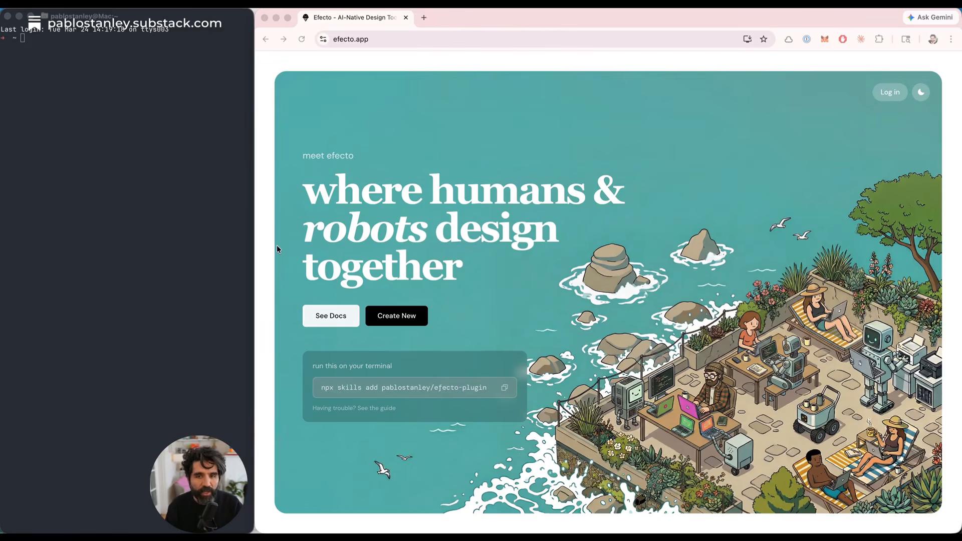
Copy the efecto-plugin install command (npx skills add) from the Efecto home page and run it in the terminal
click(497, 214)
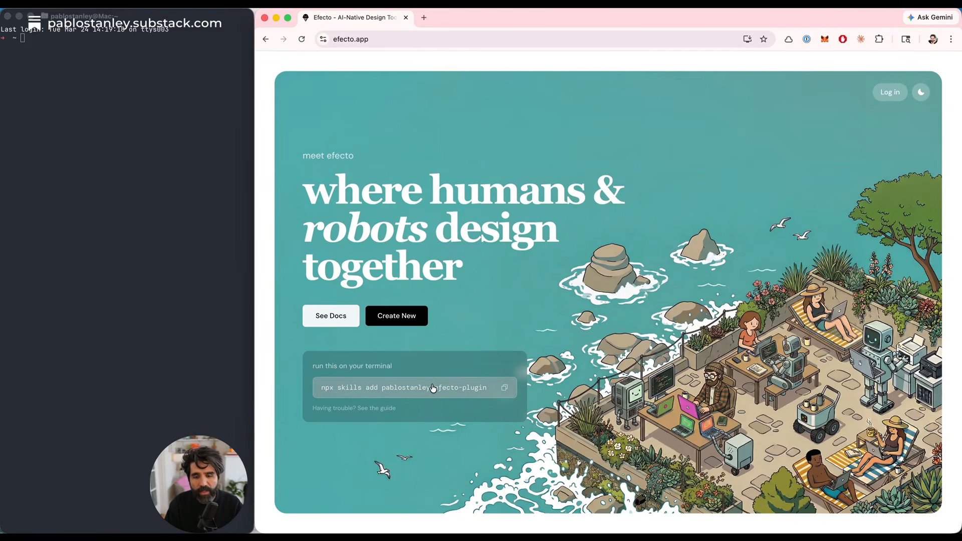
click(436, 389)
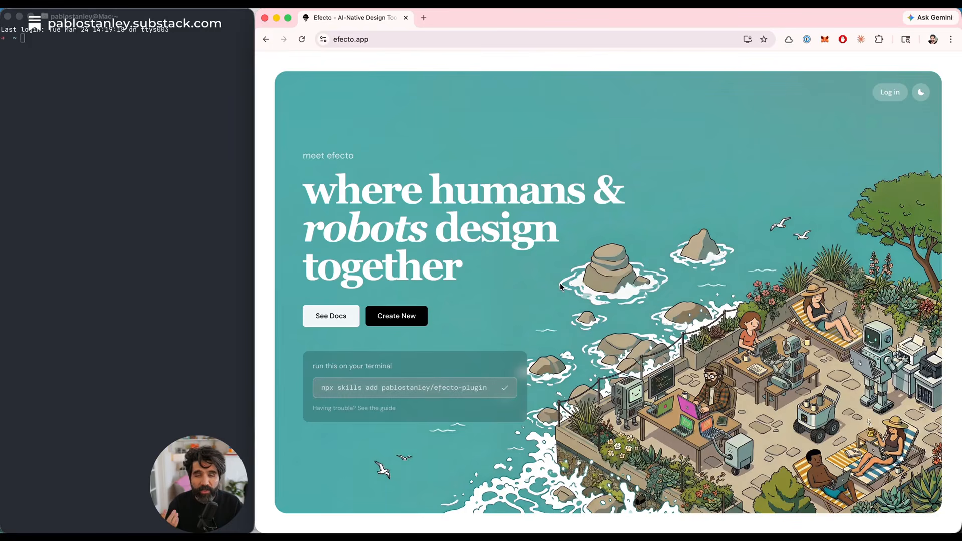
click(176, 195)
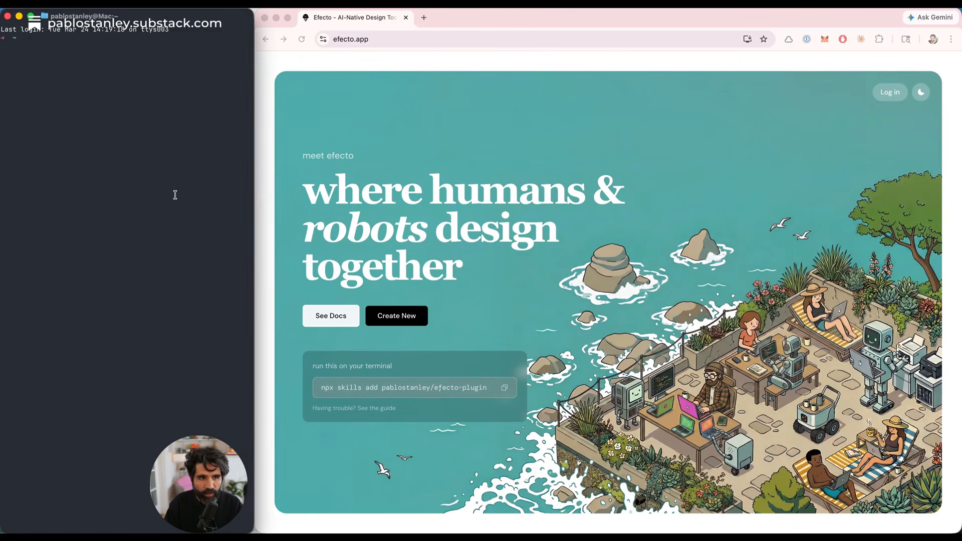
key(super+v)
key(Return)
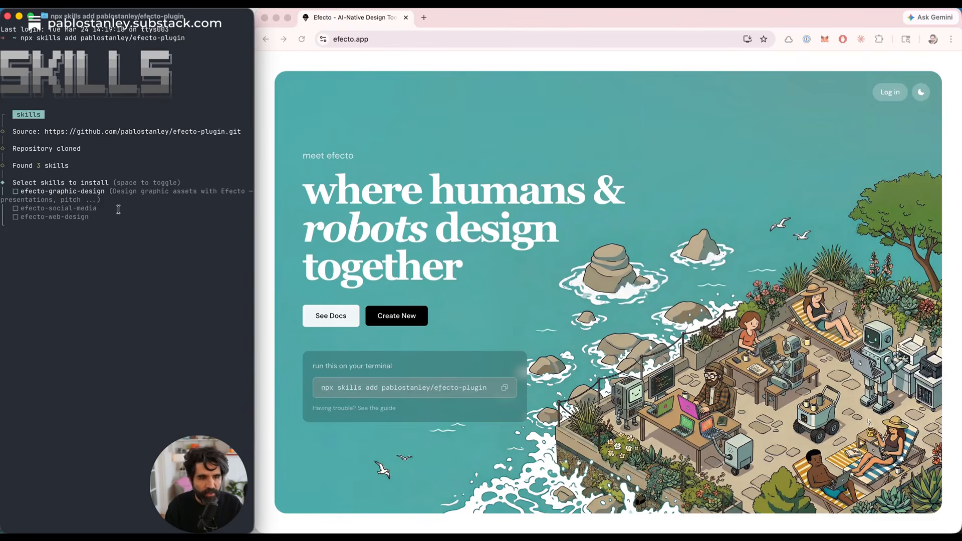
Select the efecto-graphic-design, efecto-social-media and efecto-web-design skills for installation and confirm the selection
key(Down)
key(Up)
key(space)
key(Down)
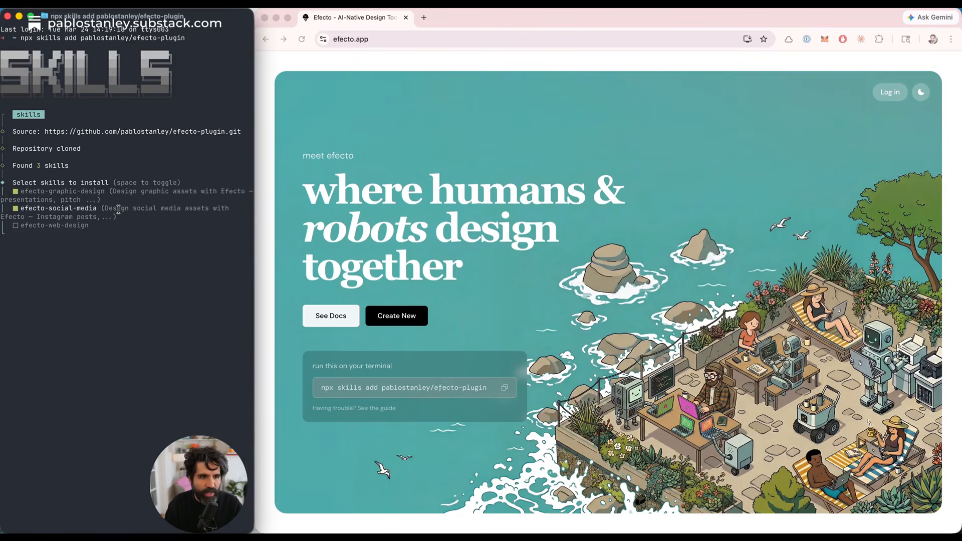
key(space)
key(Down)
key(space)
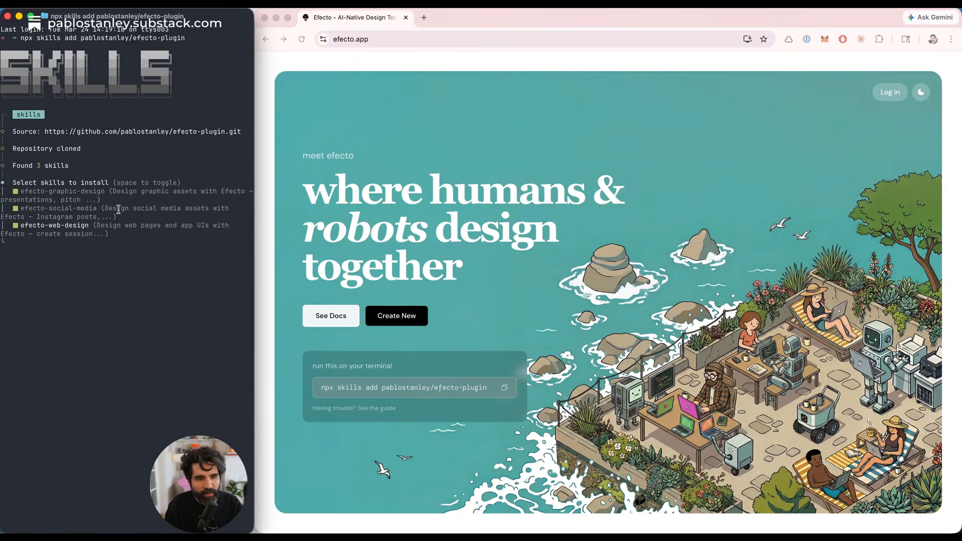
key(Return)
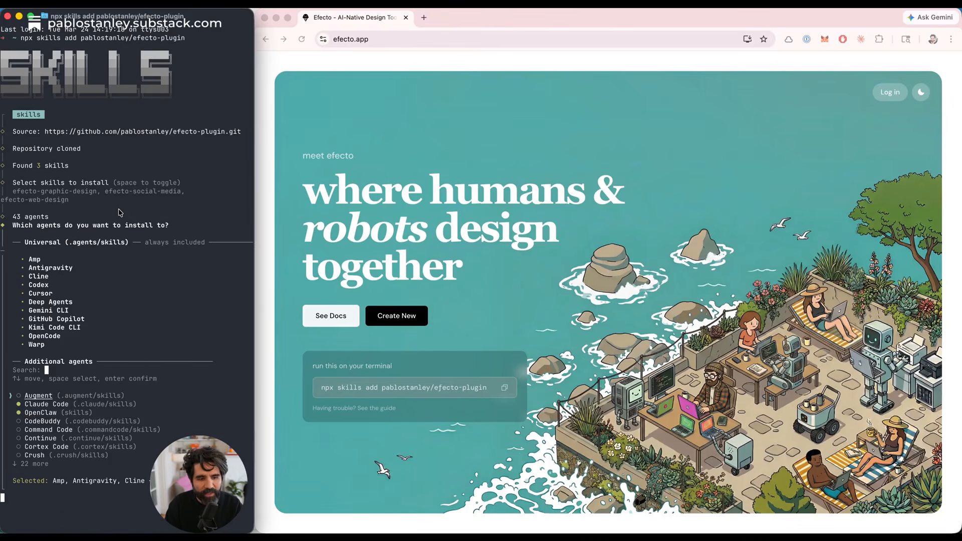
Accept the preselected agents, including Claude Code and OpenClaw, as the installation targets for the skills
key(Down)
key(Down)
key(Up)
key(Up)
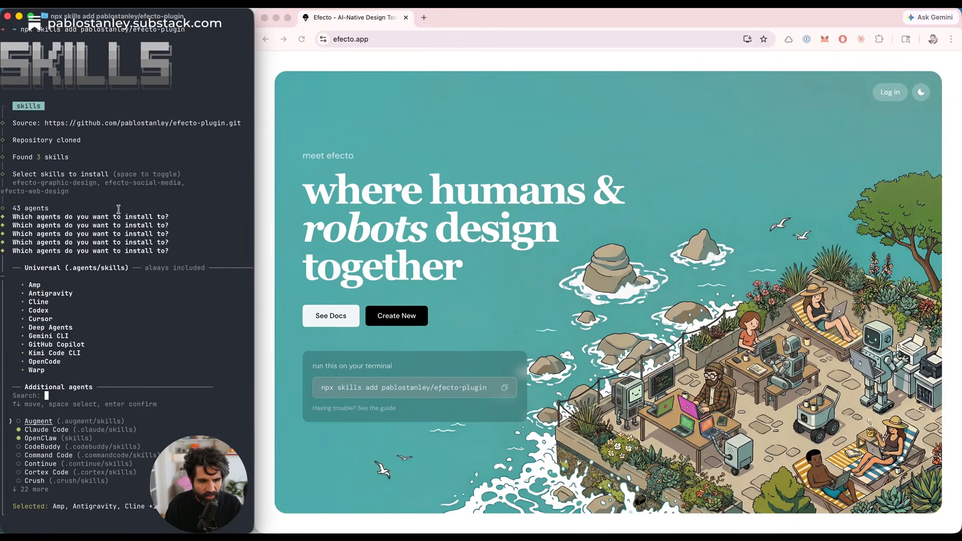
key(Return)
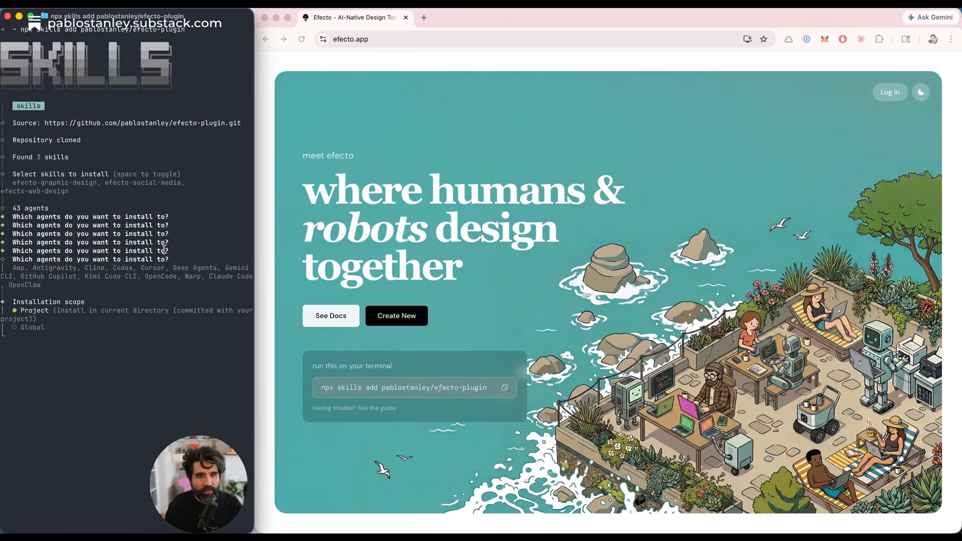
Install the skills with the Global scope and the recommended Symlink method
key(Down)
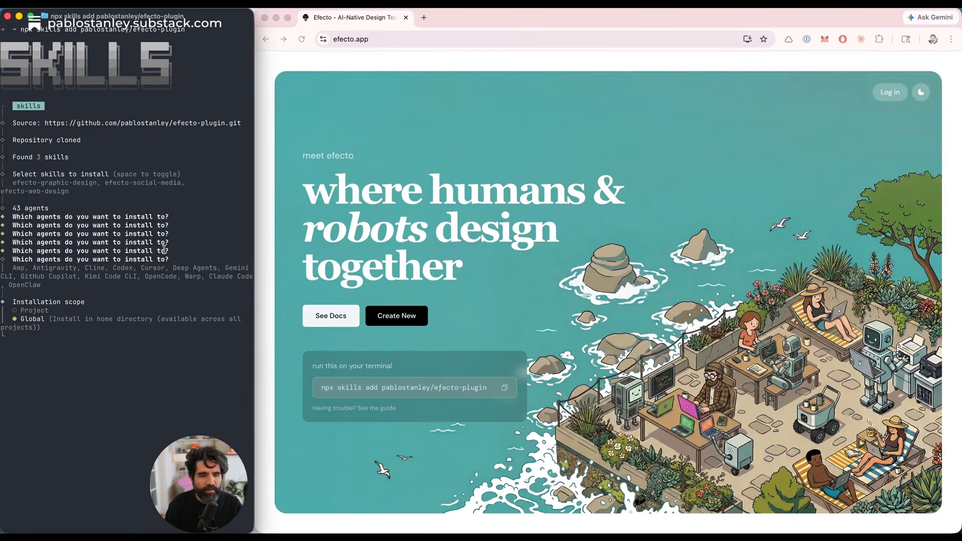
key(Return)
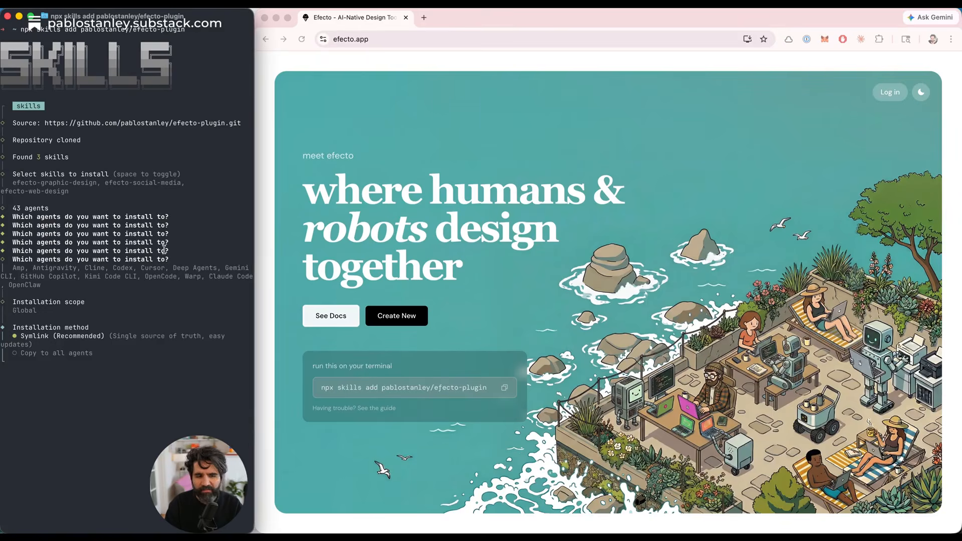
key(Return)
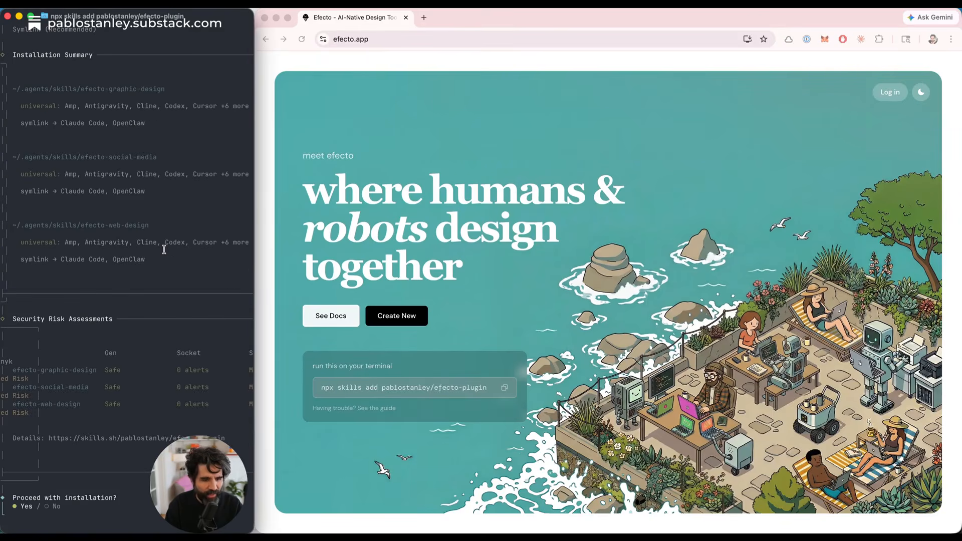
key(Return)
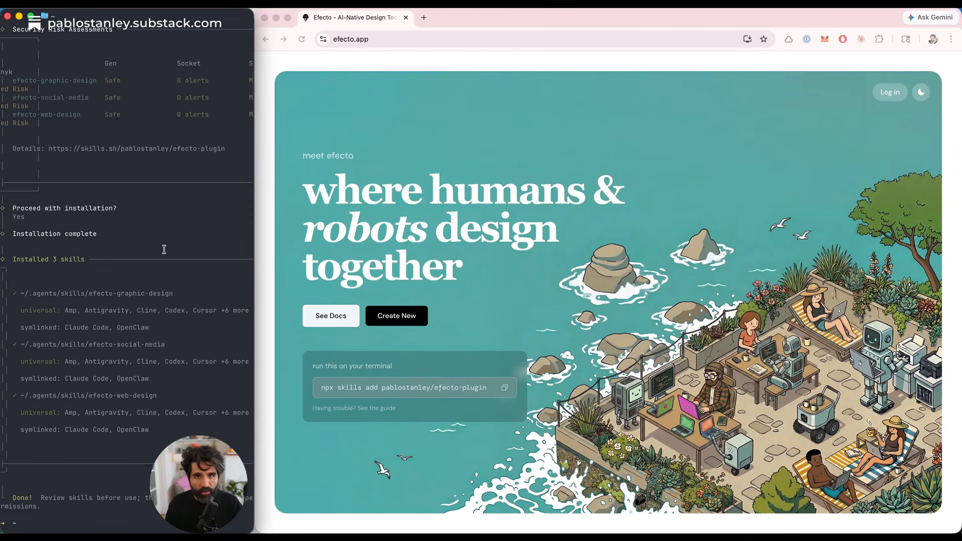
Start Claude Code with claude --dangerously-skip-permissions and trust the home folder as its workspace
text(claude --dangerously-skip-permissions)
key(Return)
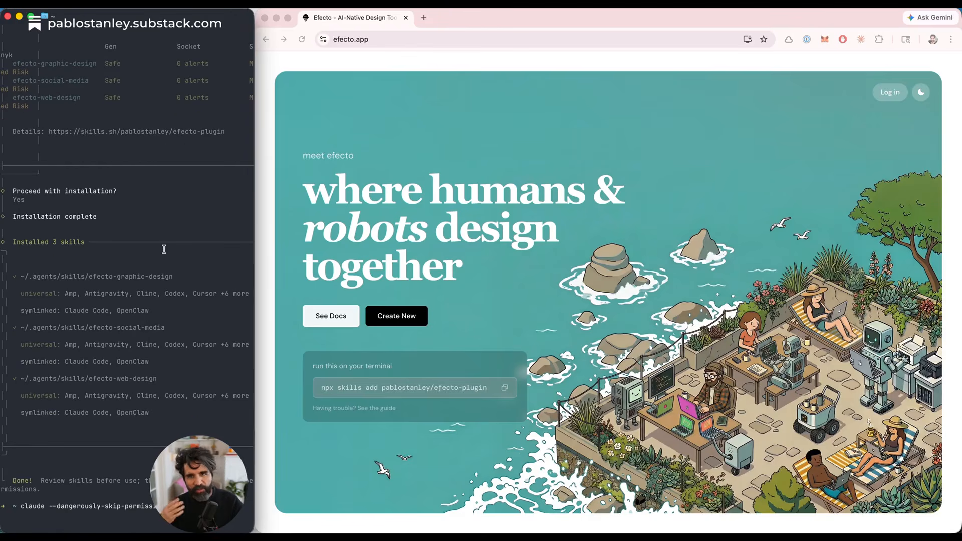
key(Return)
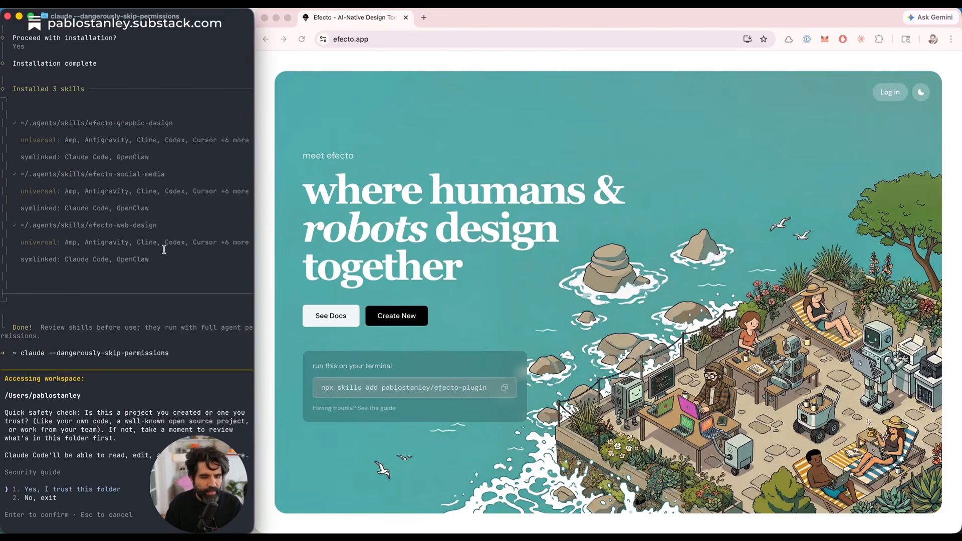
key(Return)
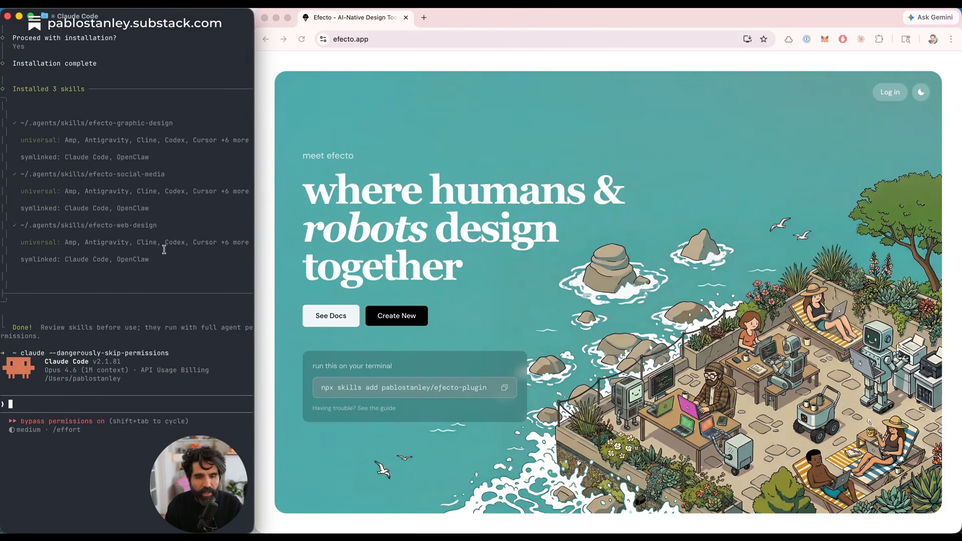
Switch to the browser and log in to Efecto to reach the dashboard
click(642, 155)
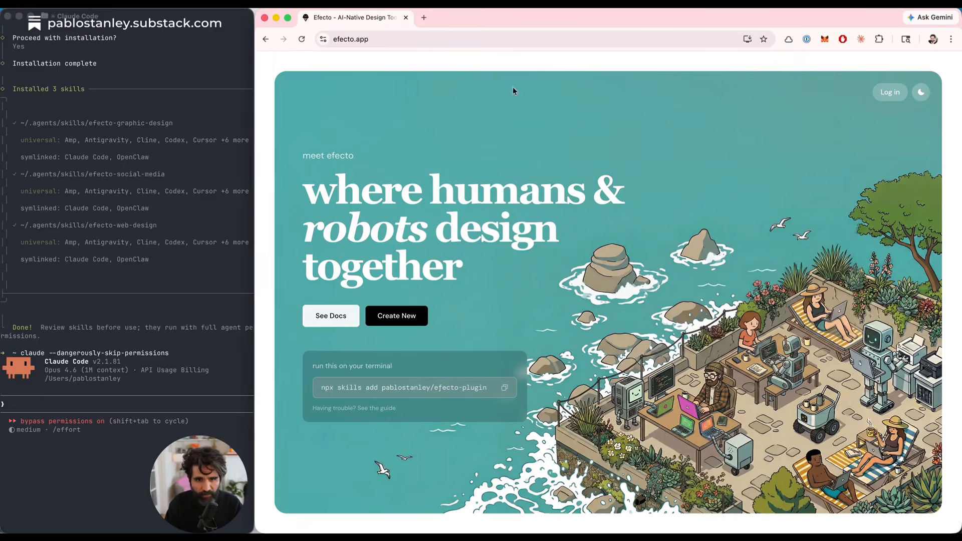
scroll(586, 191, down, 3)
scroll(585, 191, up, 3)
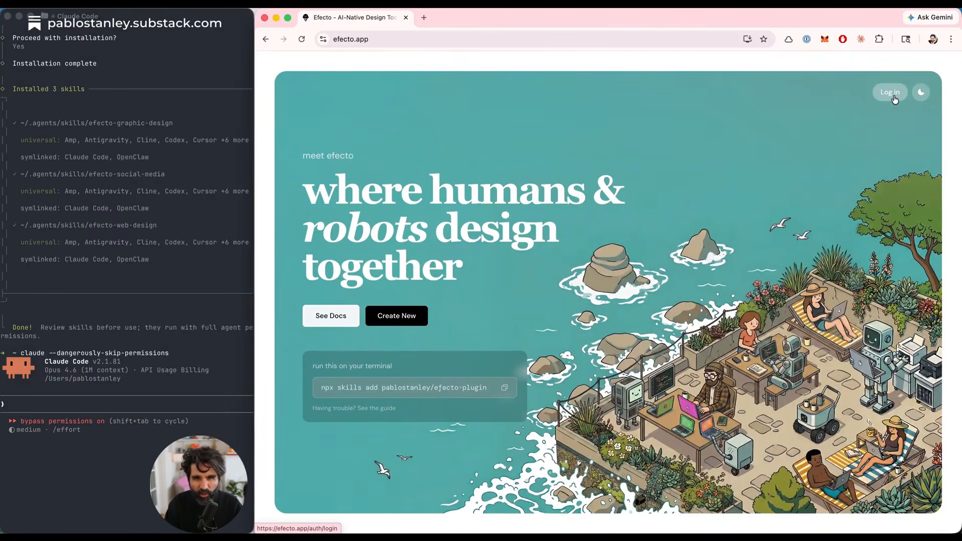
click(894, 95)
click(396, 215)
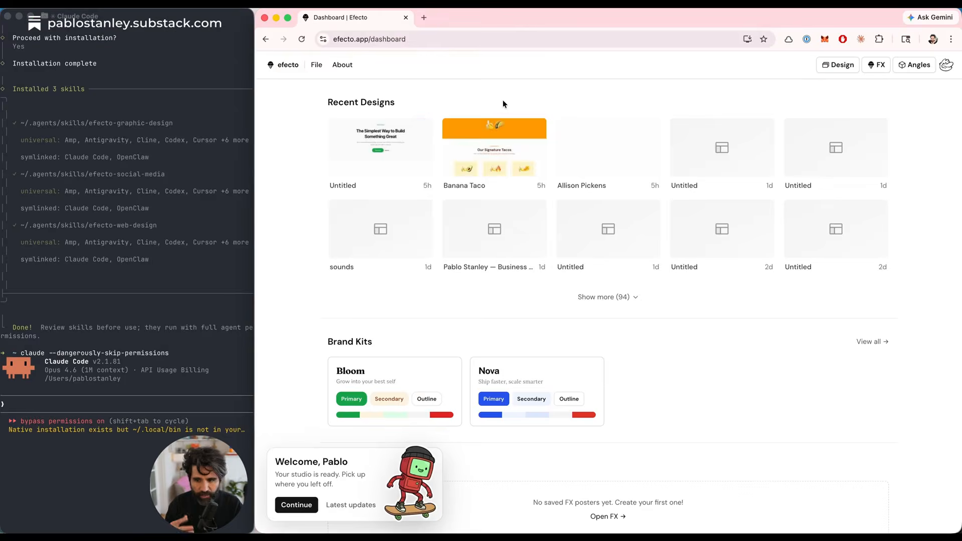
Send Claude Code the prompt "create a landing page for a banana taco place in san francisco use efecto"
click(104, 405)
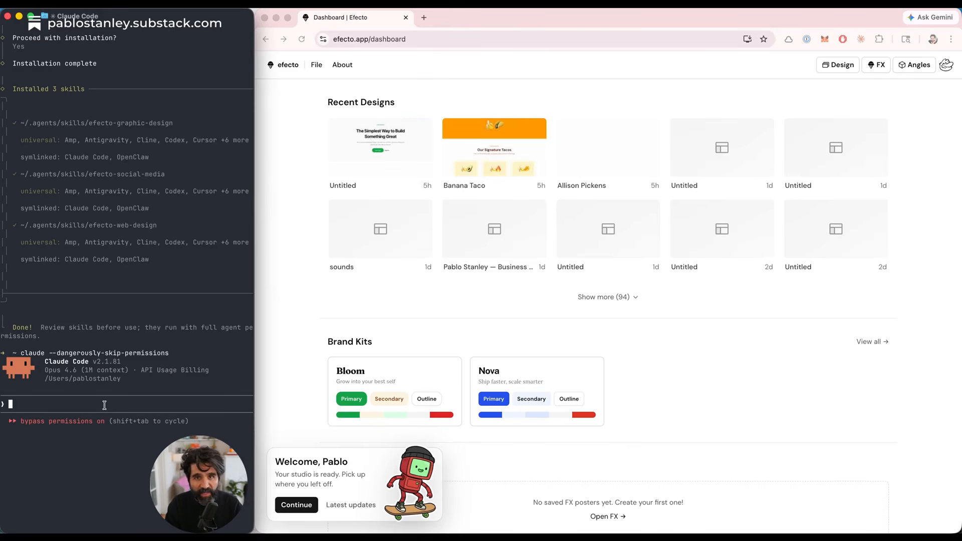
text(c)
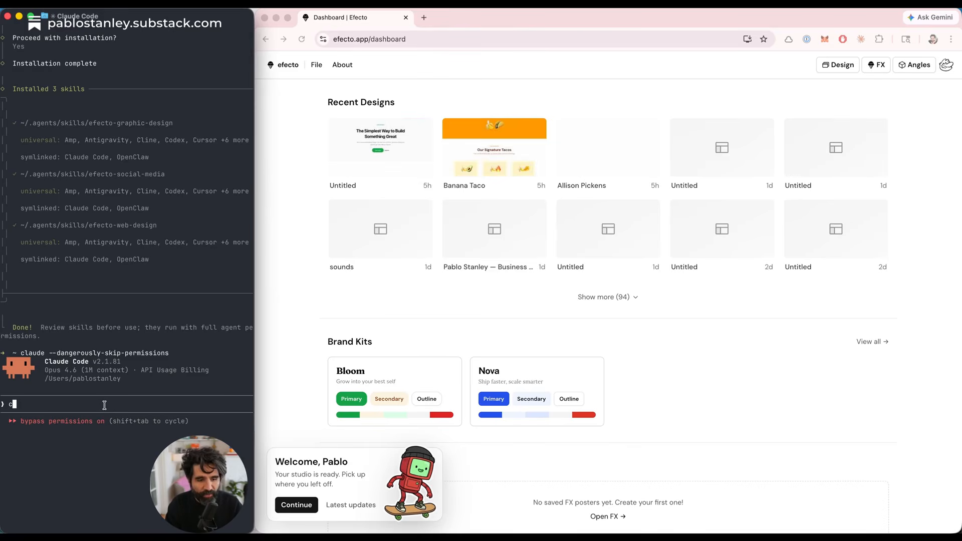
text(reate a landing page for a)
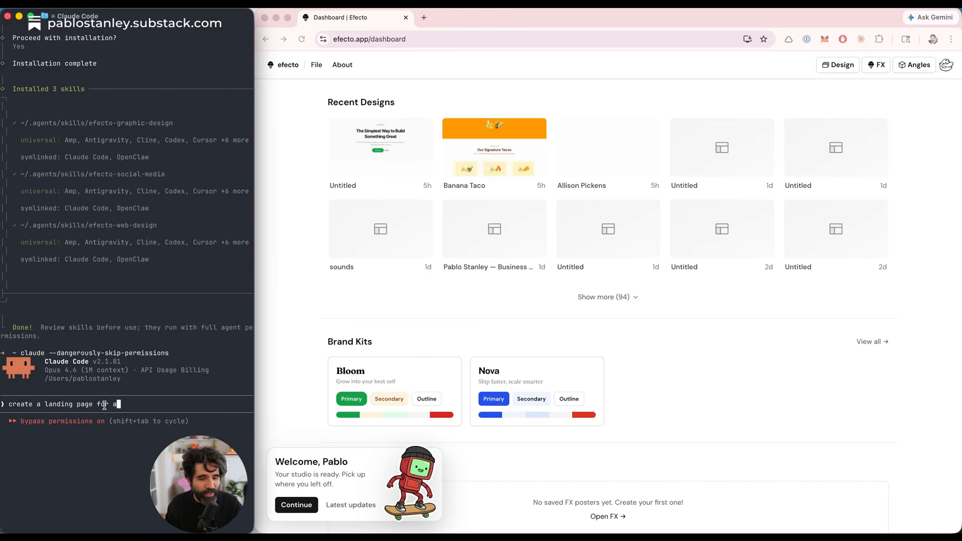
text( banana taco)
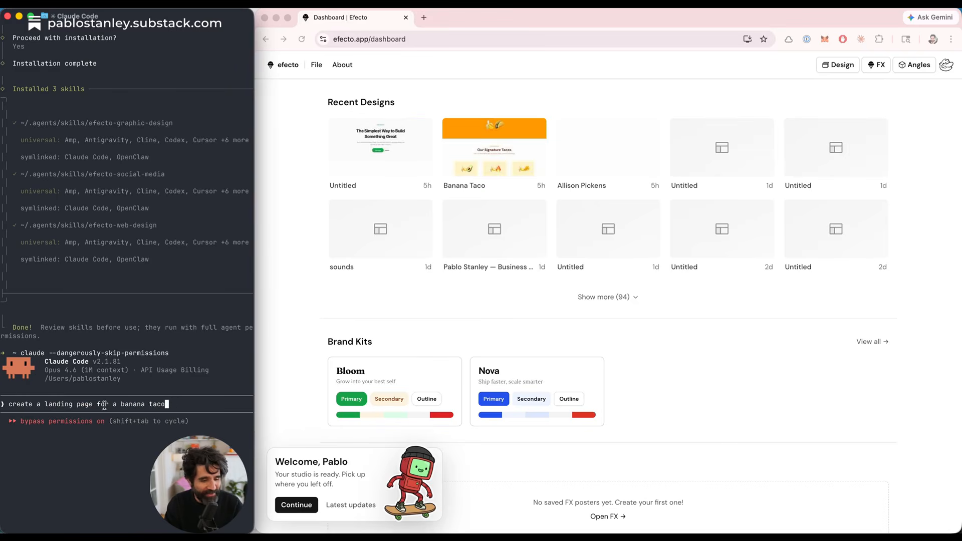
text( place in san francisco)
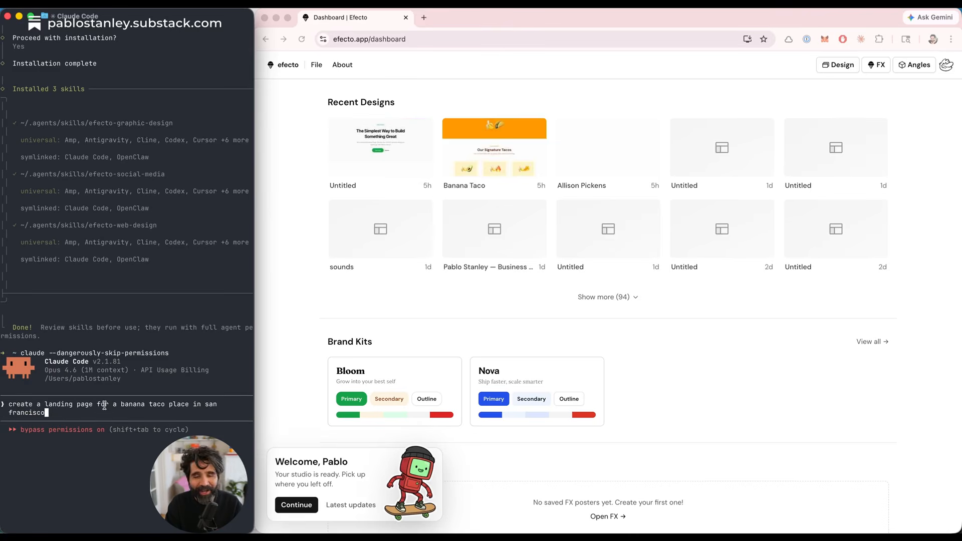
text( use efecto)
key(Return)
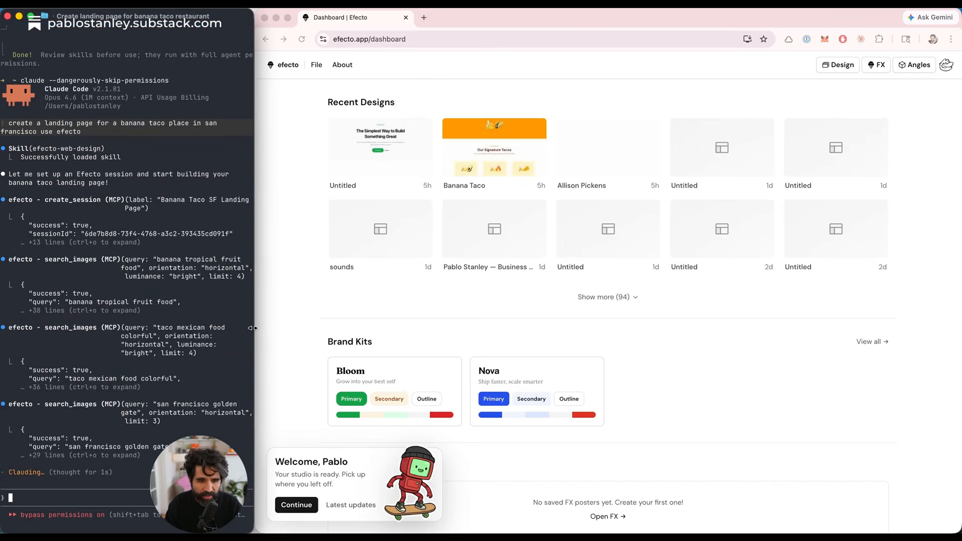
Widen the terminal window to about 146 columns and open the live design session link in the browser
drag(256, 331, 396, 331)
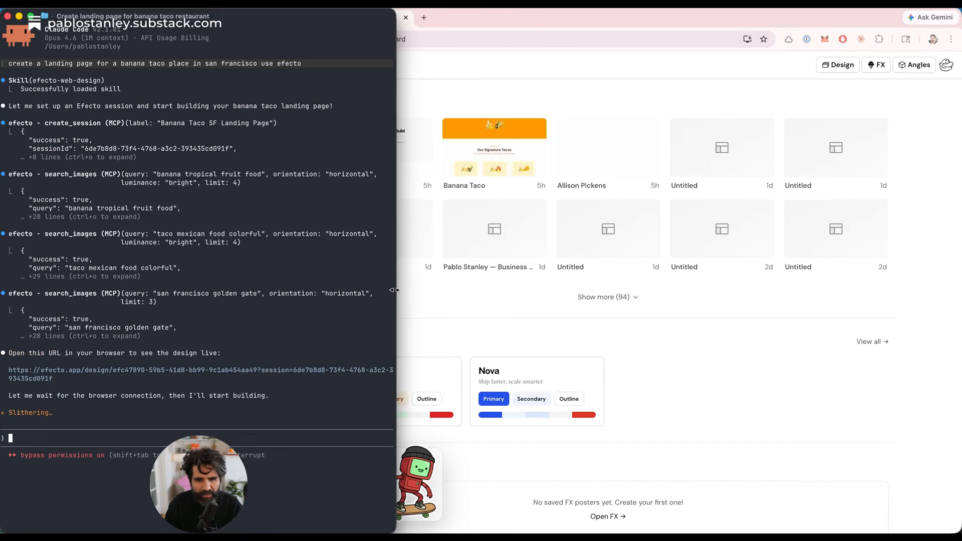
drag(394, 290, 588, 288)
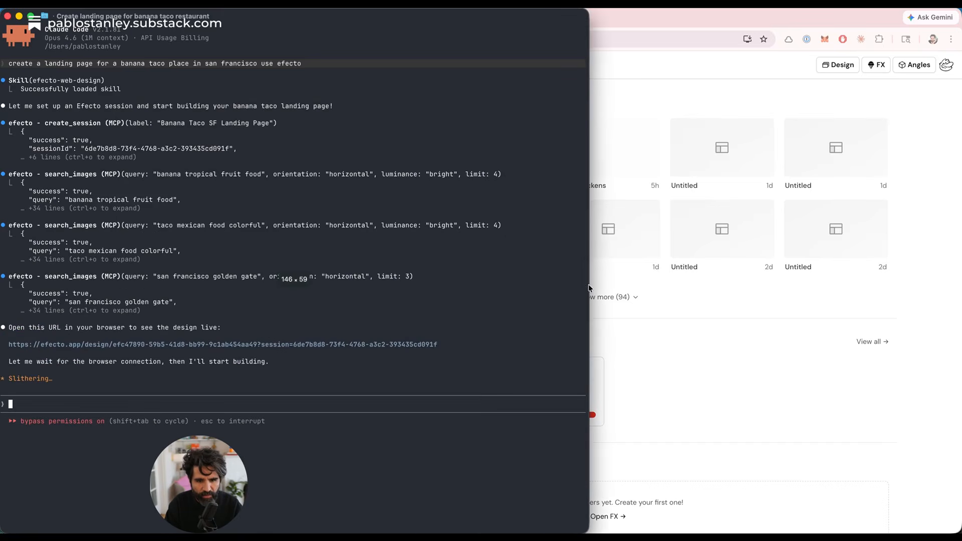
super+click(424, 345)
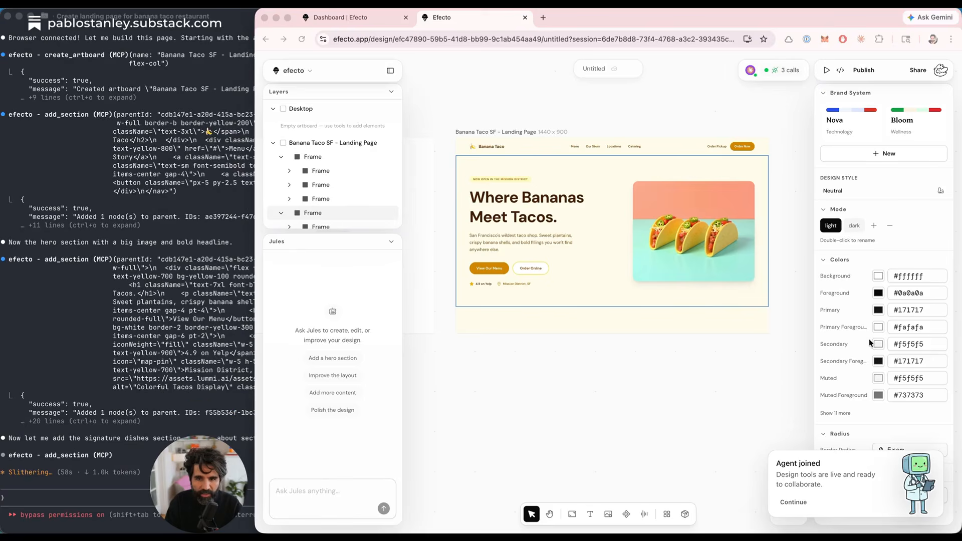
Narrow the terminal window to about 70 columns and return to the Efecto design canvas in the browser
click(178, 352)
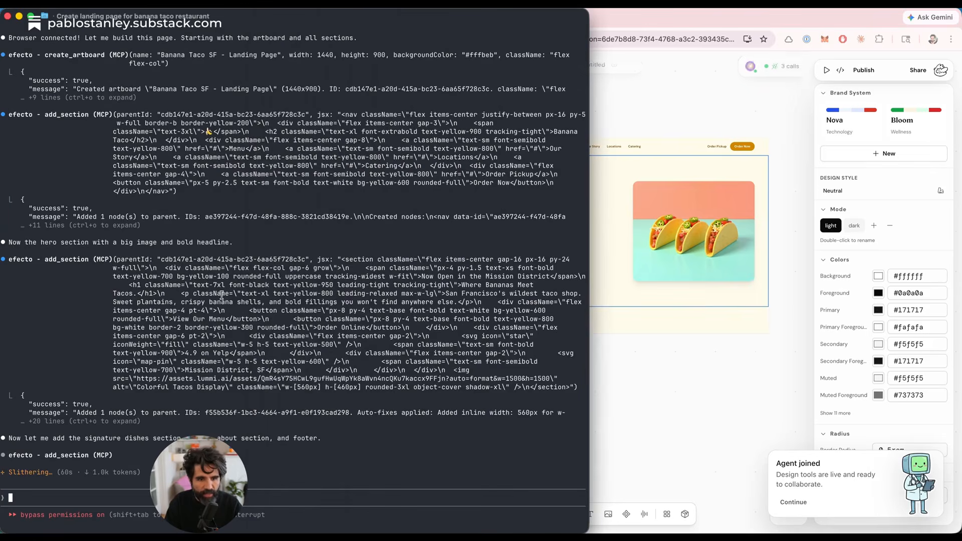
drag(589, 208, 284, 236)
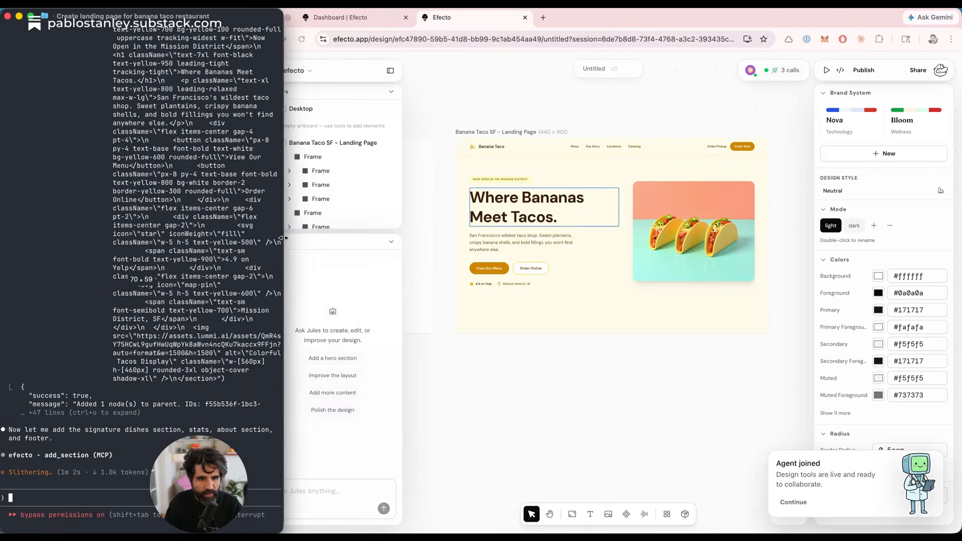
click(608, 106)
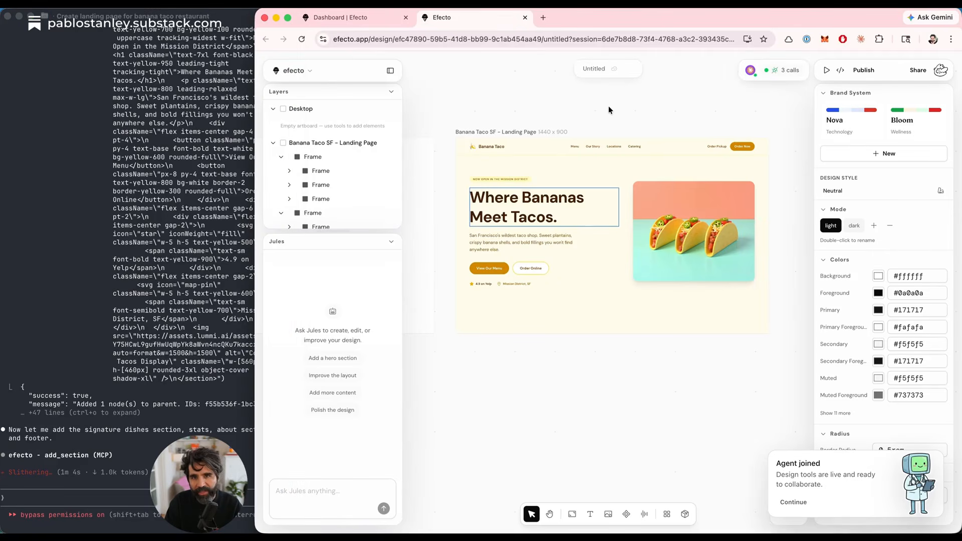
Extend the Banana Taco SF – Landing Page artboard downward to a height of about 2763
scroll(628, 137, up, 5)
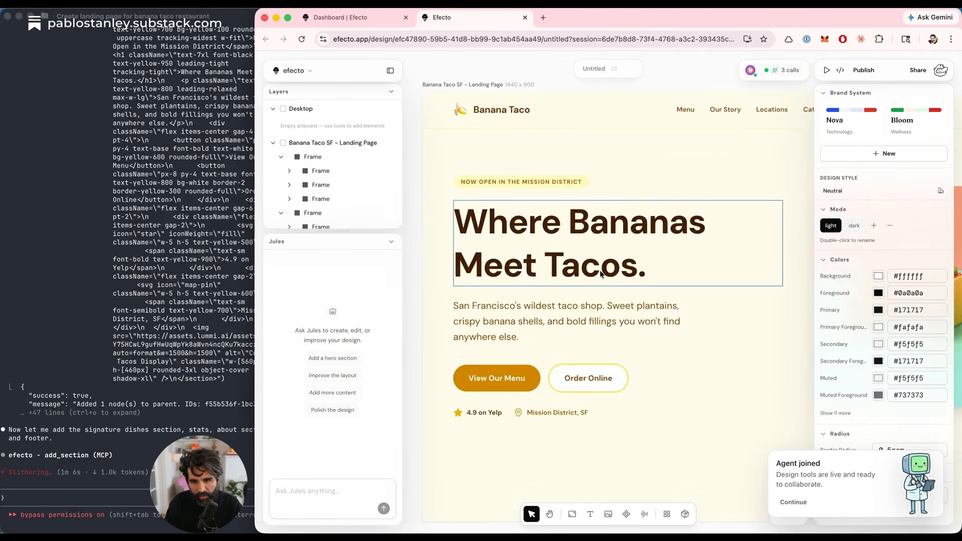
scroll(600, 271, down, 3)
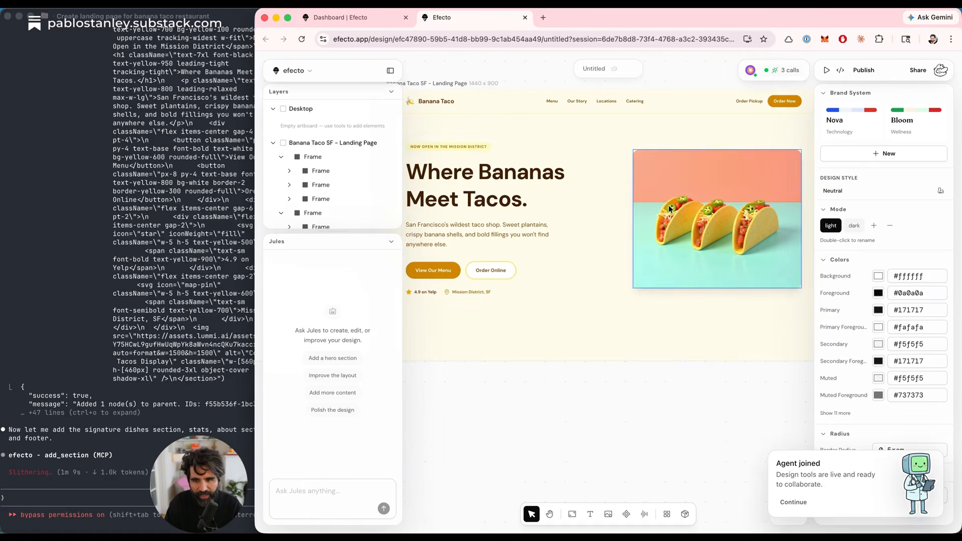
scroll(662, 205, down, 5)
click(598, 150)
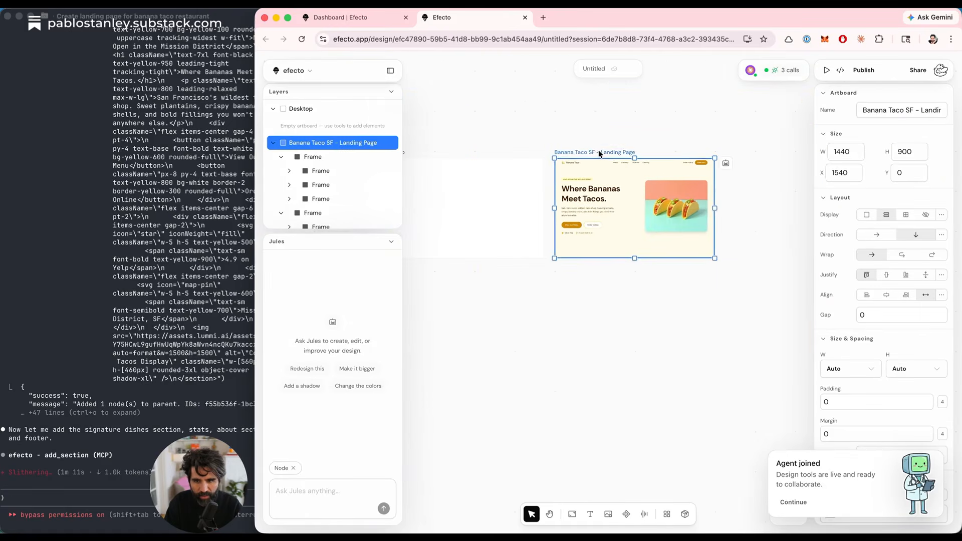
scroll(589, 211, right, 3)
drag(563, 254, 563, 467)
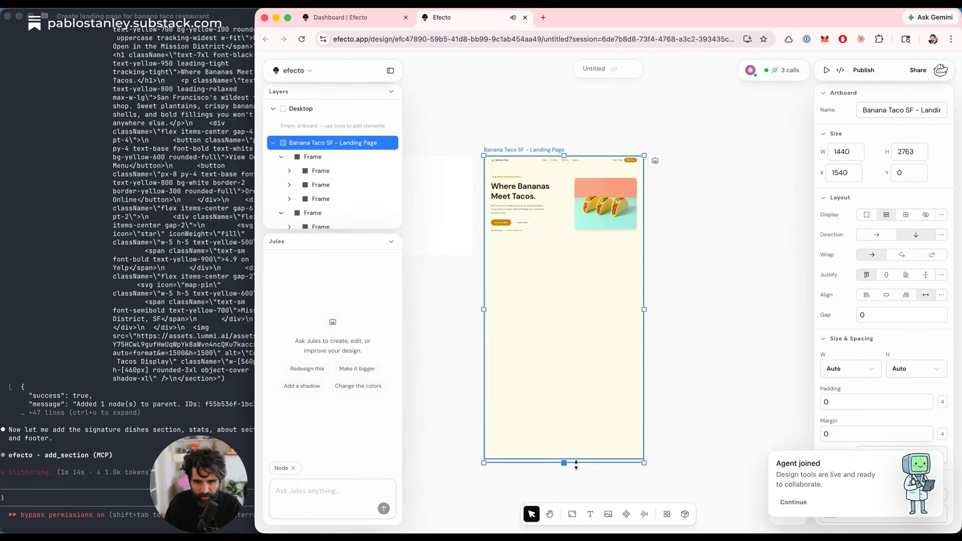
Examine the landing page's hero, signature taco cards, stats bar and story section while the agent builds them
click(509, 115)
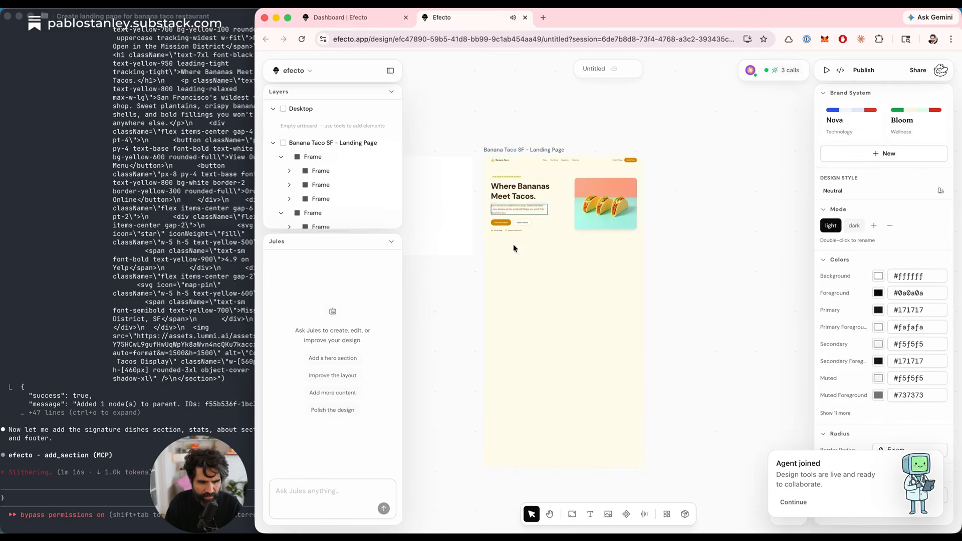
scroll(576, 314, up, 3)
scroll(576, 316, up, 2)
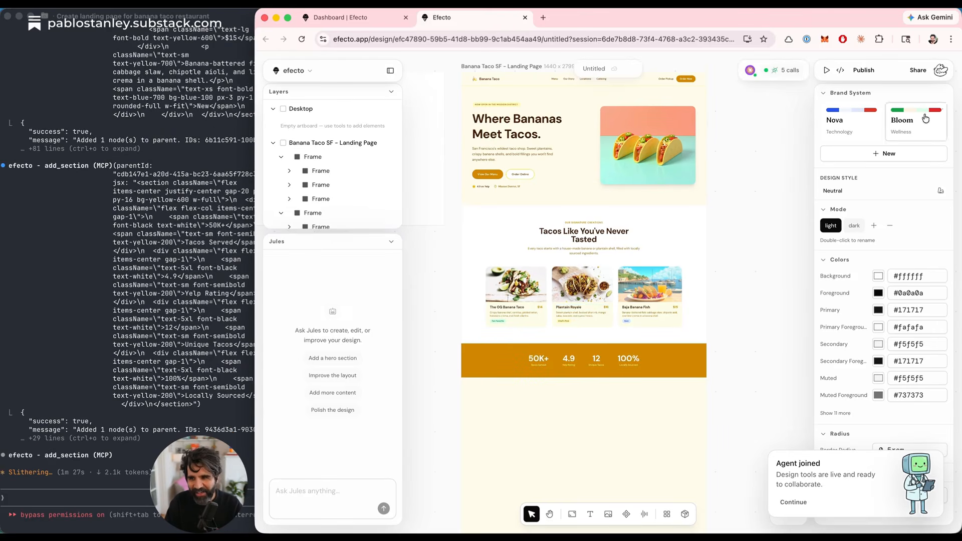
click(942, 72)
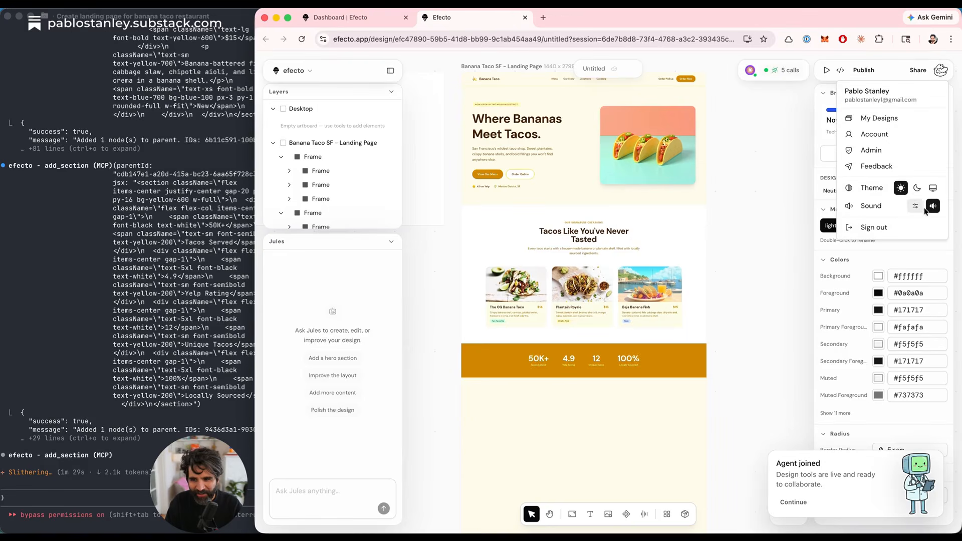
click(762, 189)
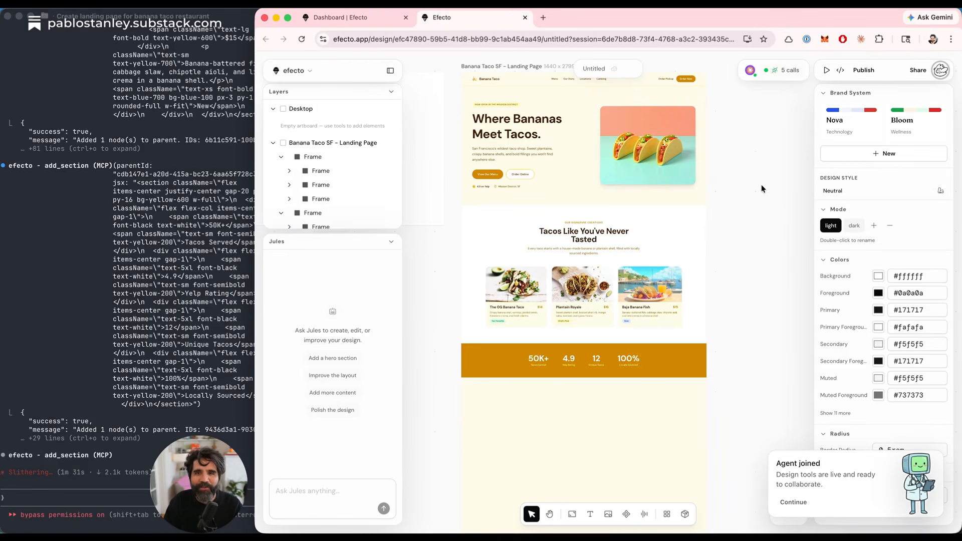
scroll(762, 189, down, 3)
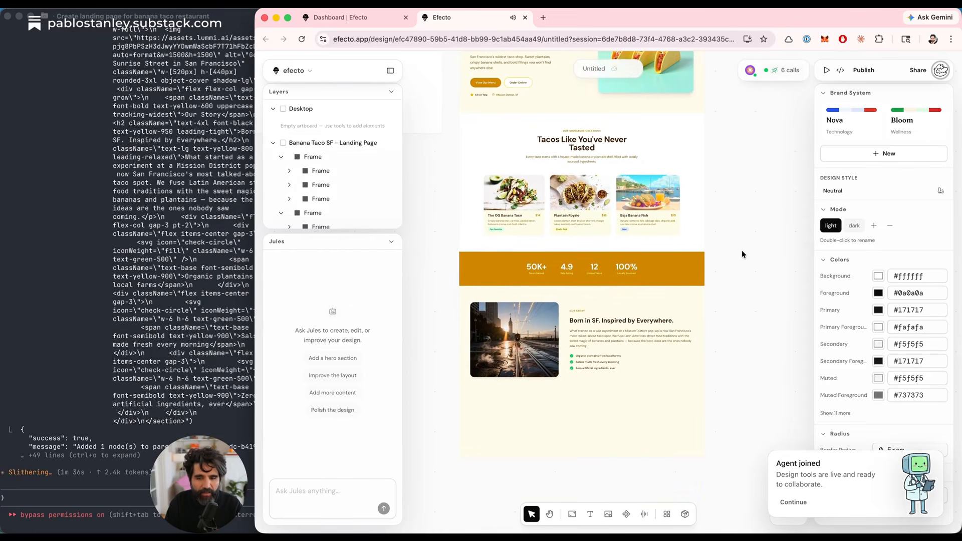
scroll(742, 251, down, 1)
scroll(742, 251, up, 4)
scroll(698, 172, up, 3)
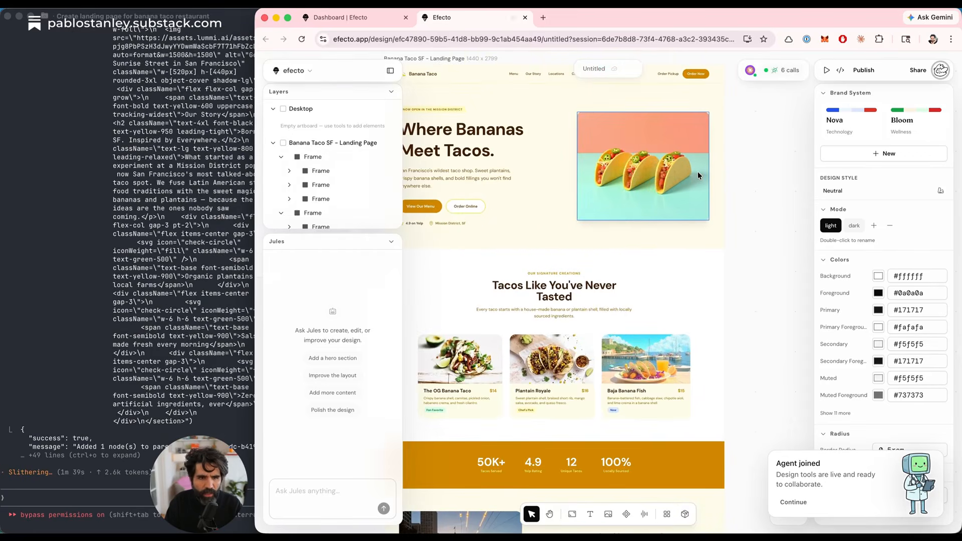
scroll(698, 172, right, 3)
scroll(698, 172, left, 2)
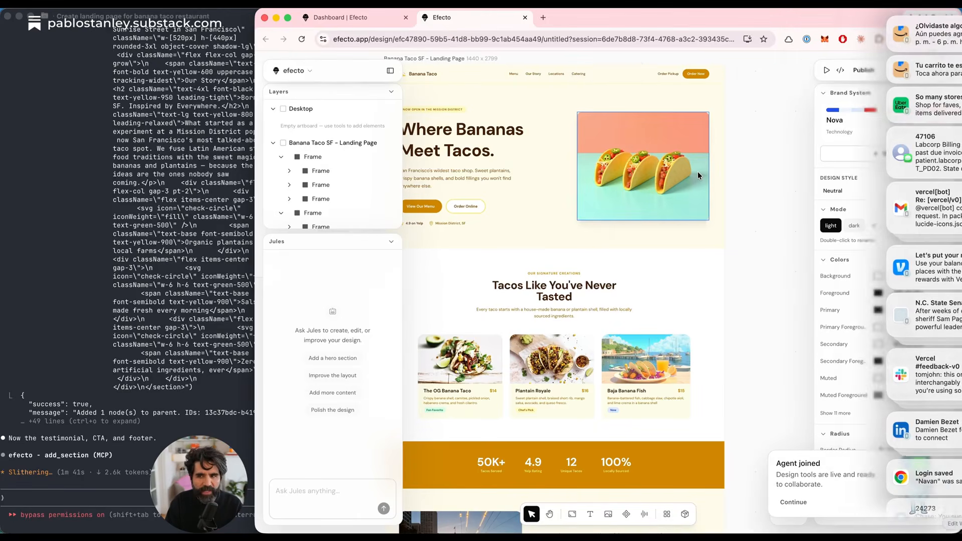
scroll(756, 232, left, 2)
scroll(757, 232, up, 1)
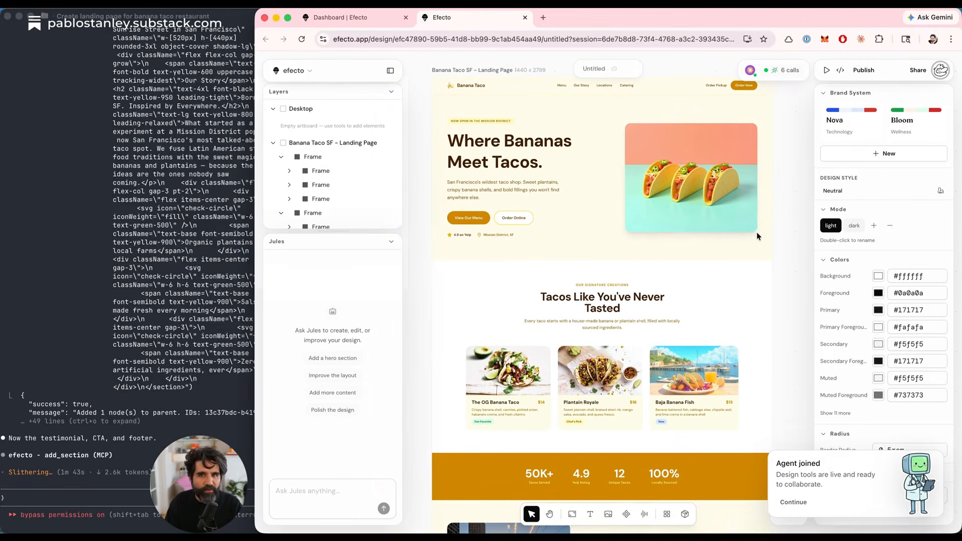
scroll(757, 232, down, 7)
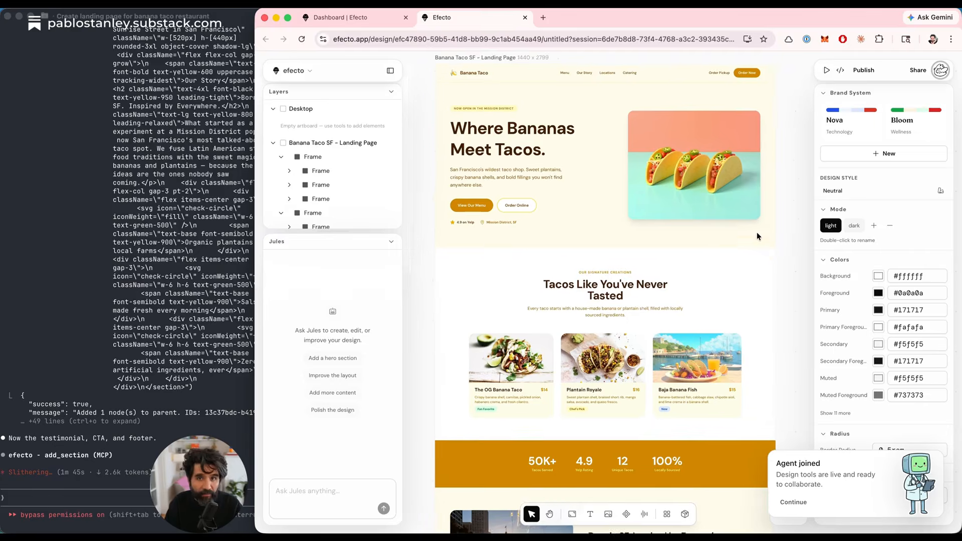
Extend the Banana Taco SF – Landing Page artboard downward to a height of about 3462
scroll(720, 309, down, 5)
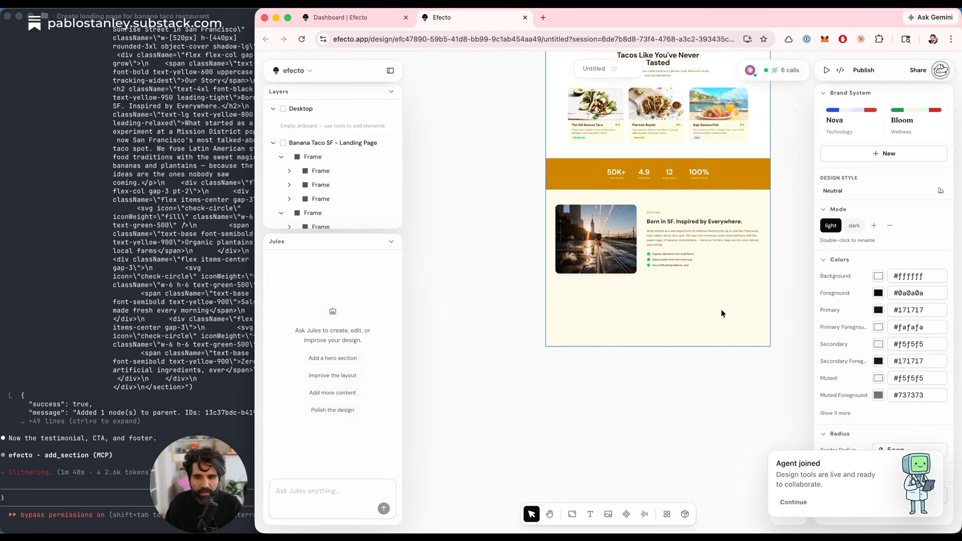
click(624, 345)
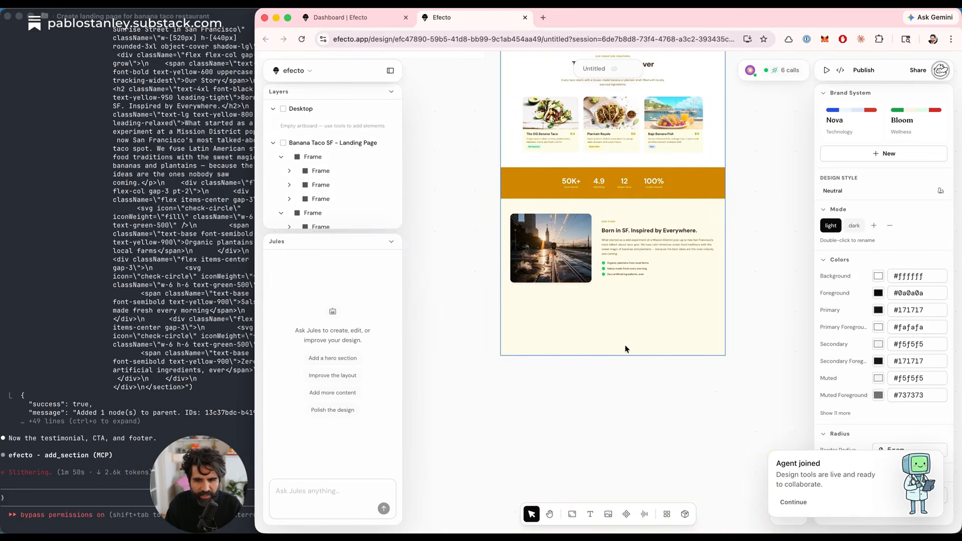
drag(611, 356, 612, 456)
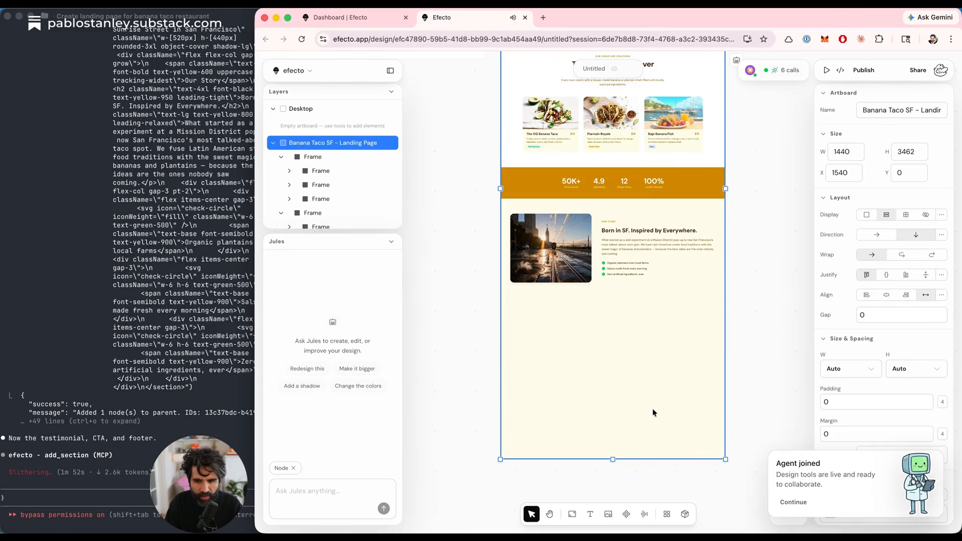
click(760, 287)
Resize the landing page artboard to a height of about 3616 so it ends at the footer's lower edge
scroll(760, 287, down, 2)
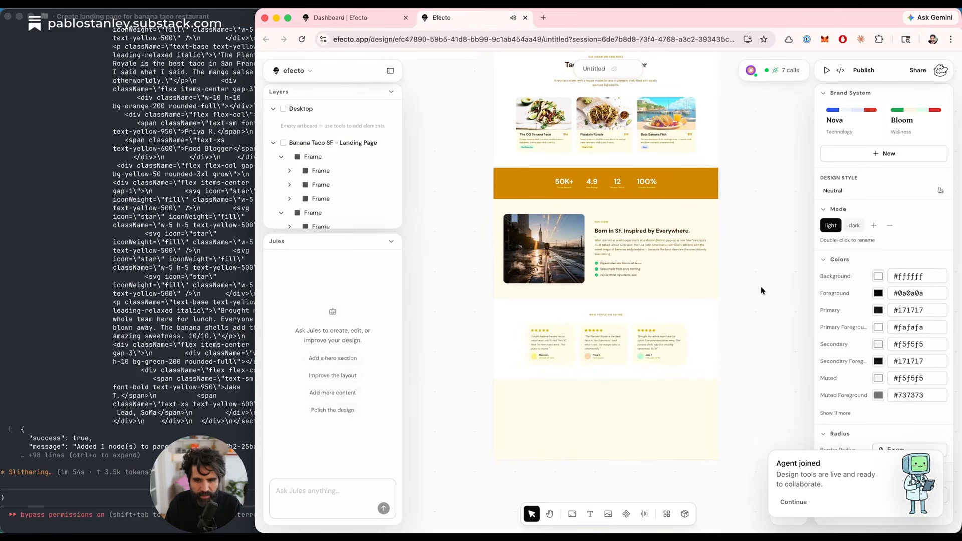
scroll(619, 359, up, 5)
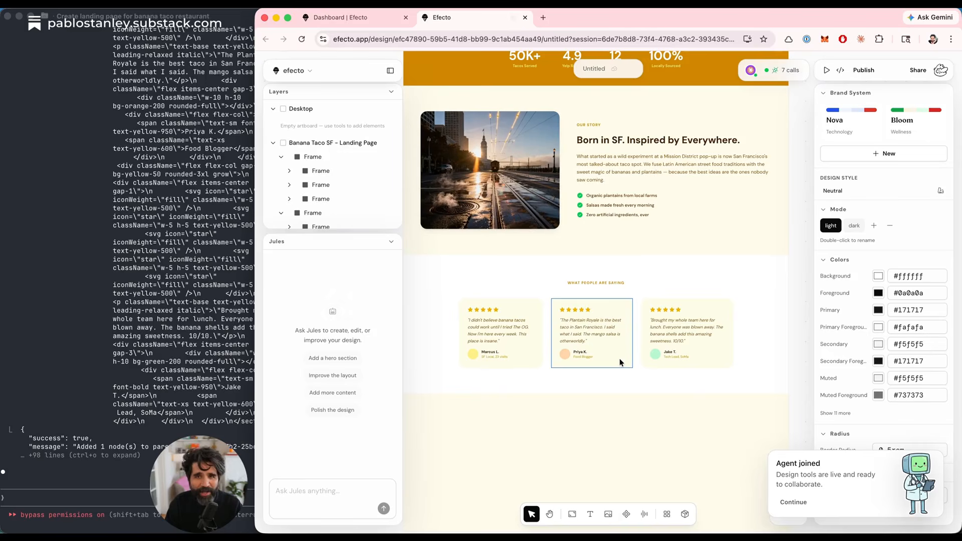
scroll(619, 359, up, 3)
scroll(619, 359, up, 4)
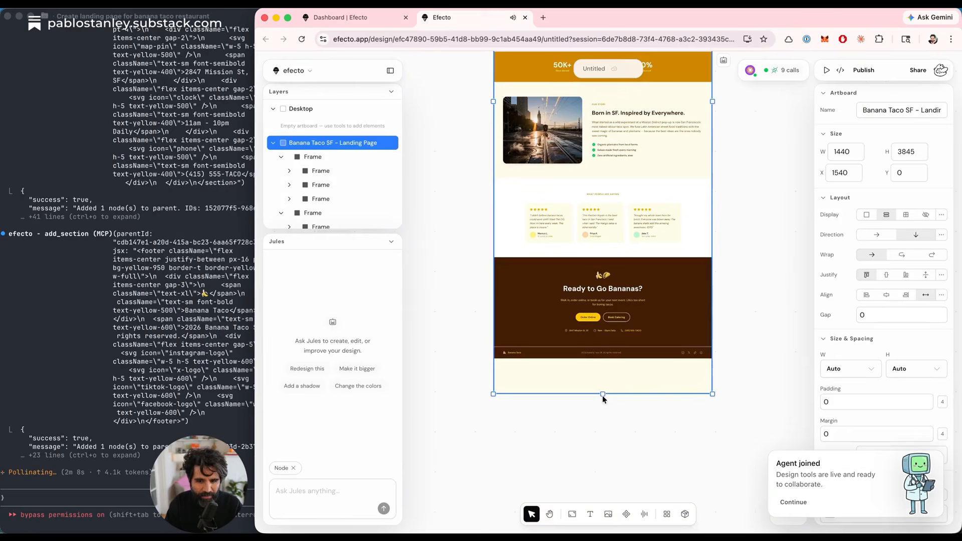
drag(603, 393, 605, 359)
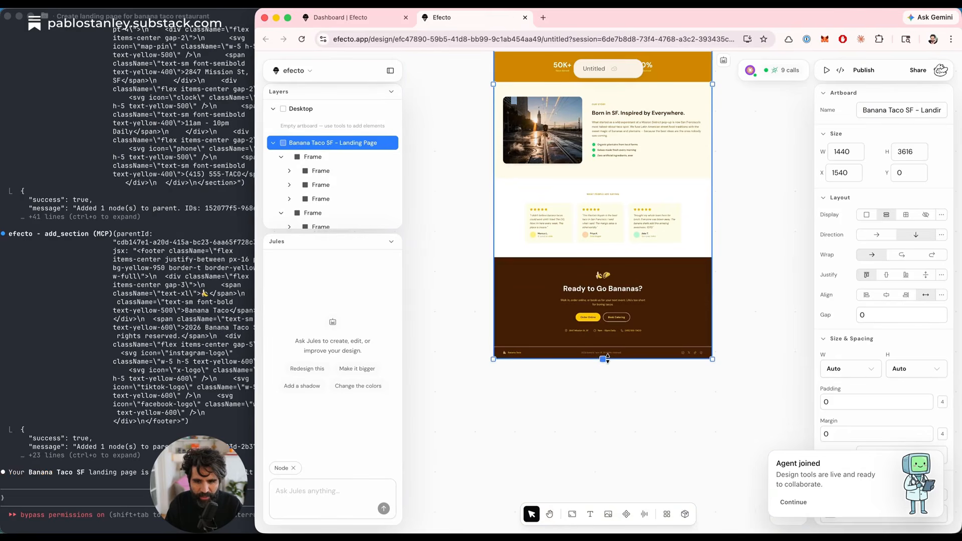
scroll(610, 301, up, 3)
scroll(611, 301, down, 1)
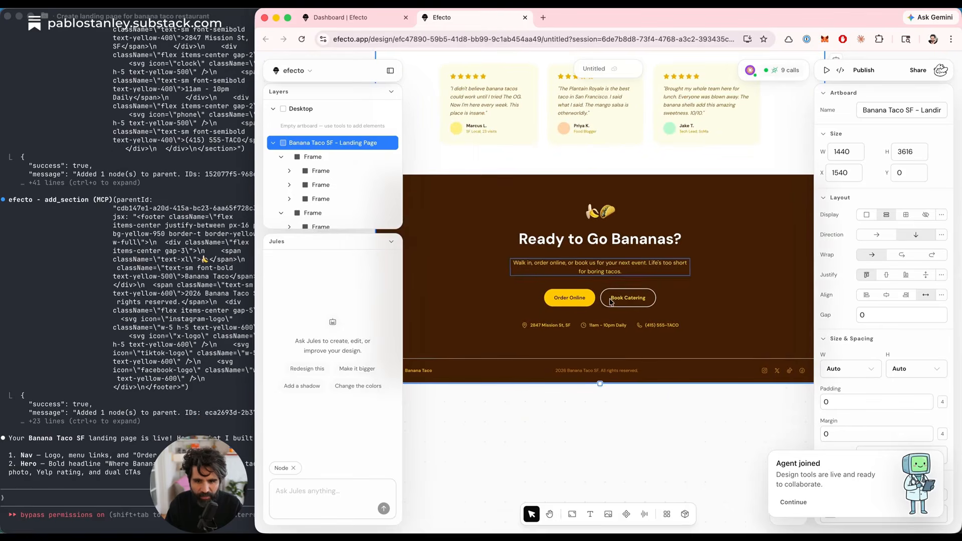
click(516, 421)
Check Claude Code's build summary in the terminal, then return to the Efecto canvas and maximize the browser window
click(39, 424)
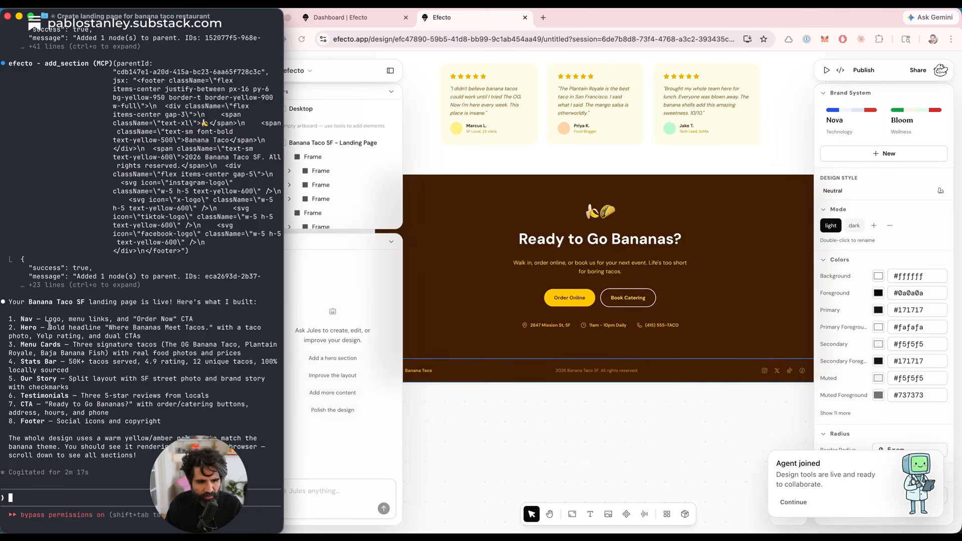
click(526, 418)
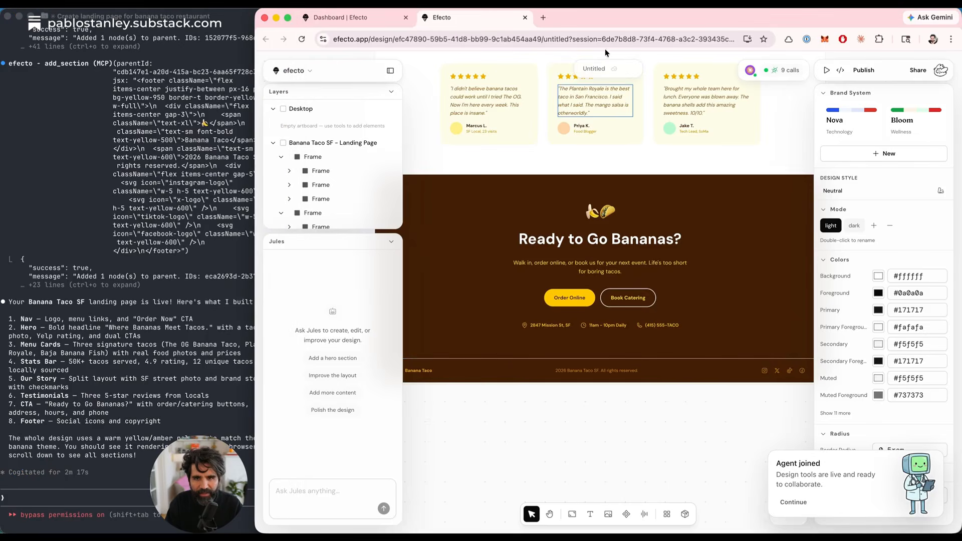
double_click(600, 22)
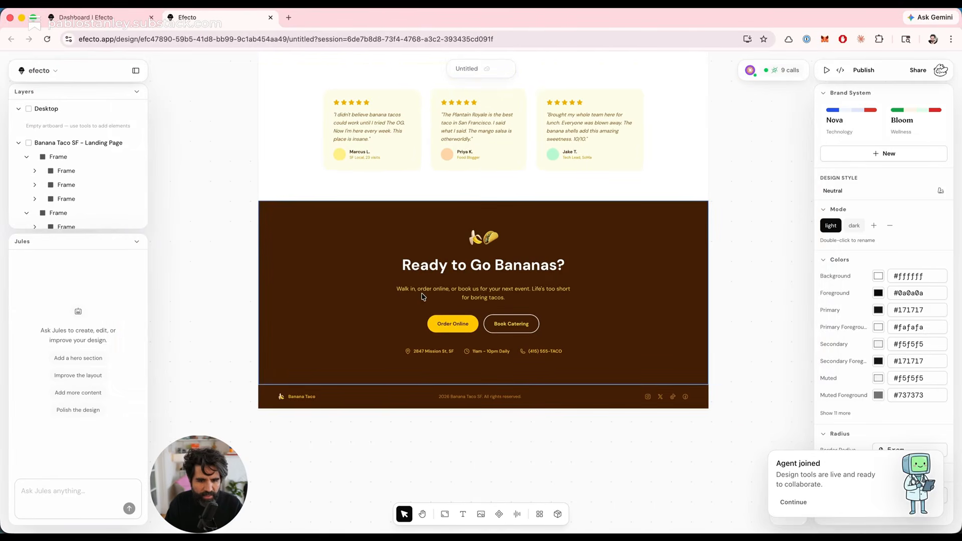
scroll(455, 430, up, 5)
scroll(455, 430, down, 2)
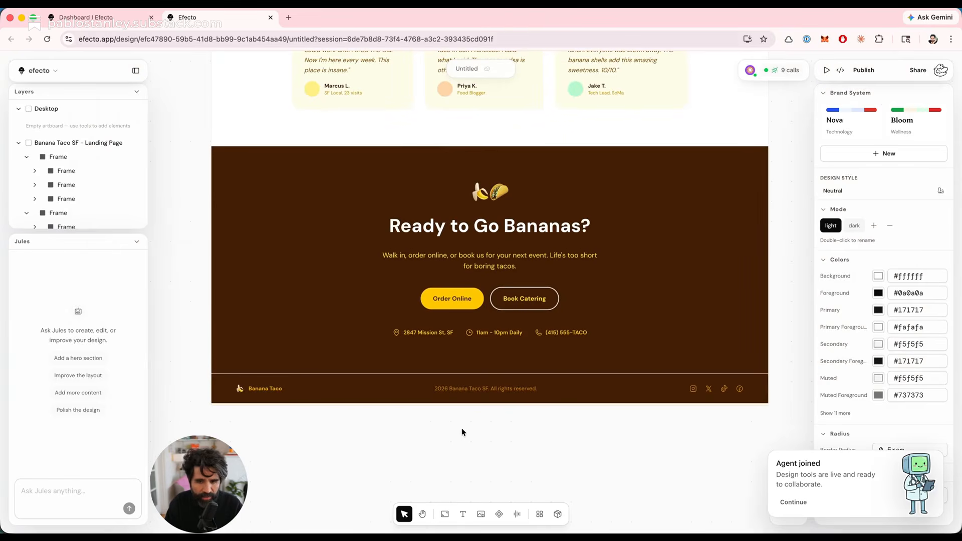
Try reordering the "Ready to Go Bananas?" heading within its section and return it to its place above the paragraph
click(508, 231)
click(508, 231)
key(Down)
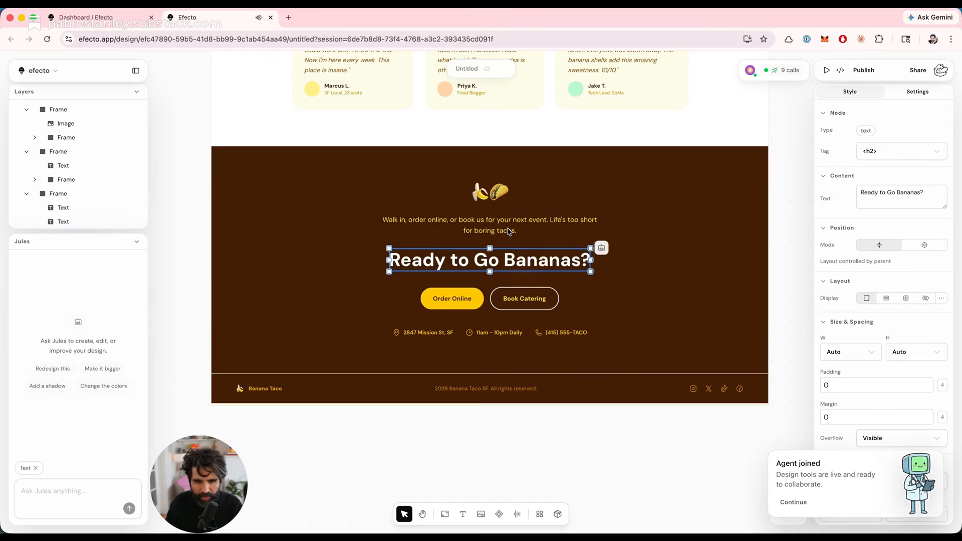
key(Down)
key(Up)
key(Up)
key(Up)
key(Down)
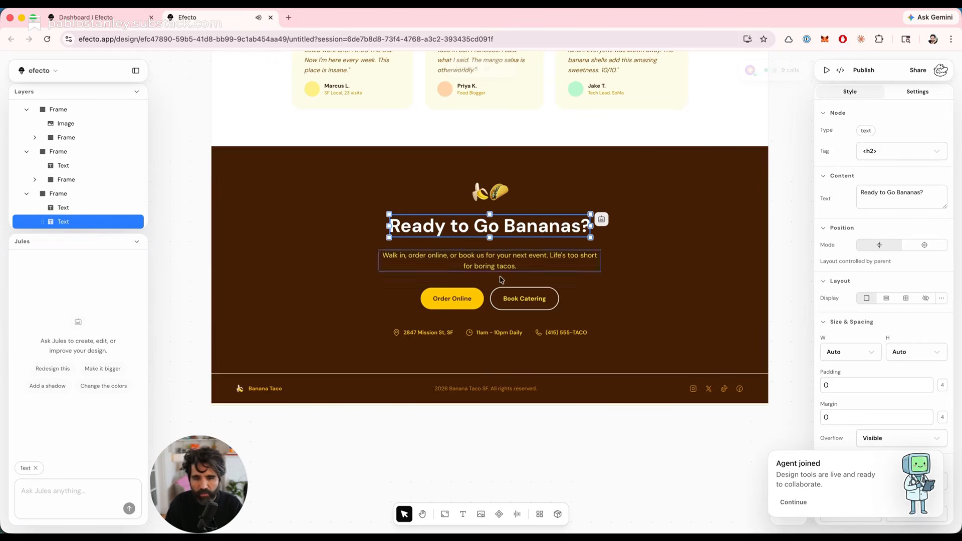
Try reordering and duplicating the middle testimonial card, then delete the duplicate
scroll(494, 399, up, 5)
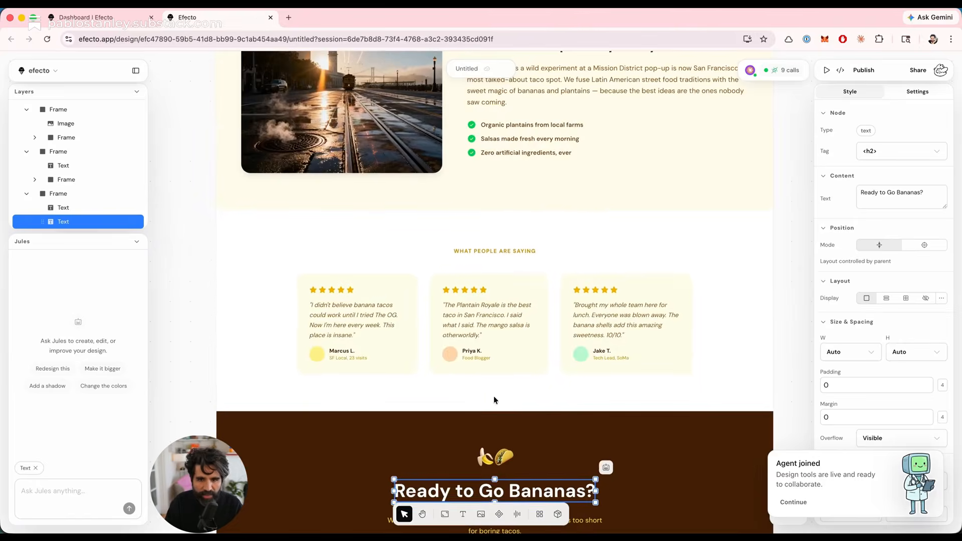
click(533, 327)
key(Up)
key(Down)
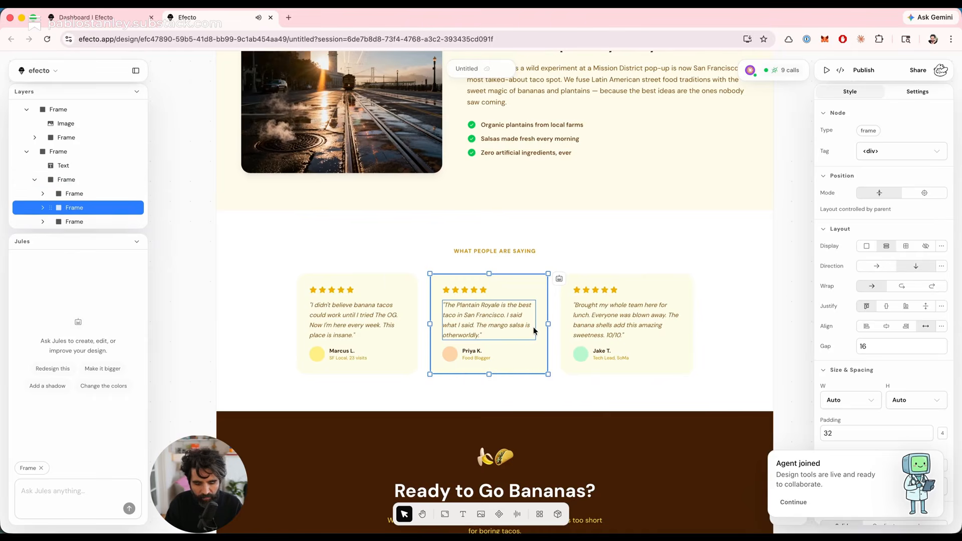
key(ctrl+d)
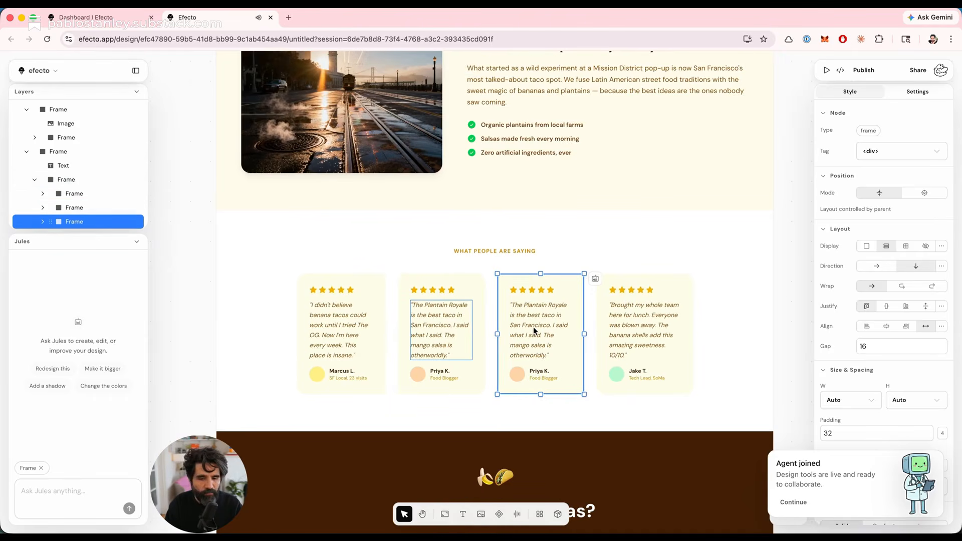
key(Delete)
Try moving the Our Story text block ahead of the street photo and move it back after the photo
scroll(533, 327, up, 5)
click(573, 246)
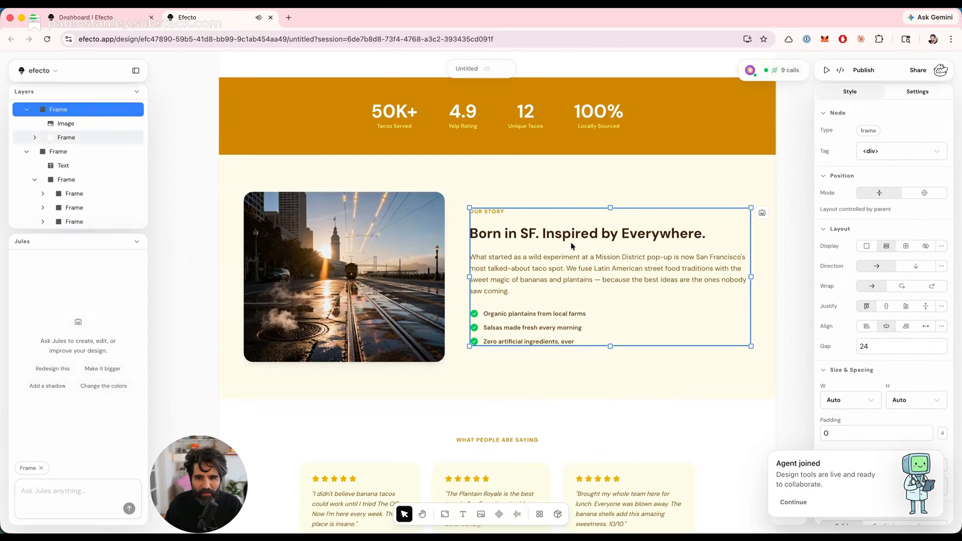
key(Up)
key(Down)
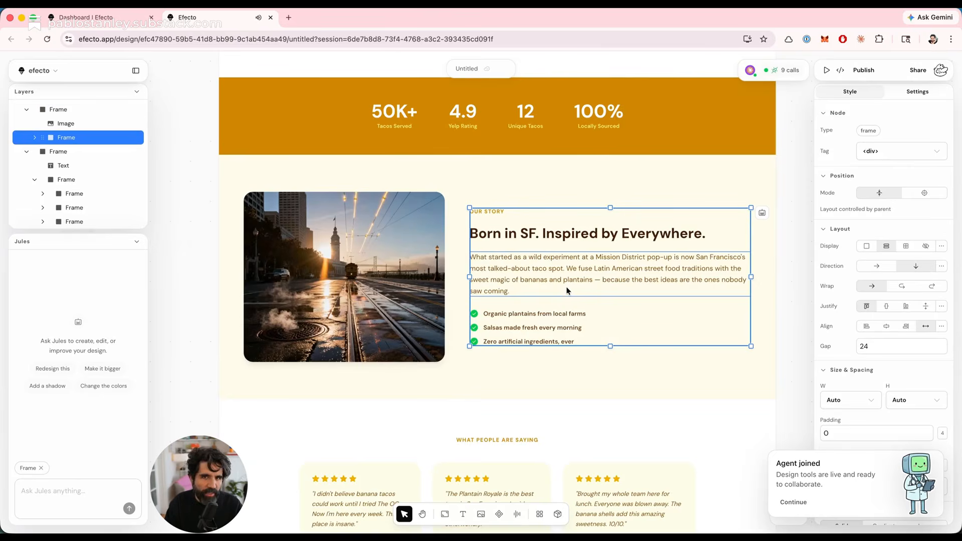
Review the hero and signature creations sections of the landing page with nothing selected
scroll(566, 289, up, 10)
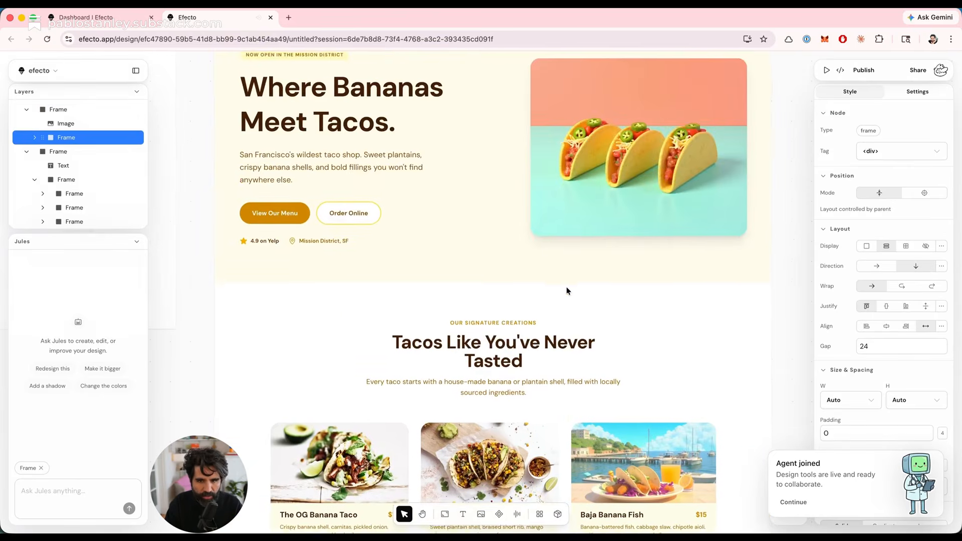
scroll(567, 289, up, 3)
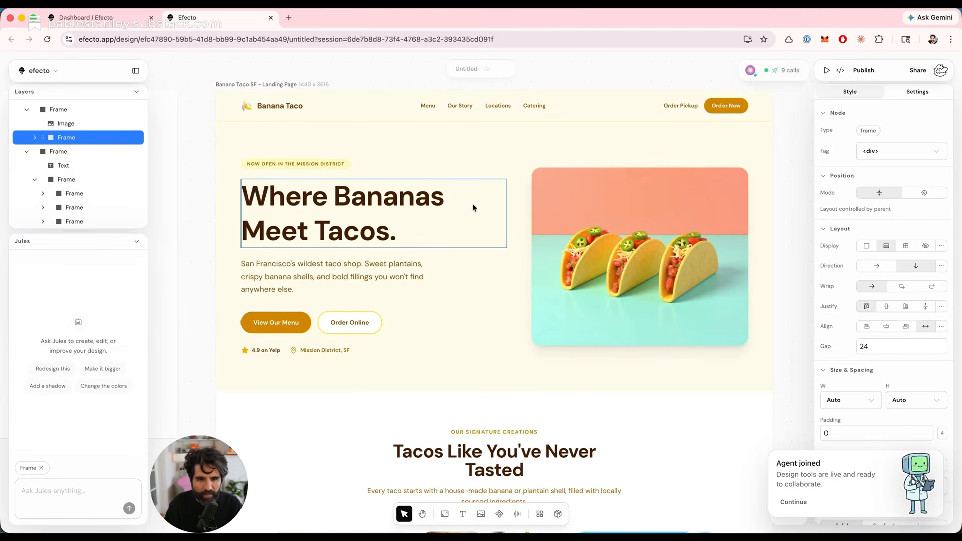
scroll(473, 203, down, 3)
click(444, 113)
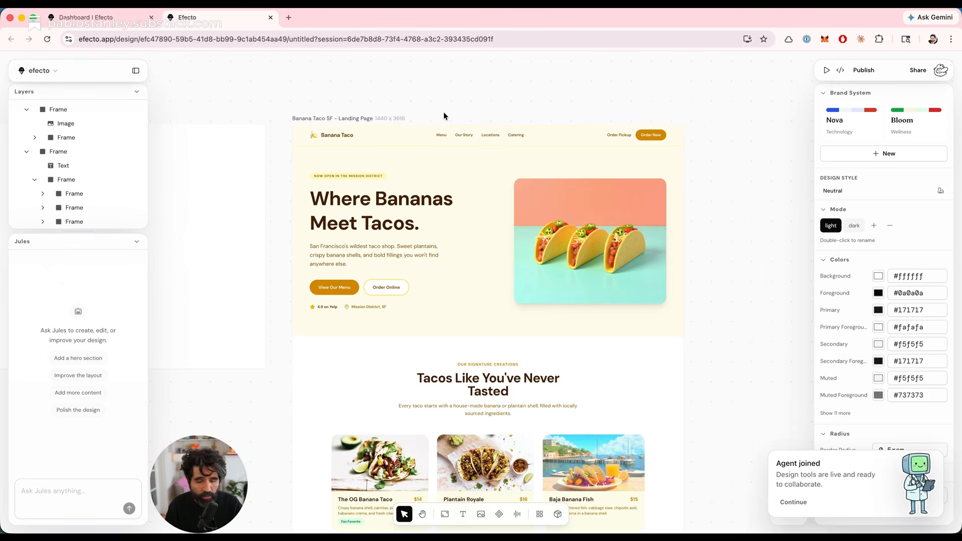
scroll(453, 150, up, 2)
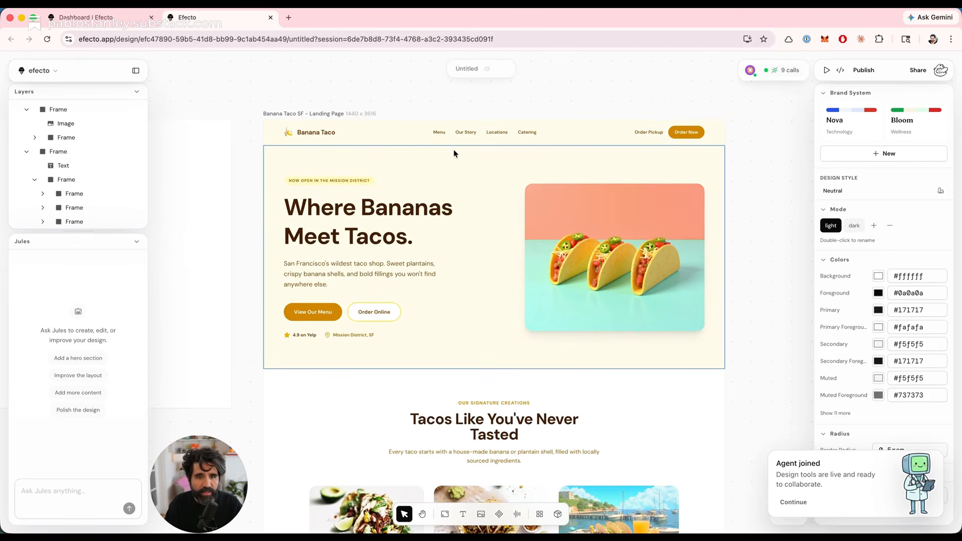
Select the hero heading "Where Bananas Meet Tacos.", dismiss the Agent joined notification and bring up the heading's typography settings
key(super+Tab)
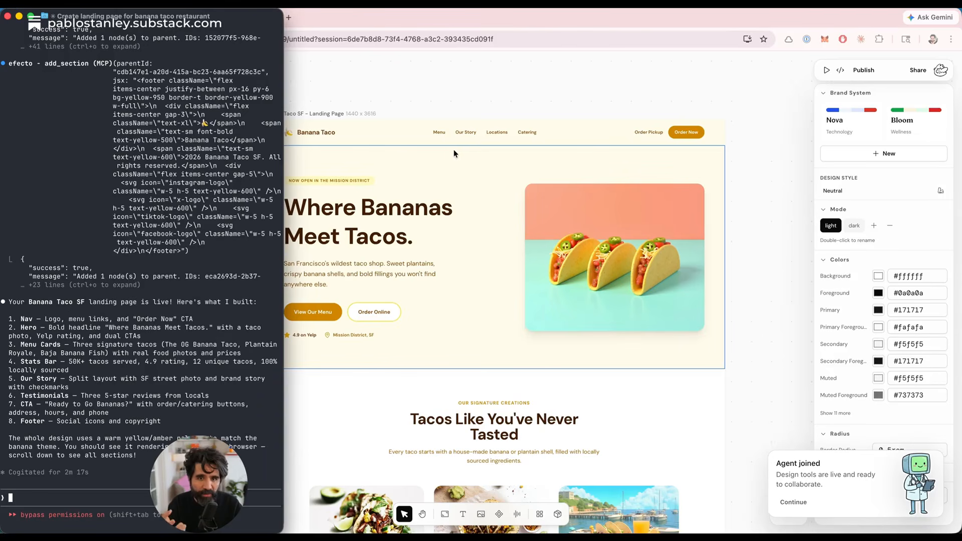
click(548, 91)
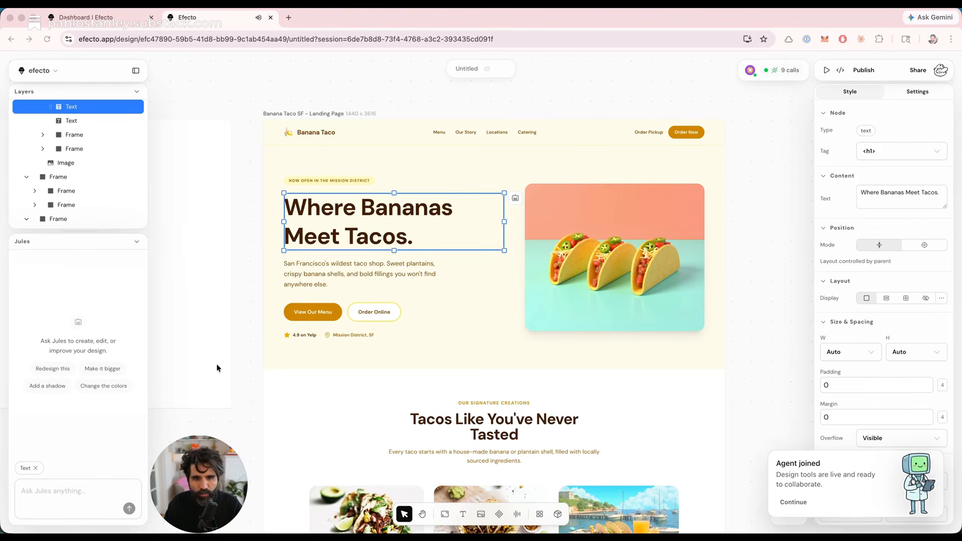
click(801, 503)
scroll(870, 313, down, 2)
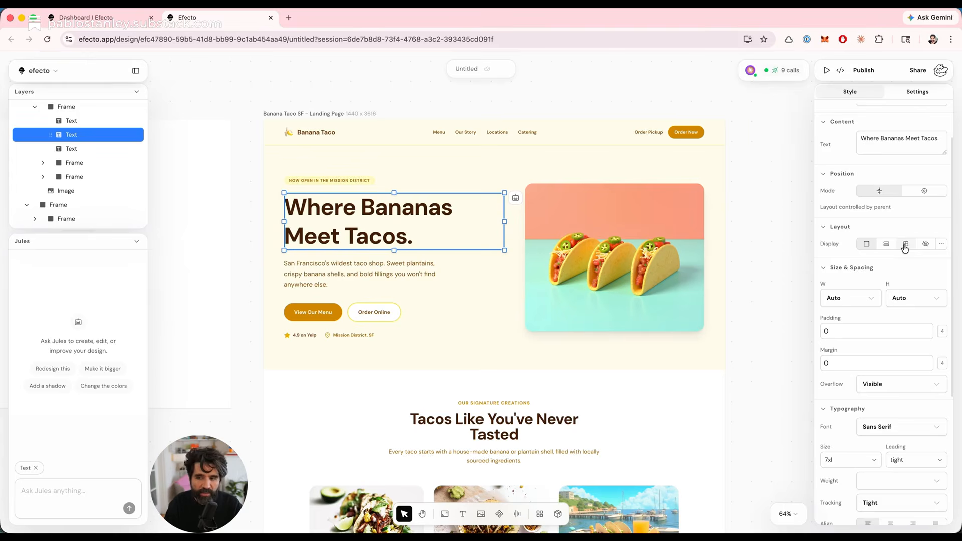
Set the font size of the hero heading "Where Bananas Meet Tacos." to 80px
scroll(904, 248, down, 5)
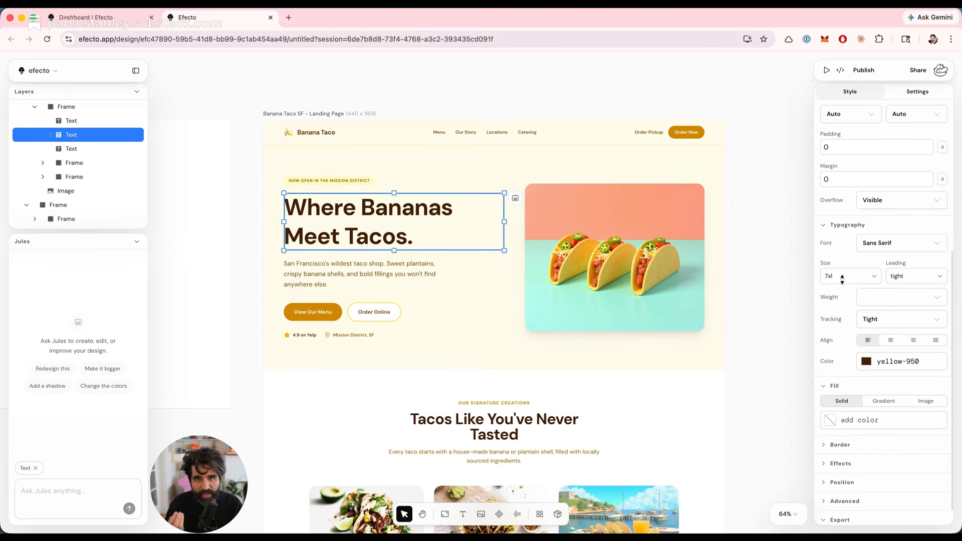
mouse_move(842, 278)
mouse_down()
mouse_move(845, 246)
mouse_move(842, 307)
mouse_move(846, 253)
mouse_move(850, 267)
mouse_up()
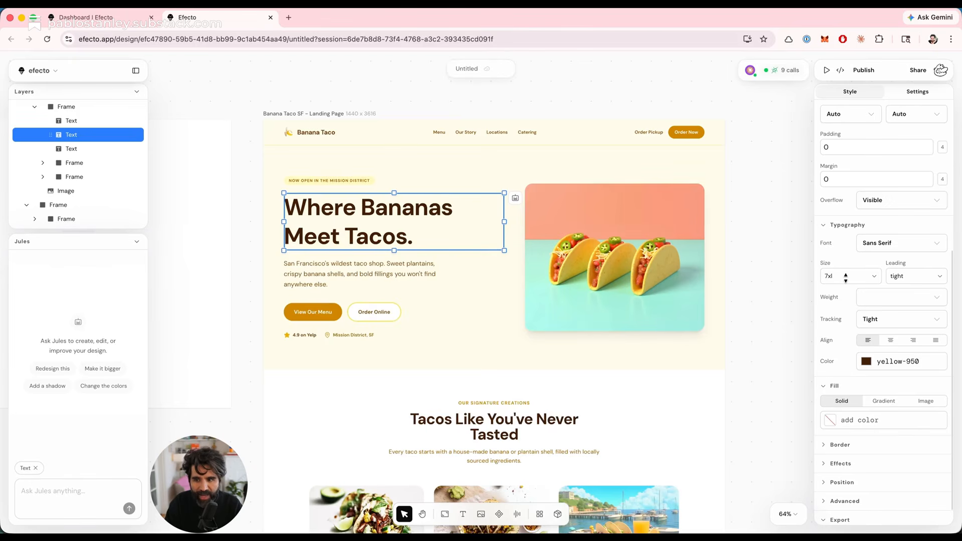
click(851, 276)
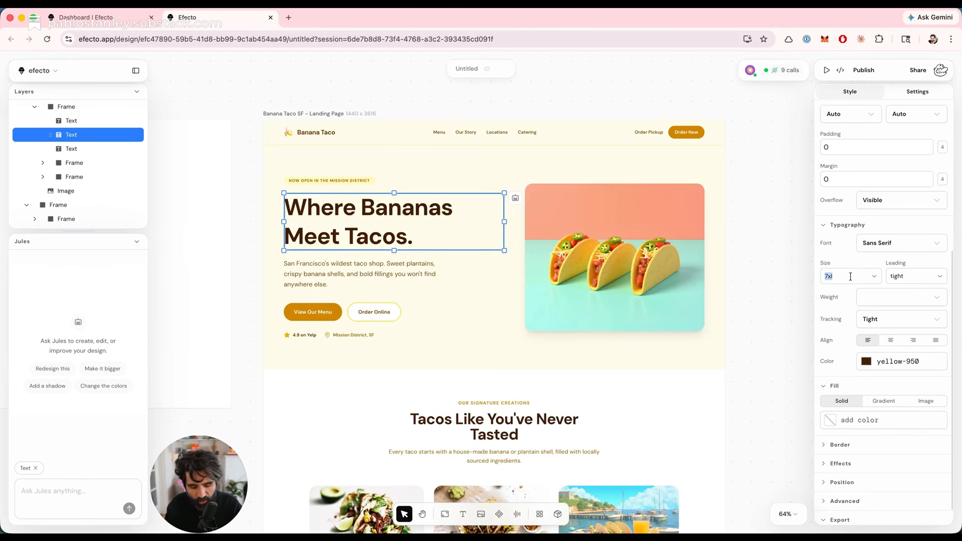
text(80px)
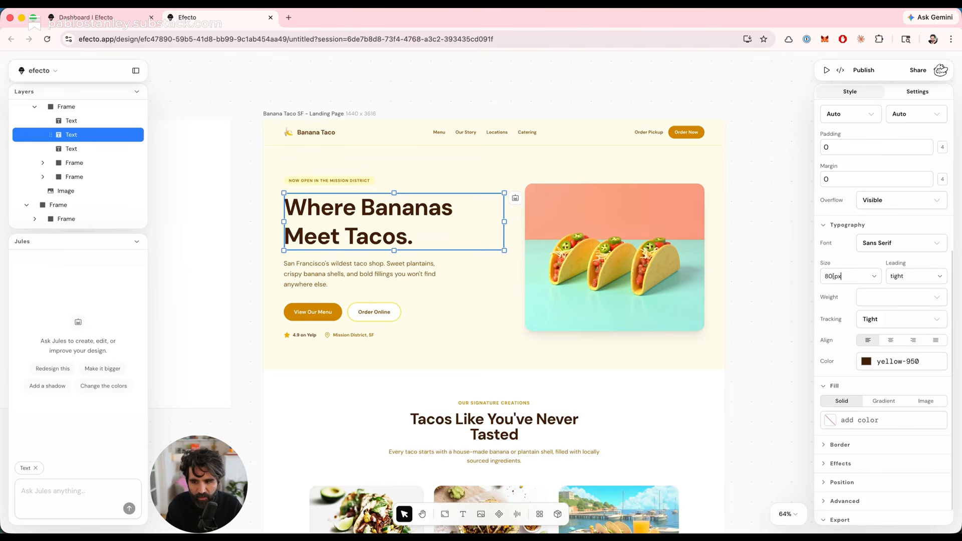
key(Return)
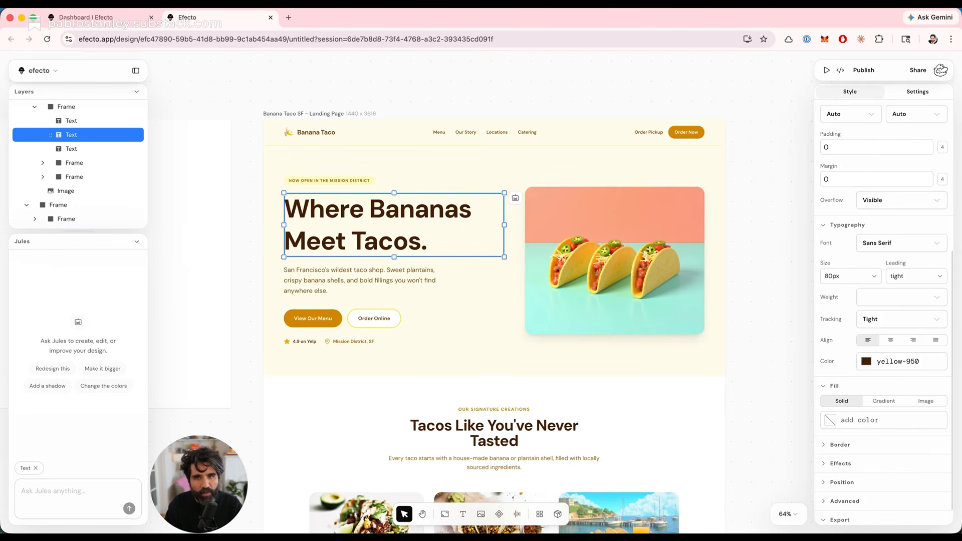
click(917, 275)
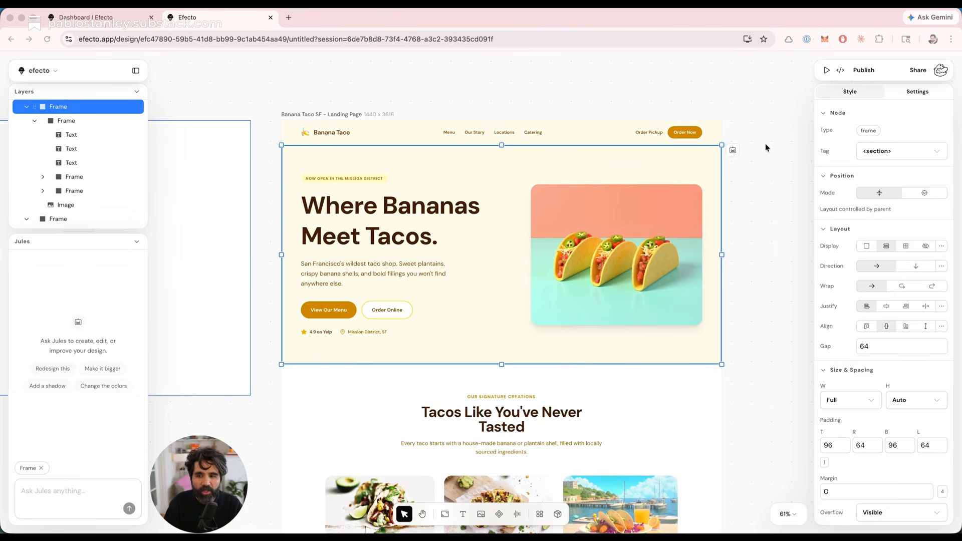
Have Jules make a variation of the selected hero section and check the generated version on the canvas
scroll(711, 176, right, 3)
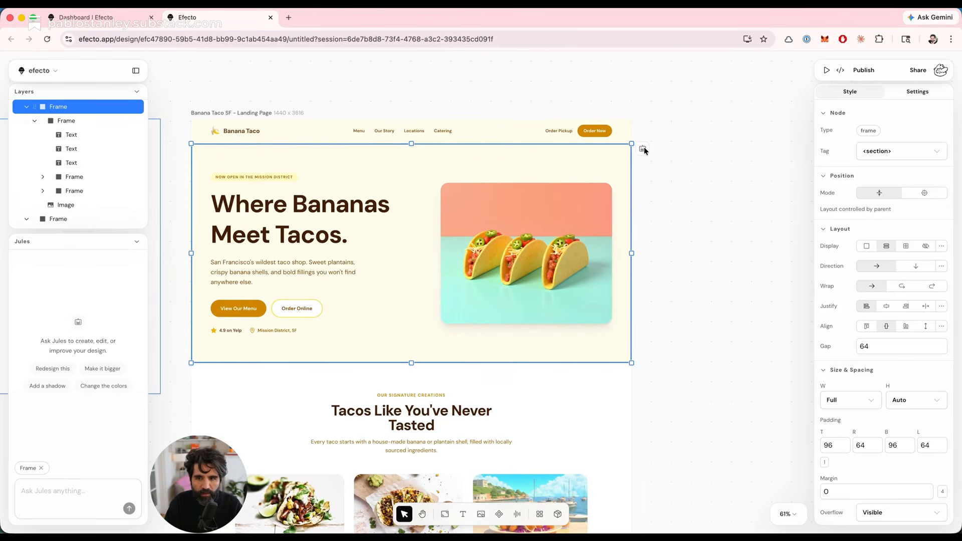
click(643, 150)
text(dflkajfl)
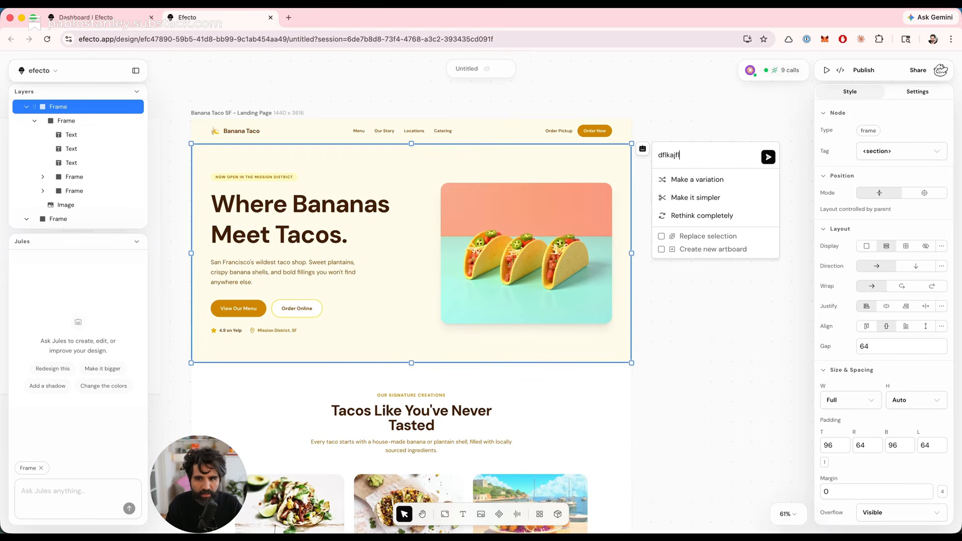
key(alt+BackSpace)
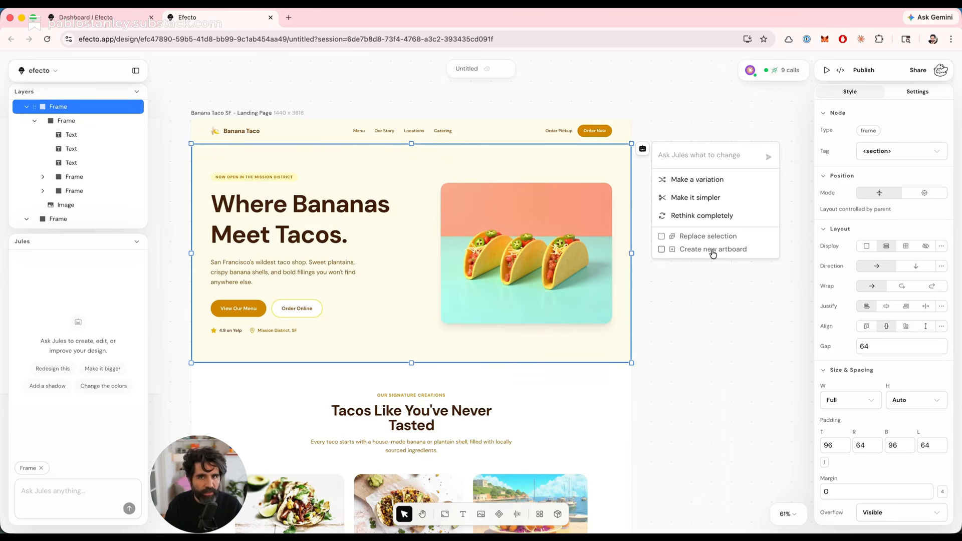
click(702, 179)
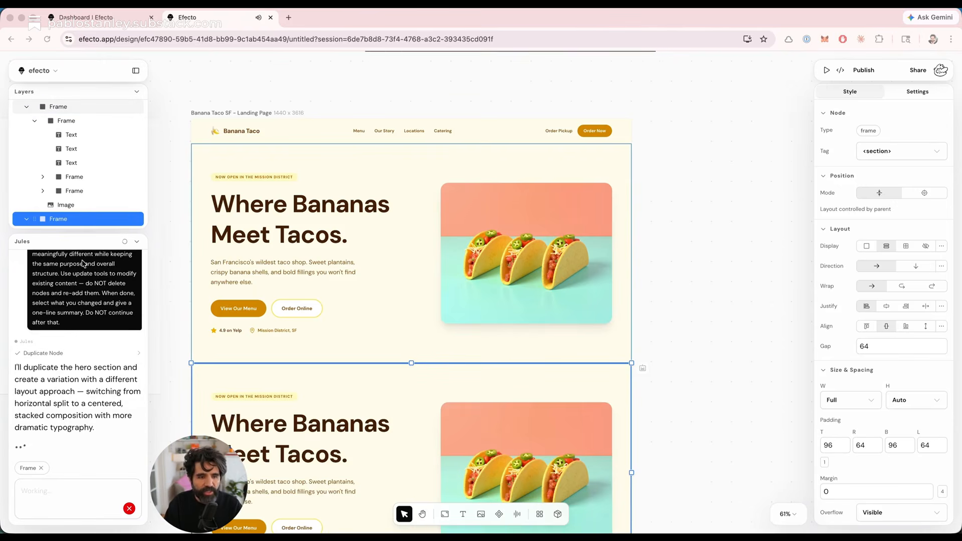
scroll(378, 210, down, 3)
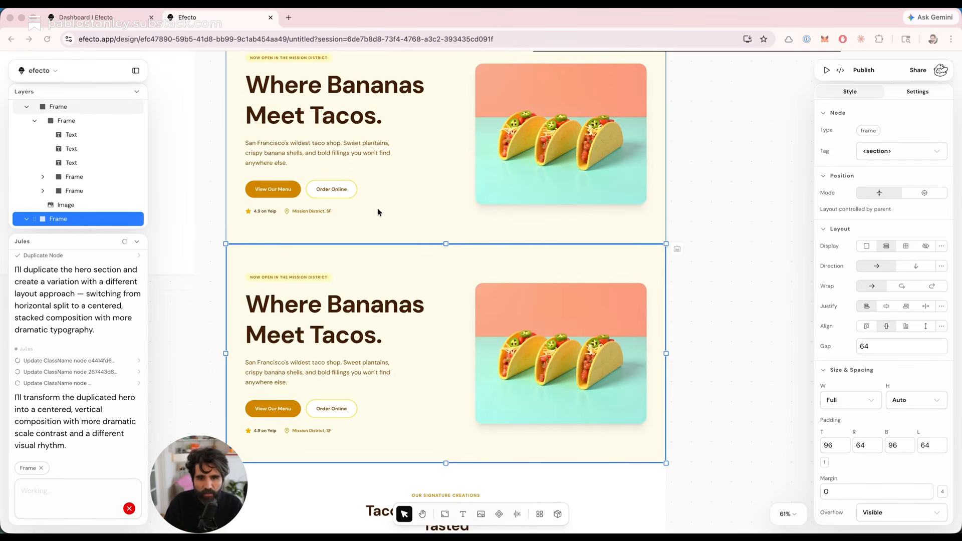
scroll(377, 212, up, 1)
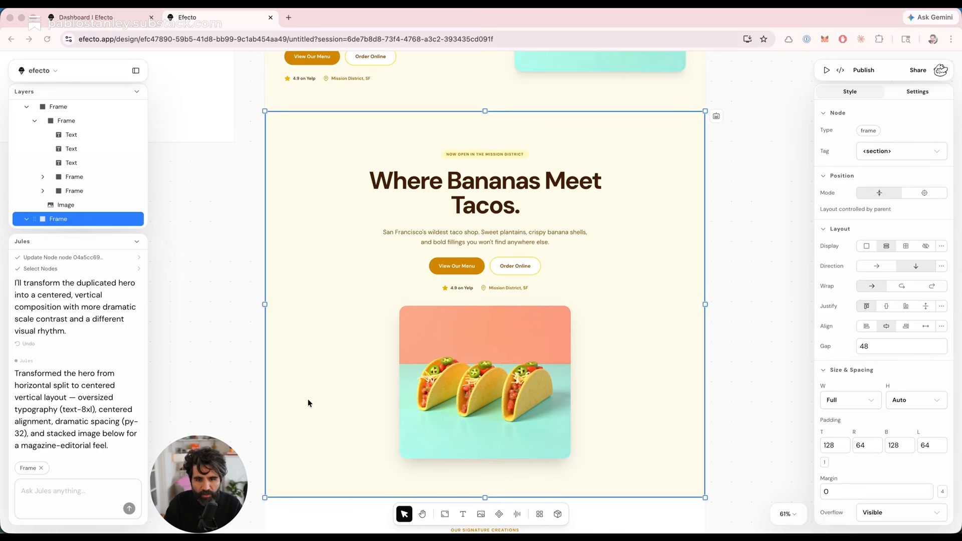
Delete the original split-layout hero section, keeping the centered variation
scroll(245, 330, down, 5)
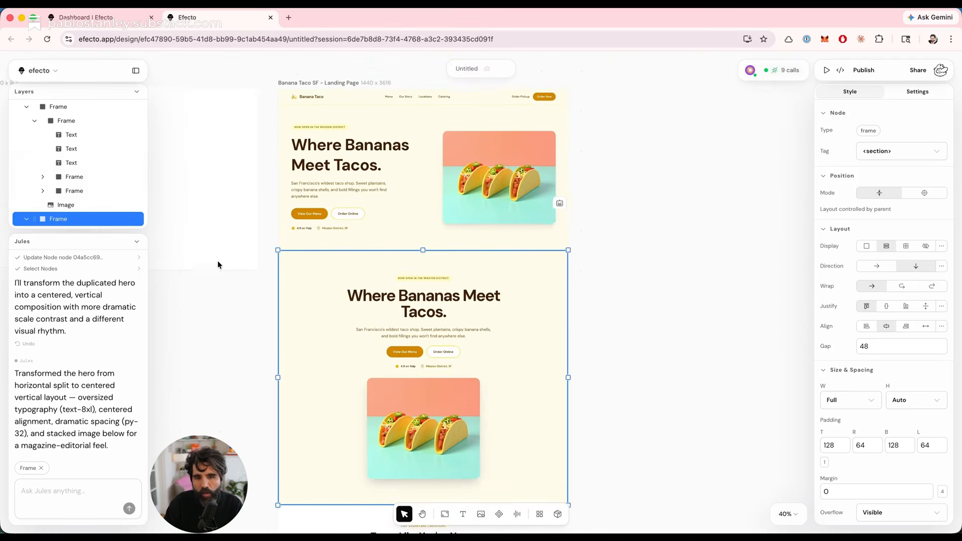
scroll(433, 203, left, 2)
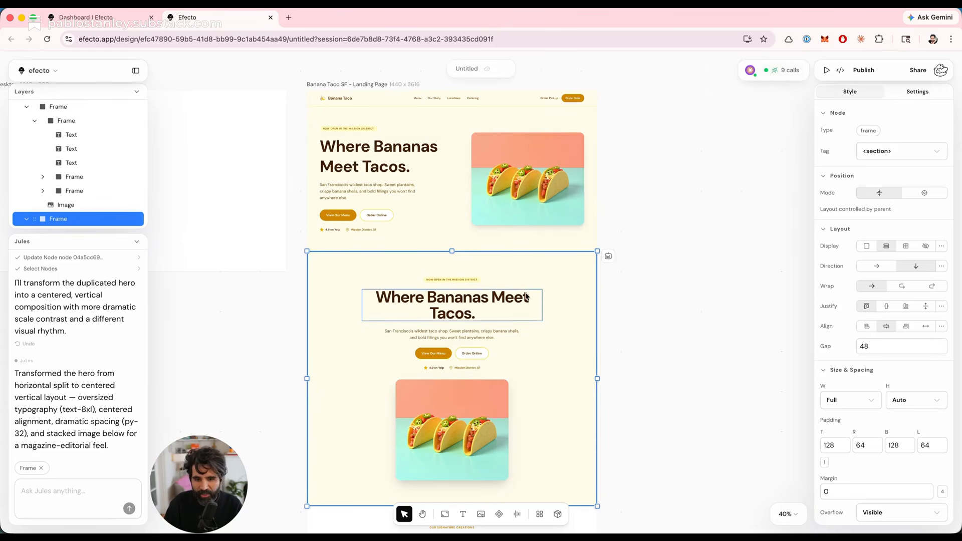
click(511, 194)
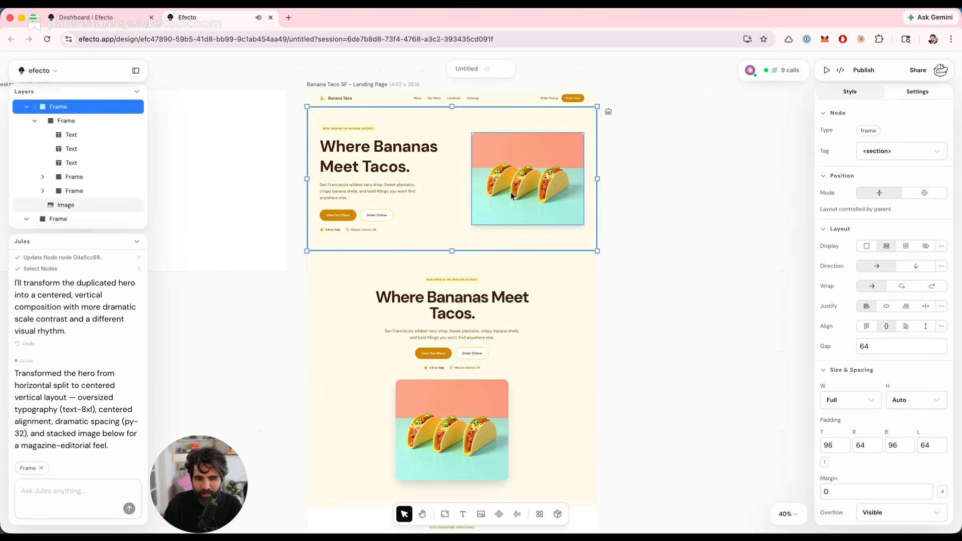
key(Delete)
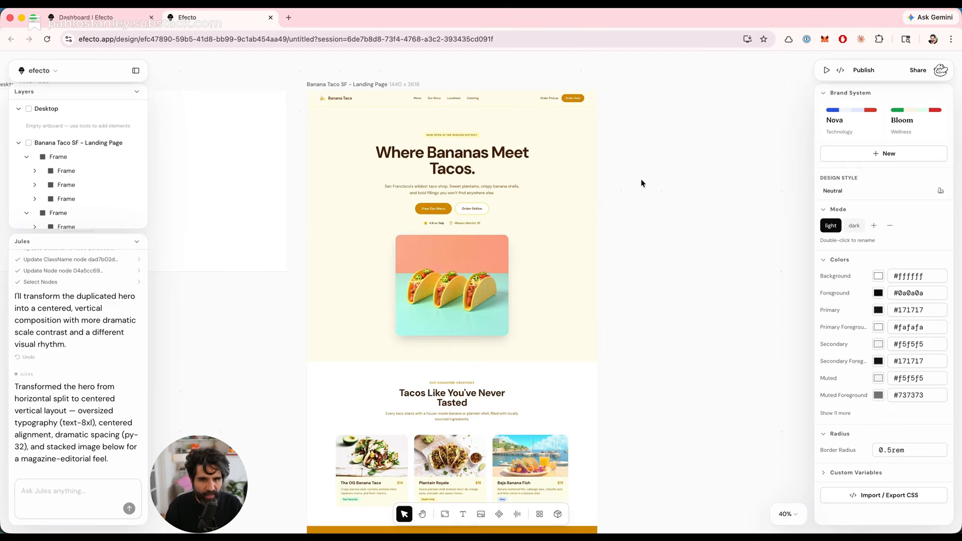
Examine the exported HTML and React code of the Banana Taco SF landing page artboard, then close the export
click(370, 115)
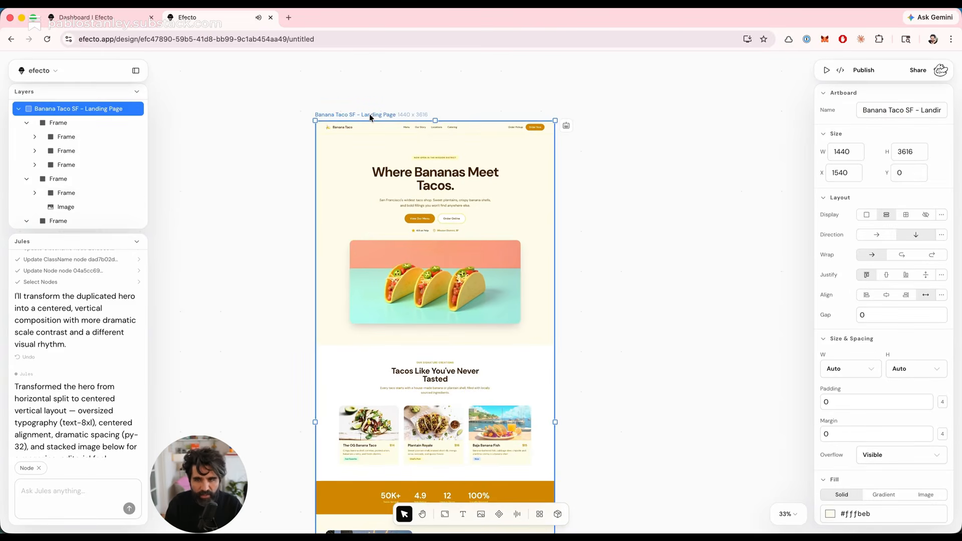
click(841, 70)
scroll(518, 233, down, 10)
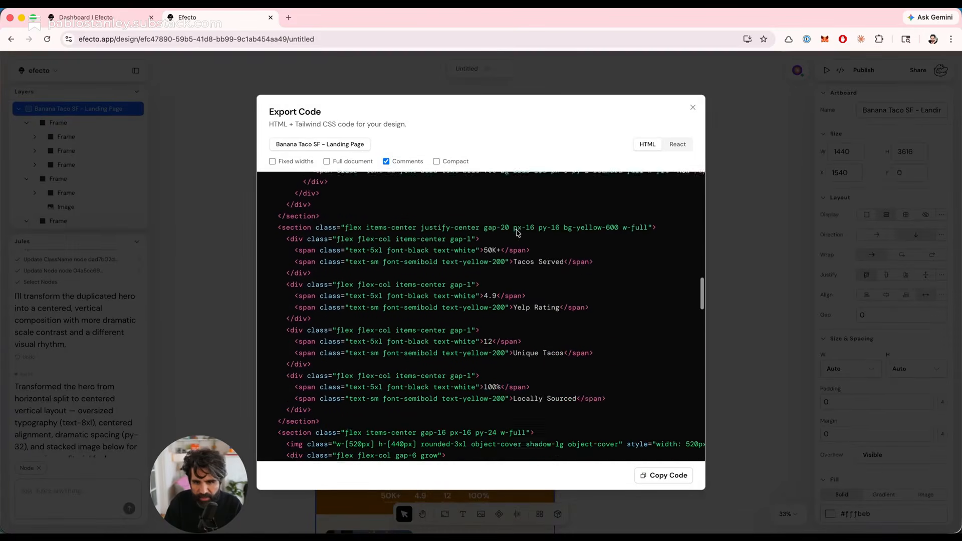
scroll(386, 287, down, 15)
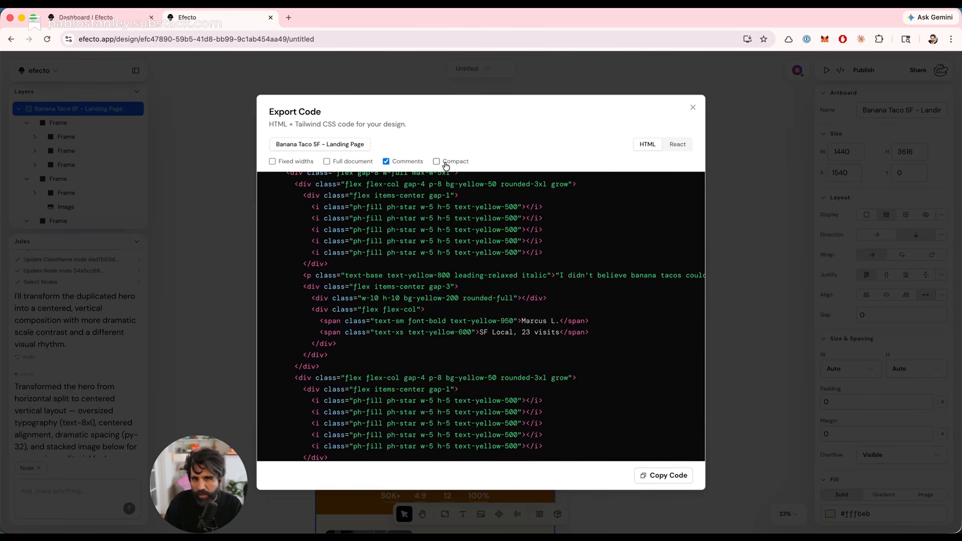
click(677, 144)
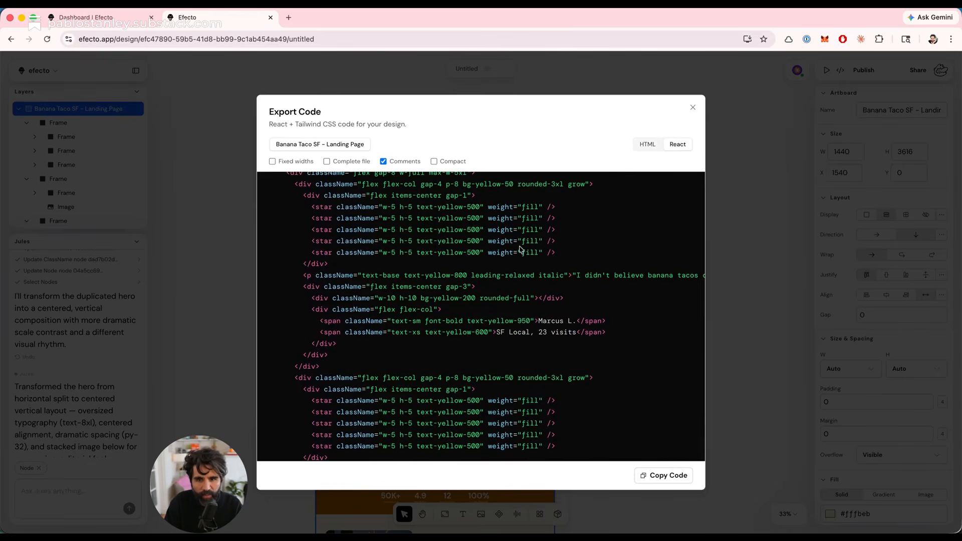
click(651, 144)
click(693, 108)
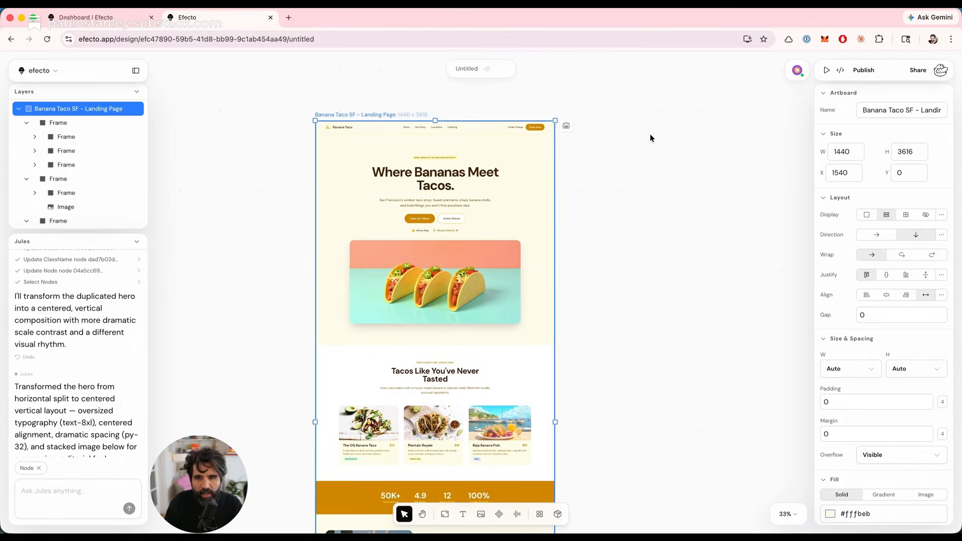
Preview the landing page from header to footer, check the available device sizes and exit the preview
click(827, 70)
scroll(494, 222, down, 10)
scroll(492, 224, down, 10)
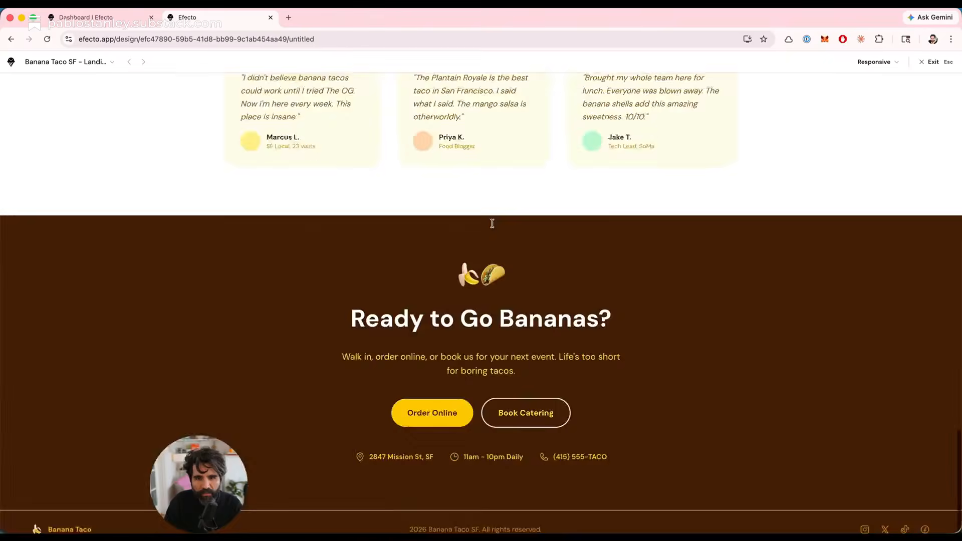
scroll(489, 200, up, 20)
click(876, 62)
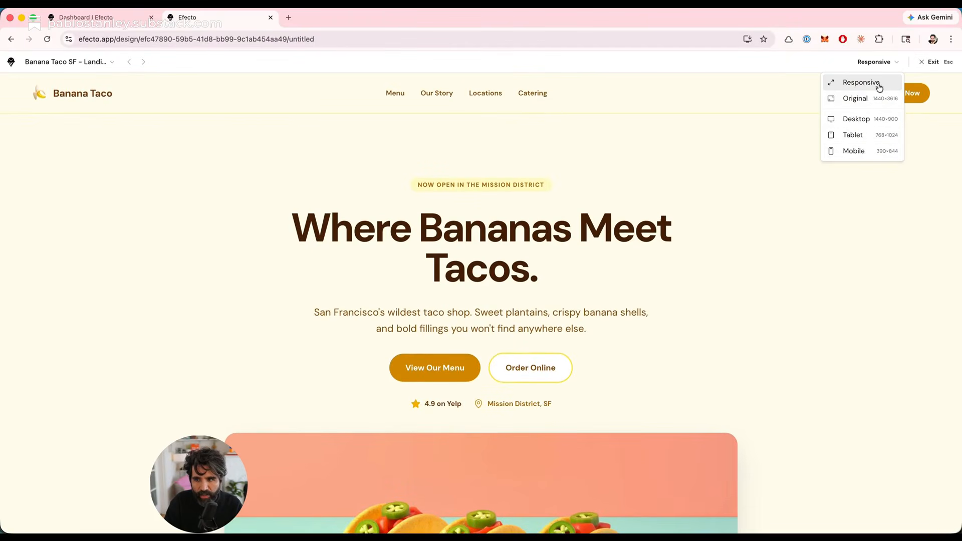
key(Escape)
key(Escape)
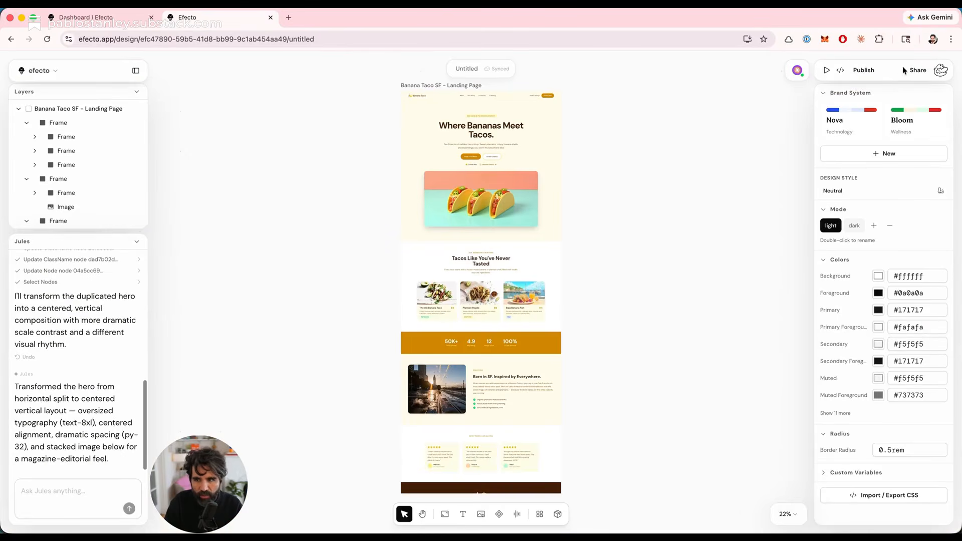
Publish the landing page to Efecto's free hosting with the site name "bananasssssss"
click(864, 70)
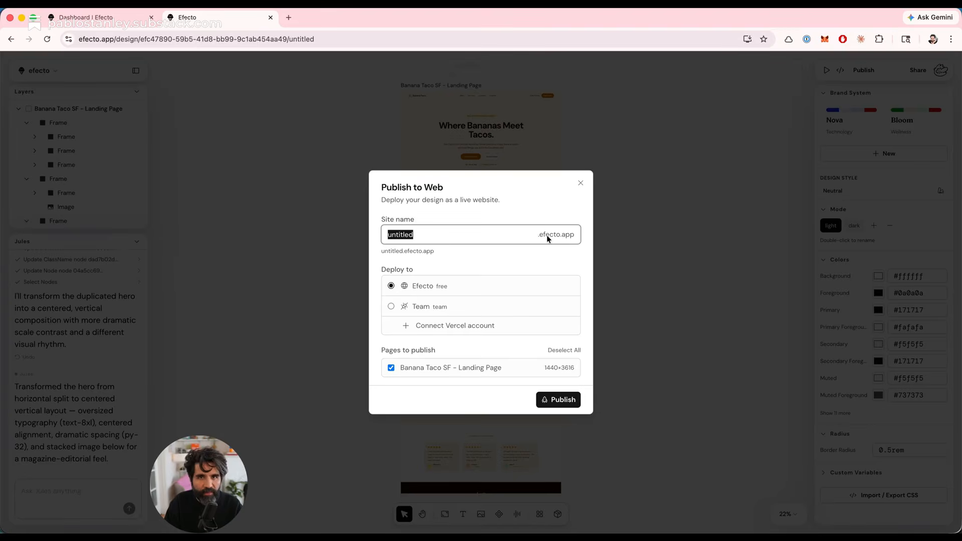
click(443, 308)
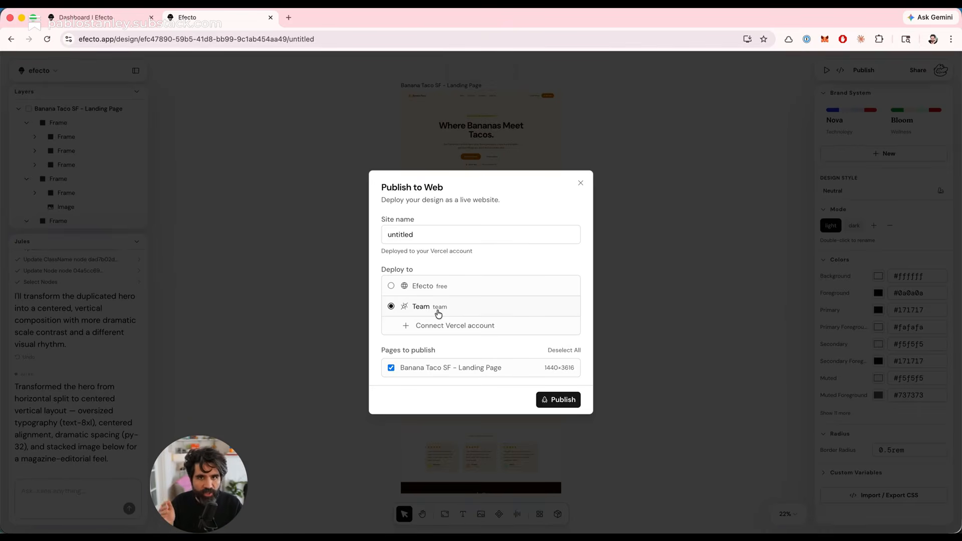
click(427, 290)
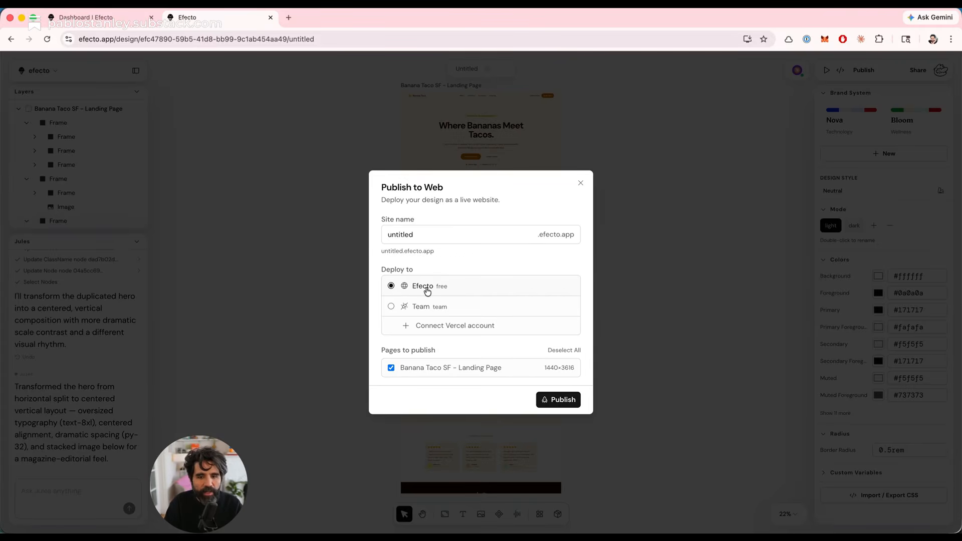
click(431, 238)
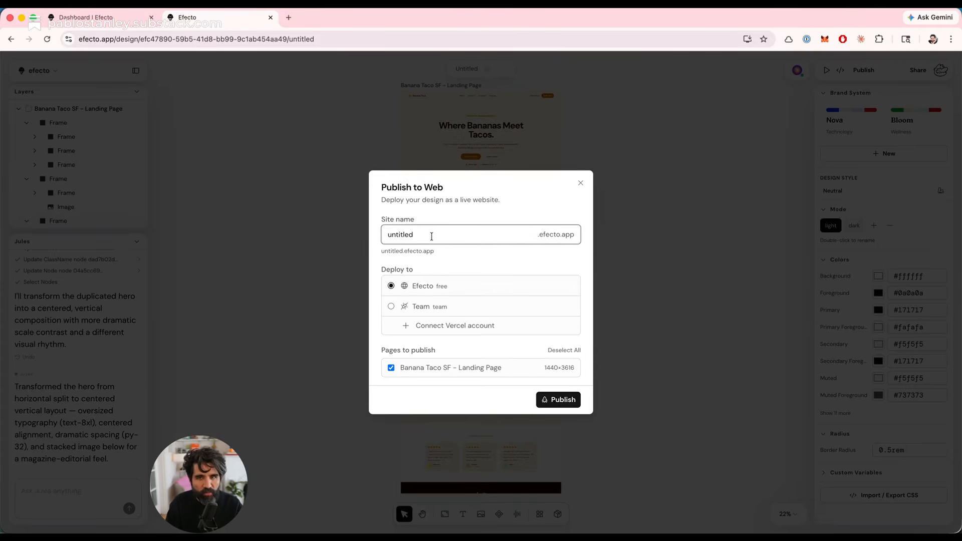
double_click(432, 237)
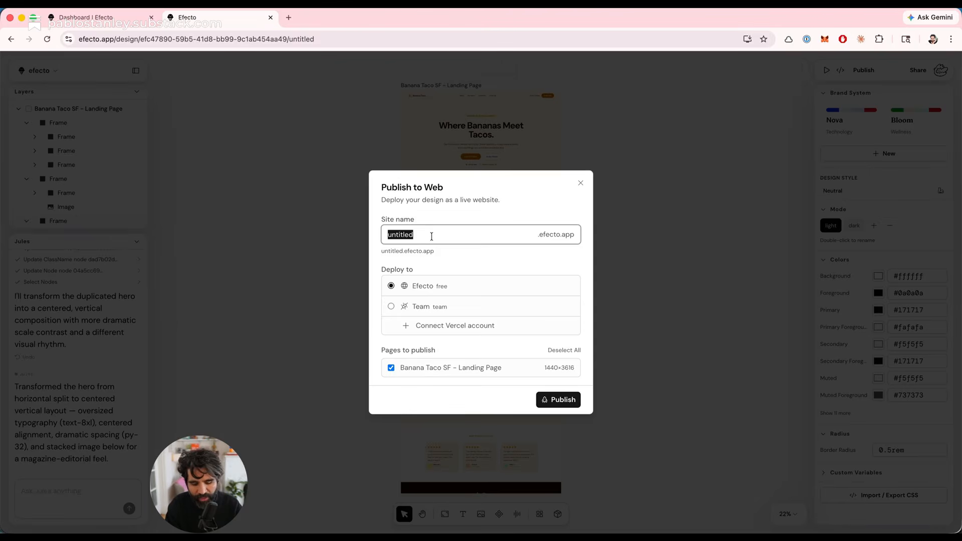
text(bananasssssss)
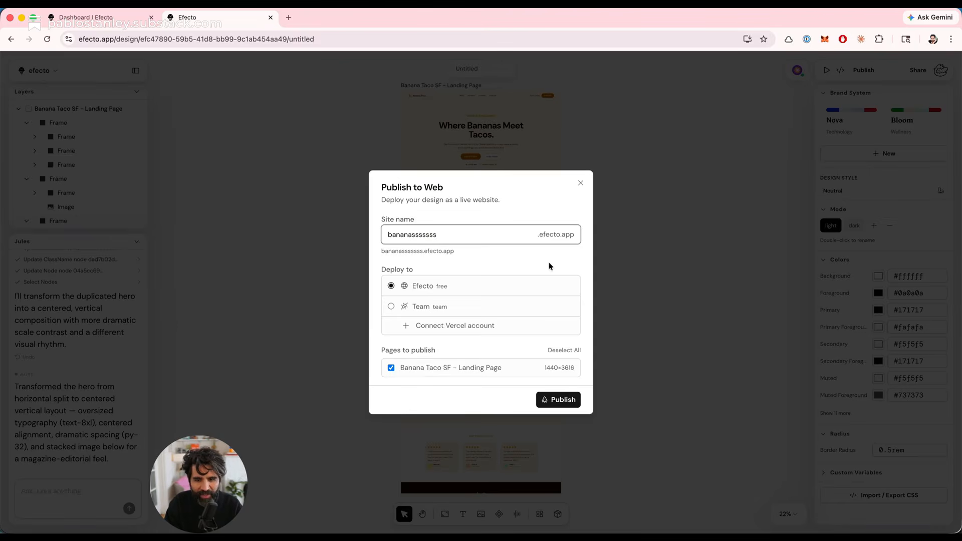
click(557, 408)
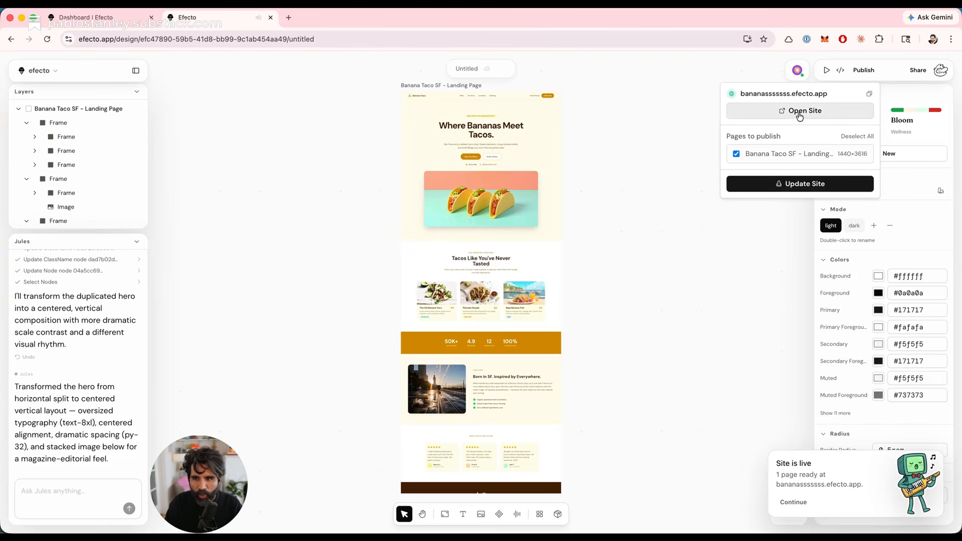
Open the published site and review the live landing page from the hero to the footer and back
click(802, 113)
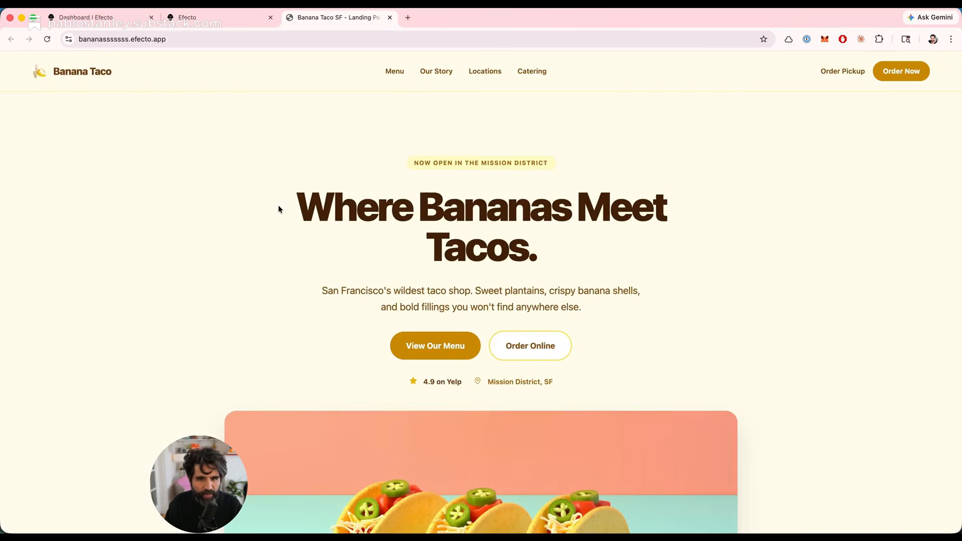
scroll(385, 150, down, 10)
scroll(384, 150, up, 8)
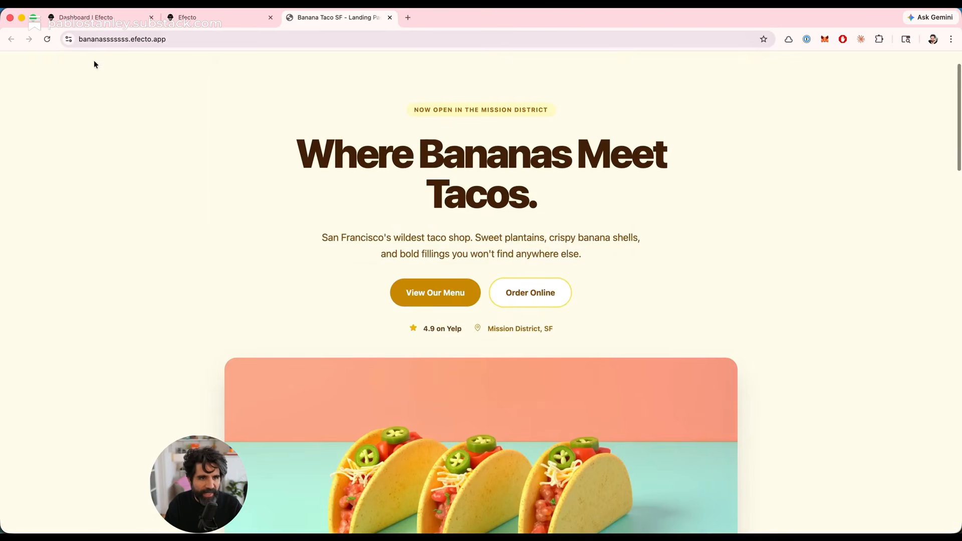
scroll(479, 252, down, 15)
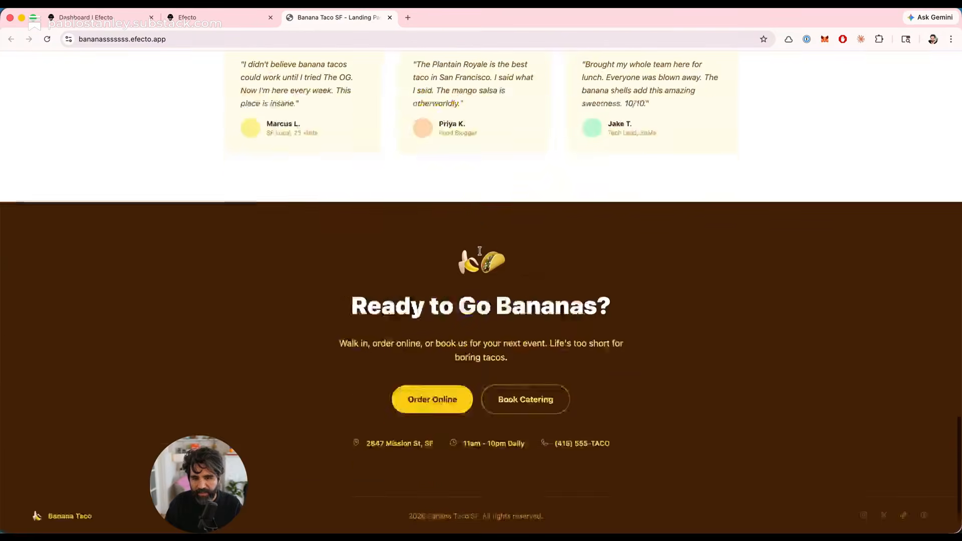
scroll(479, 251, up, 17)
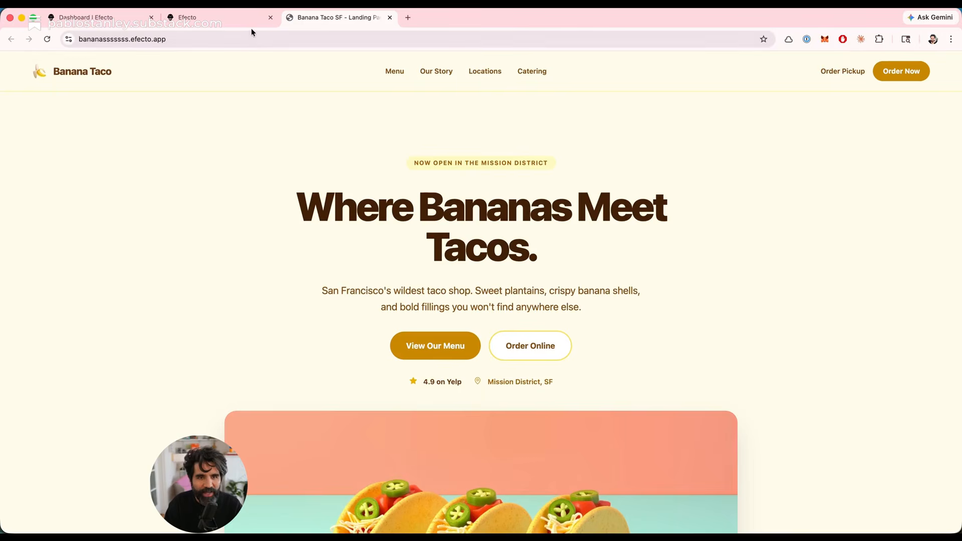
Close the published site and extend the empty Desktop artboard's height to about 1752
key(super+w)
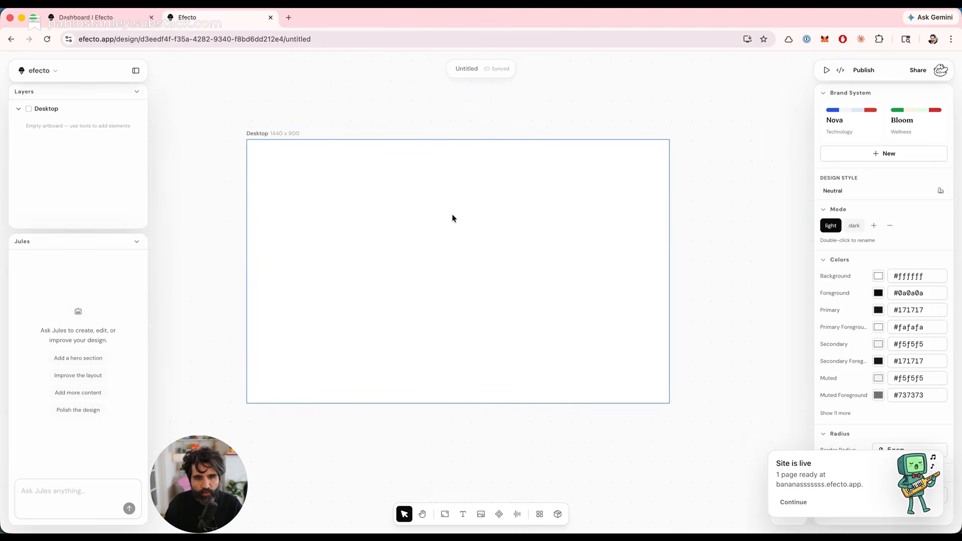
click(452, 216)
scroll(452, 215, down, 3)
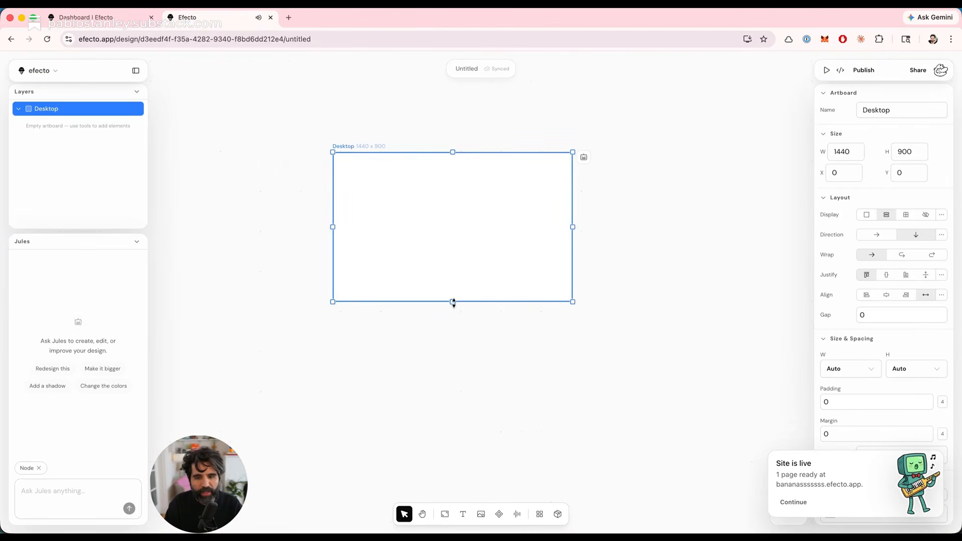
drag(453, 301, 455, 445)
scroll(502, 230, down, 1)
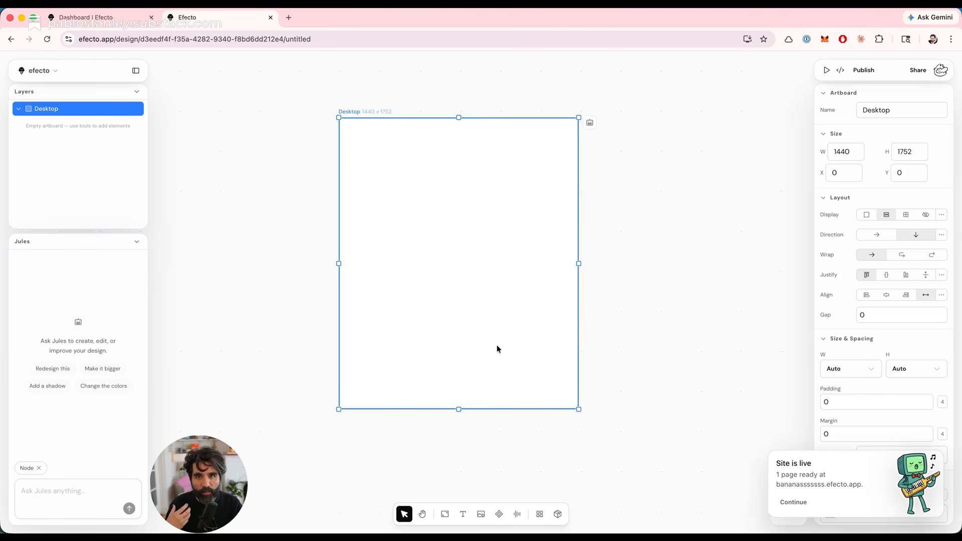
Add the Hero + Features template to the Desktop artboard and the Split Text hero template below it
click(558, 514)
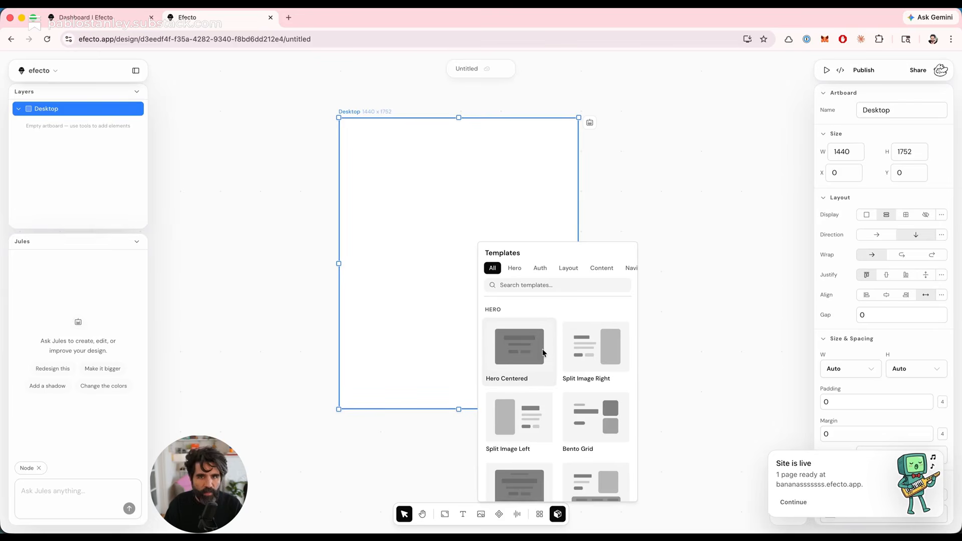
scroll(569, 423, down, 3)
click(607, 394)
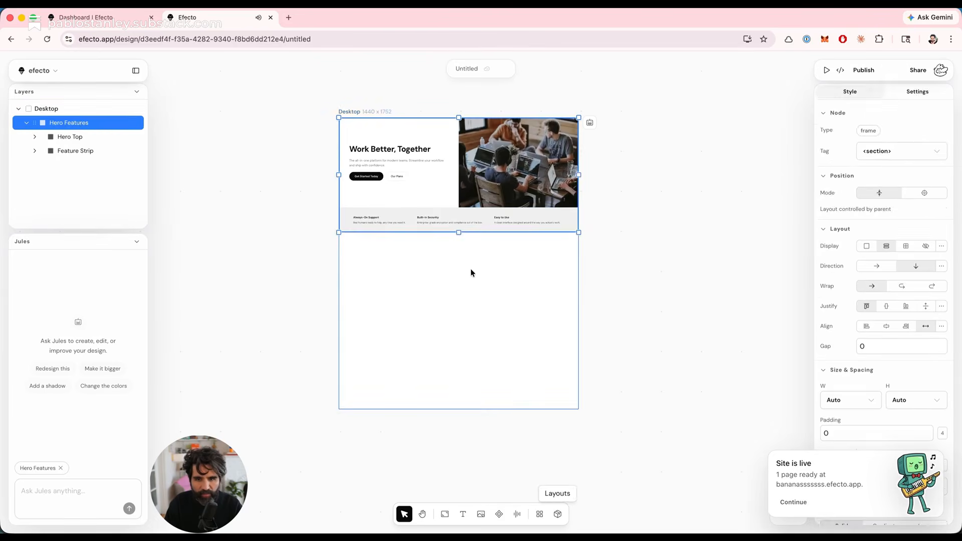
click(473, 301)
click(558, 514)
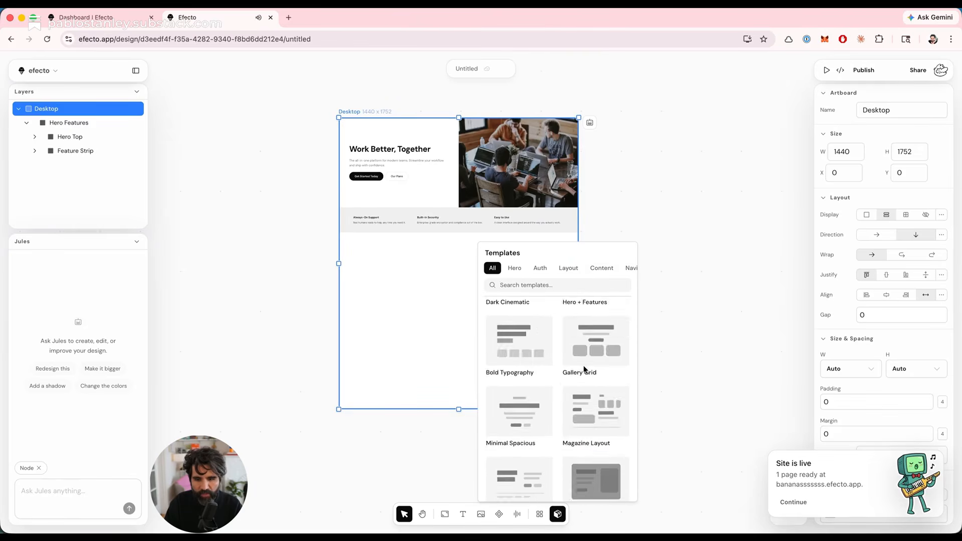
scroll(584, 370, down, 2)
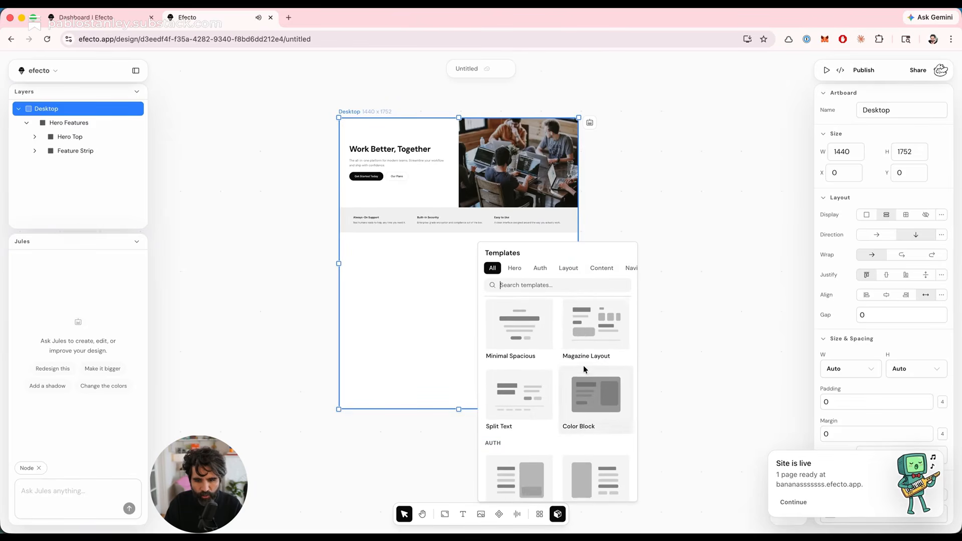
click(519, 399)
Add the sign-in template with the image on the right below the heroes and shorten the artboard's height to 1721
click(492, 302)
click(558, 514)
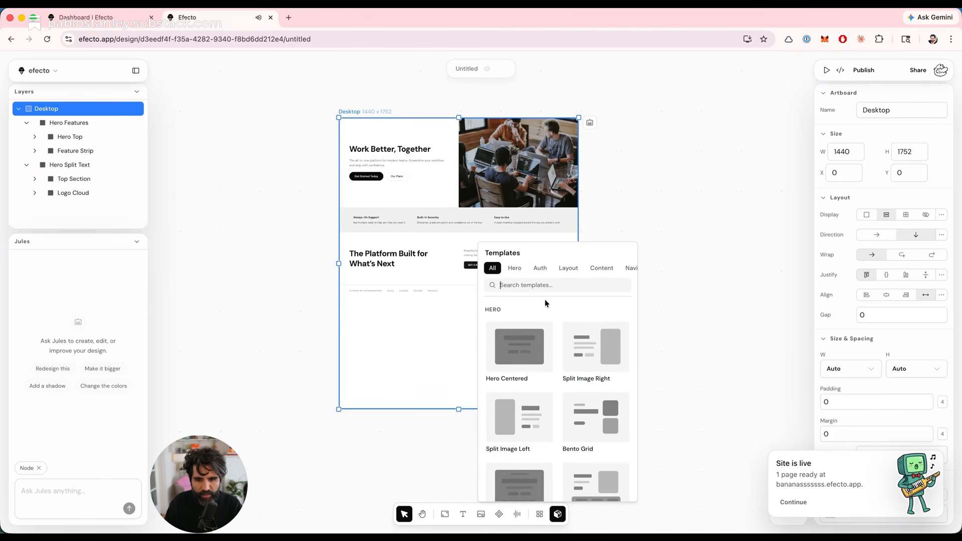
click(540, 268)
click(533, 352)
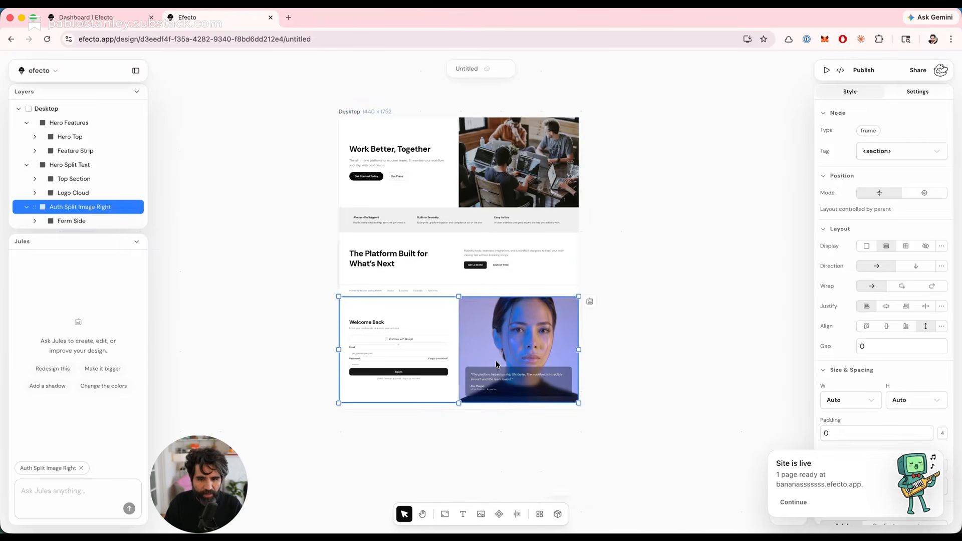
click(458, 405)
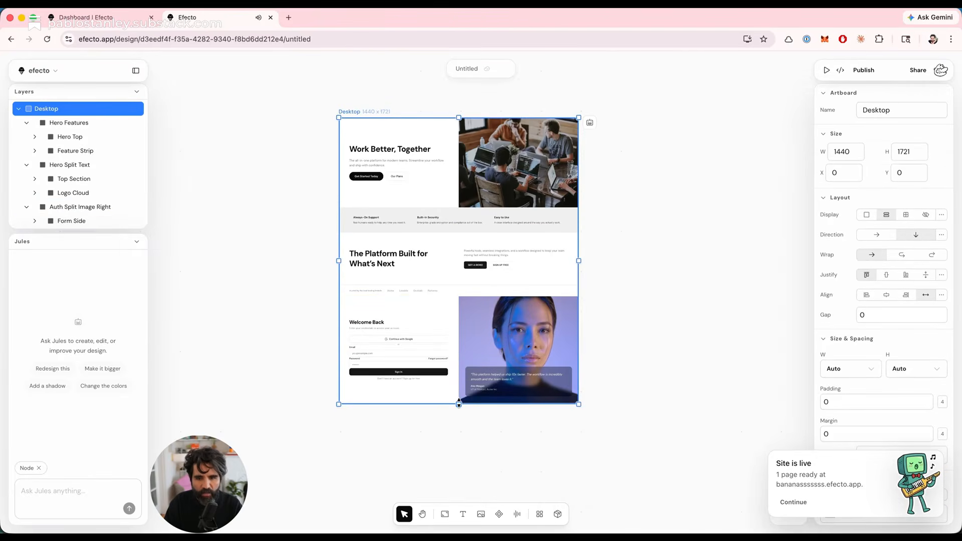
Compare the whole design in dark and light color mode, finishing in light mode
click(660, 185)
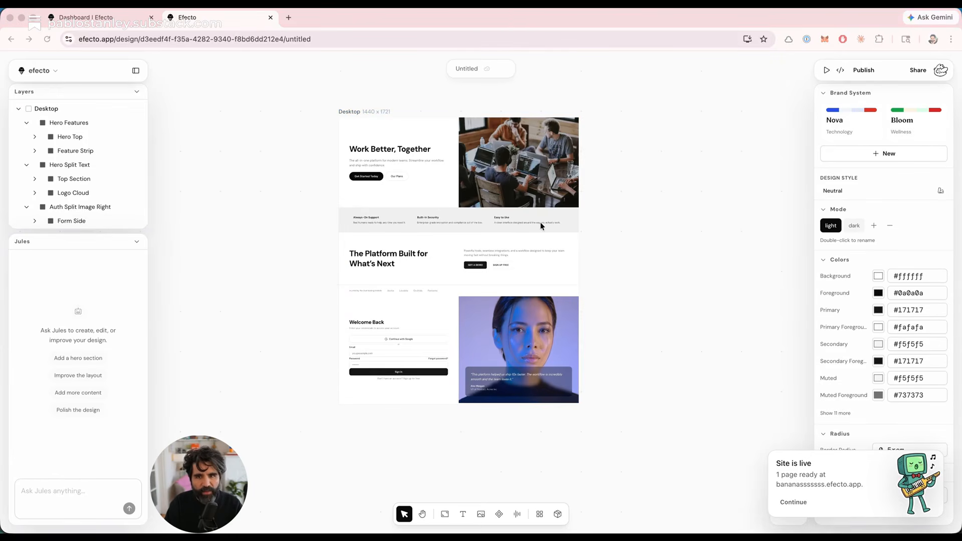
click(853, 226)
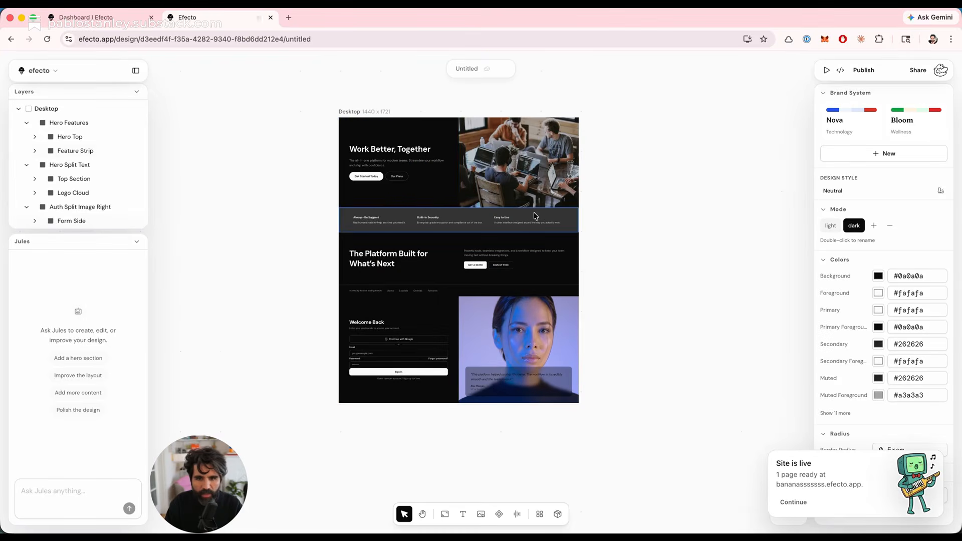
scroll(388, 204, up, 5)
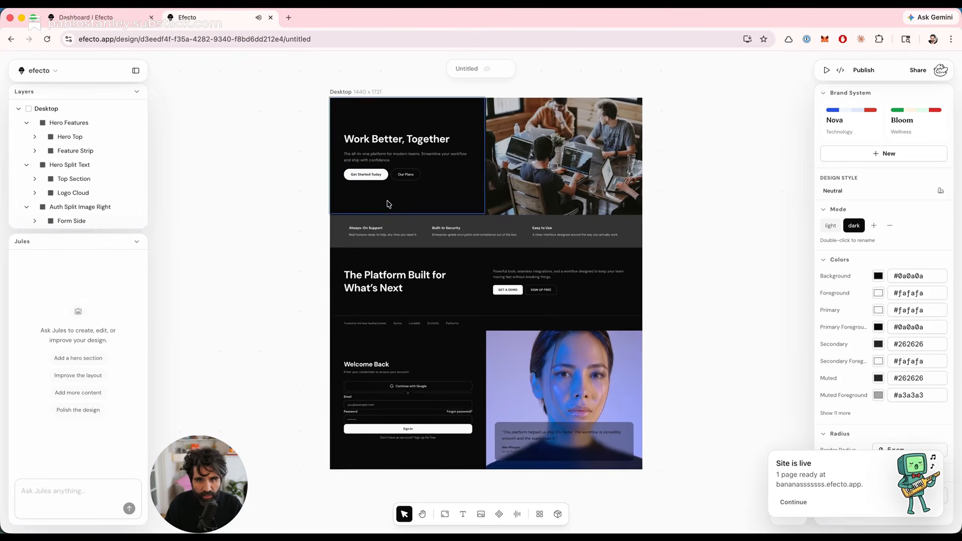
click(830, 226)
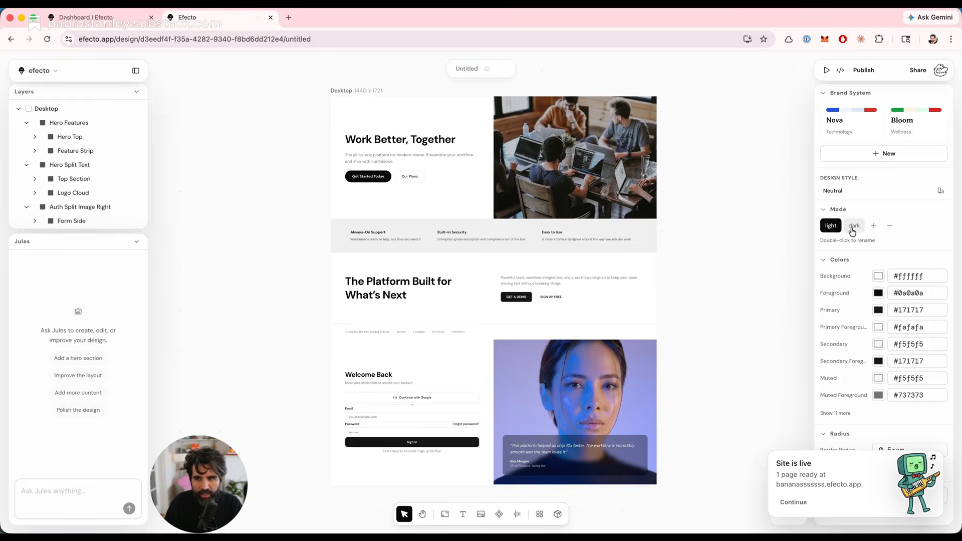
click(854, 225)
click(832, 226)
click(793, 502)
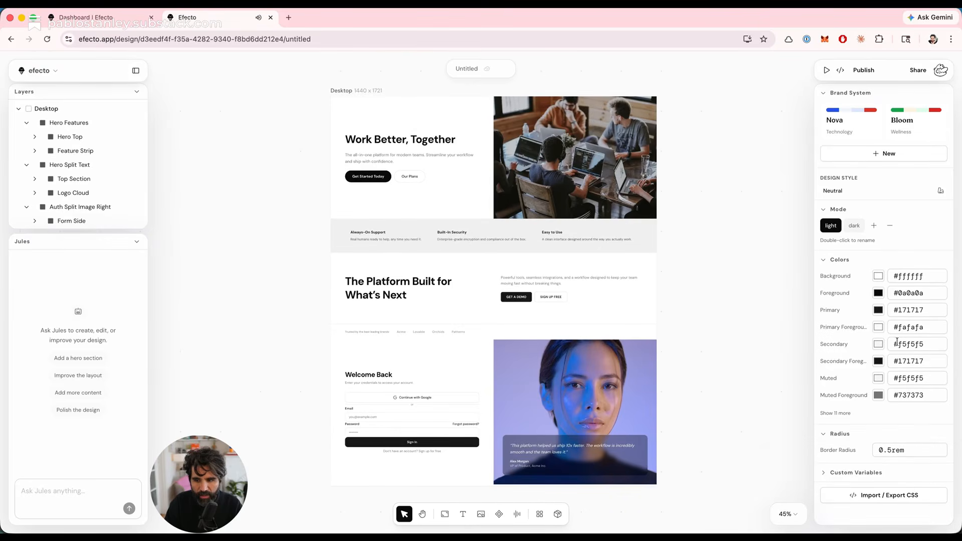
click(854, 225)
click(831, 226)
click(854, 225)
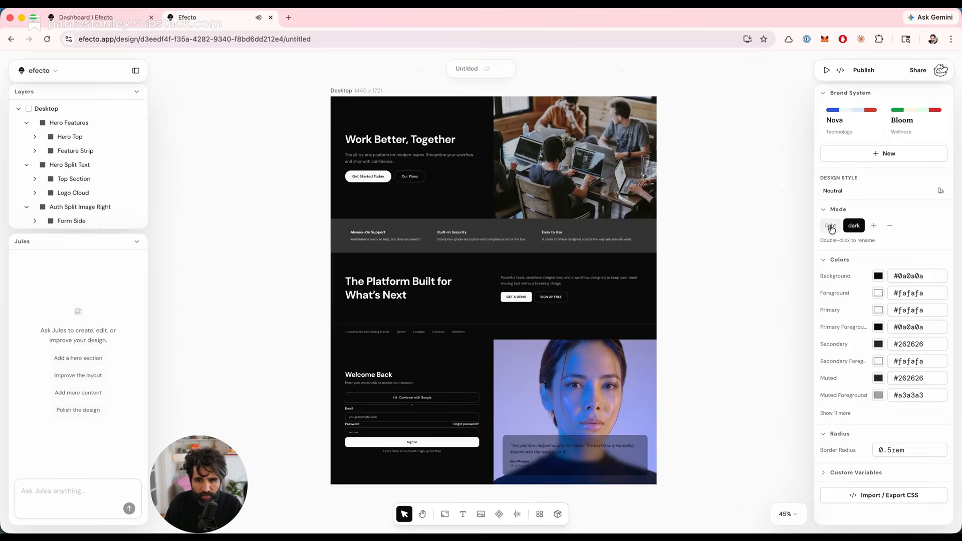
click(839, 227)
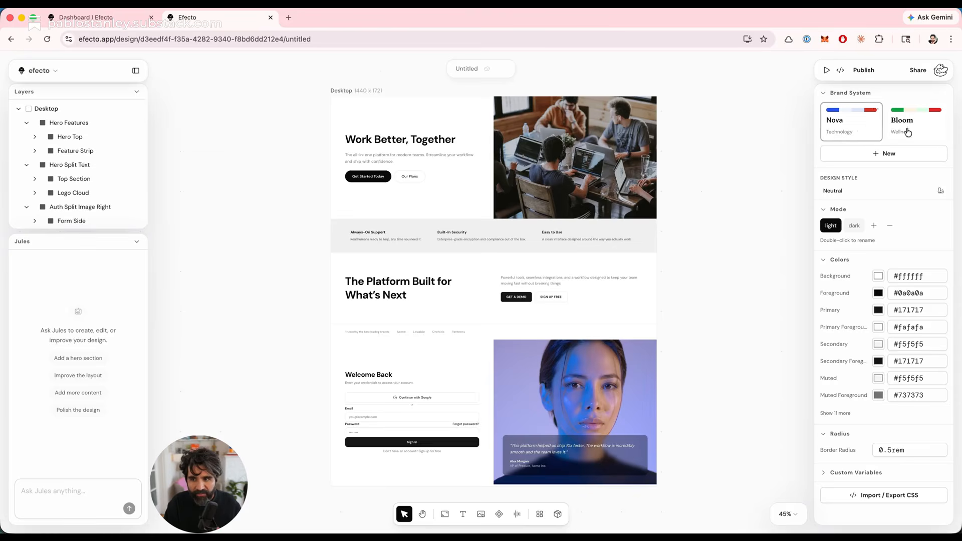
Create a new brand system from the Aura template, then save and open it
click(877, 156)
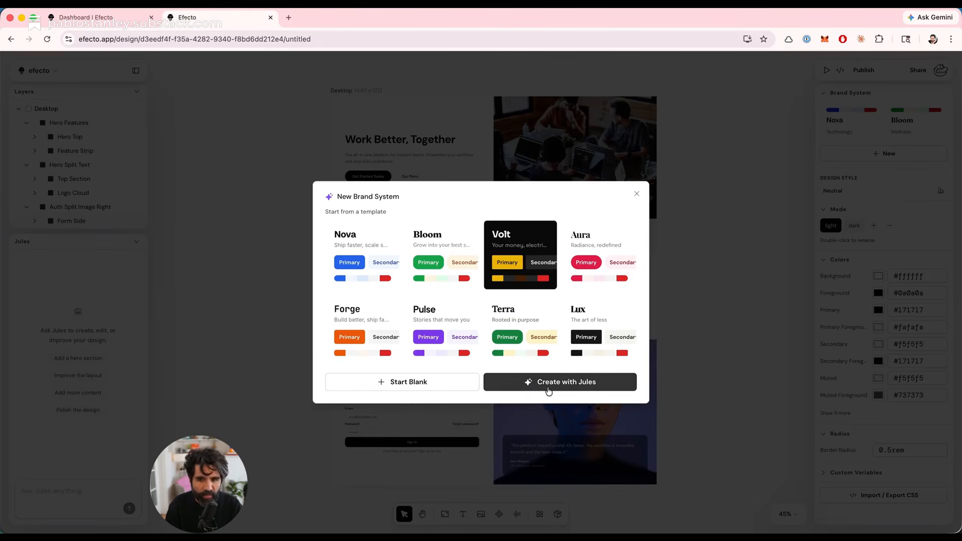
click(596, 256)
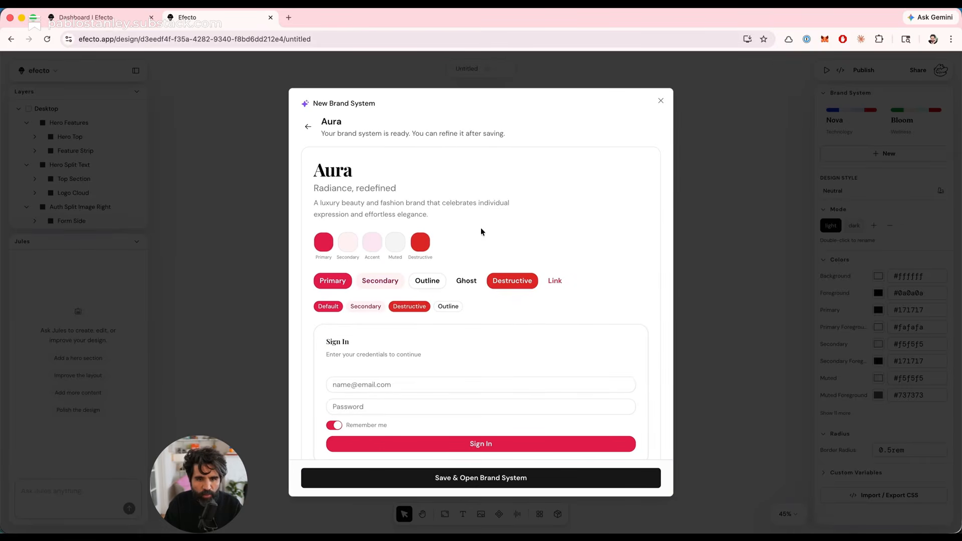
click(476, 483)
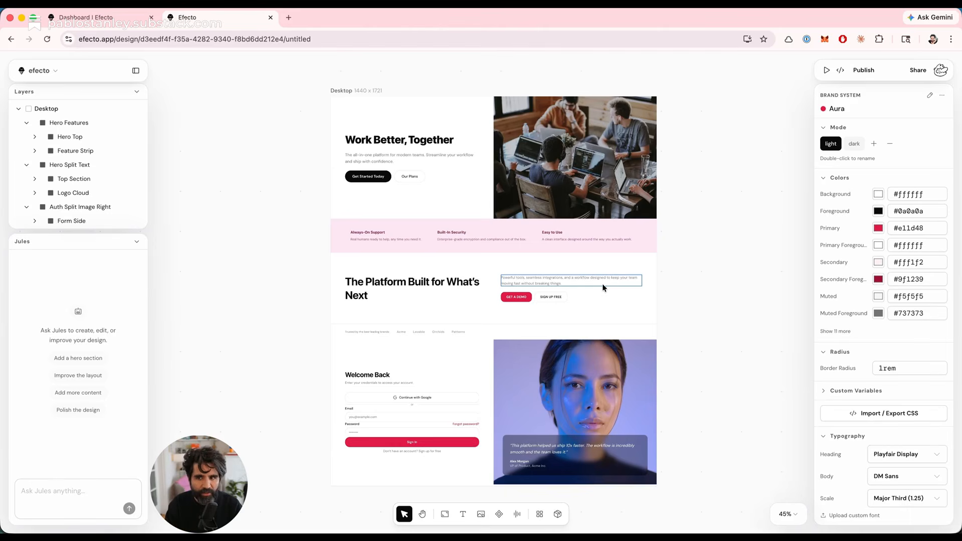
Open the Aura brand system for editing and examine its mood board, identity details, palette and typography settings
click(930, 96)
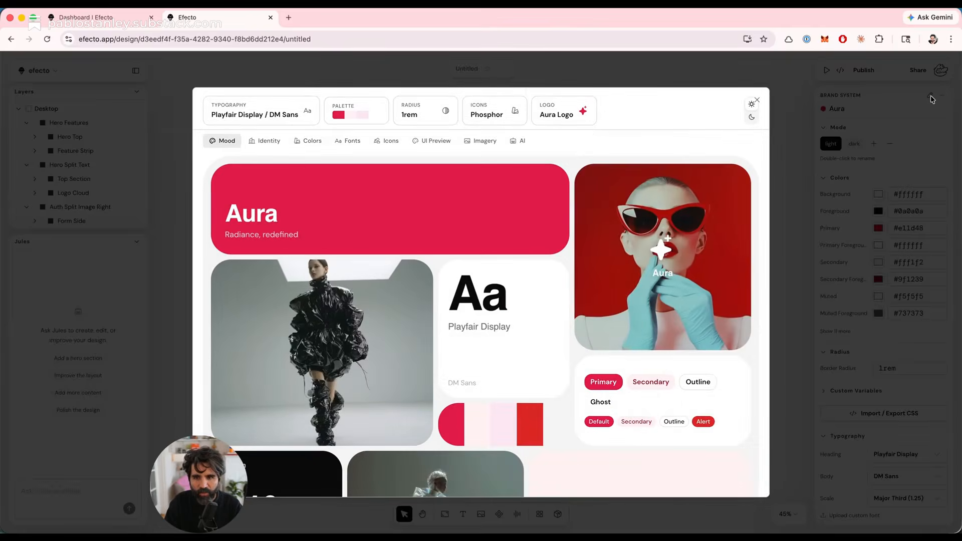
scroll(529, 281, down, 5)
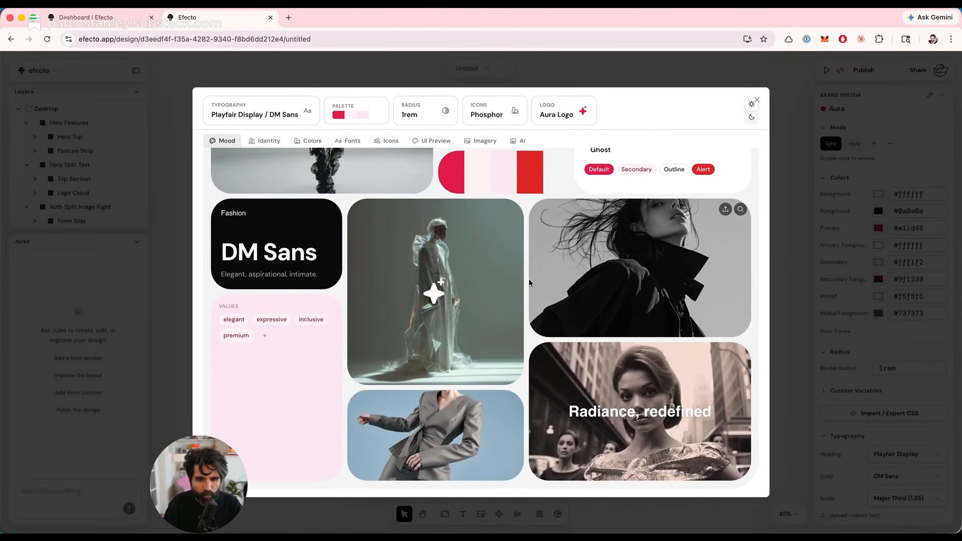
scroll(528, 279, up, 5)
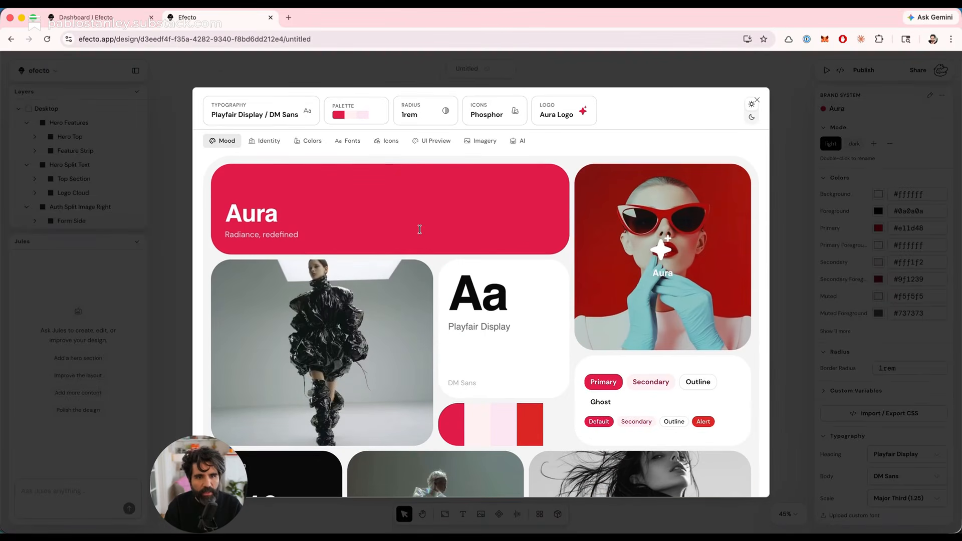
click(270, 142)
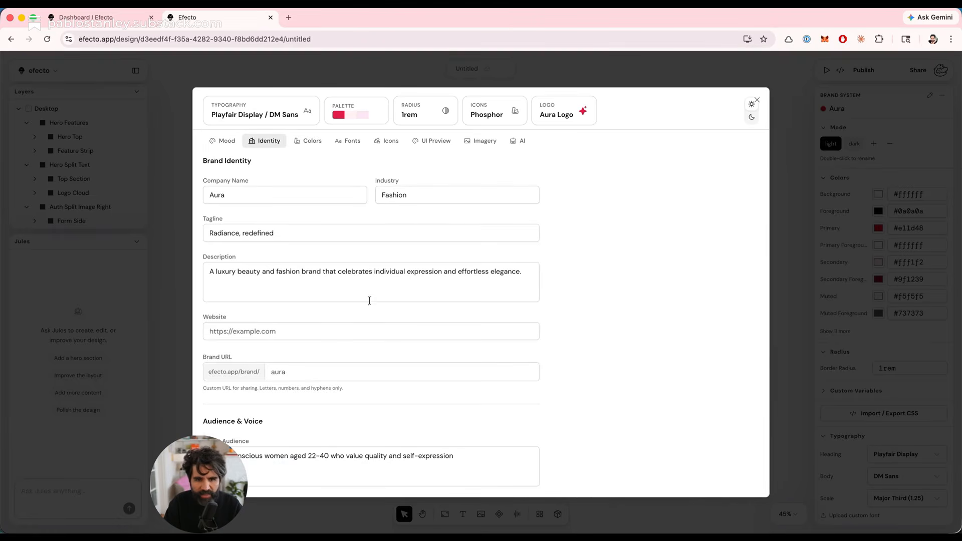
scroll(370, 301, down, 5)
scroll(346, 350, up, 5)
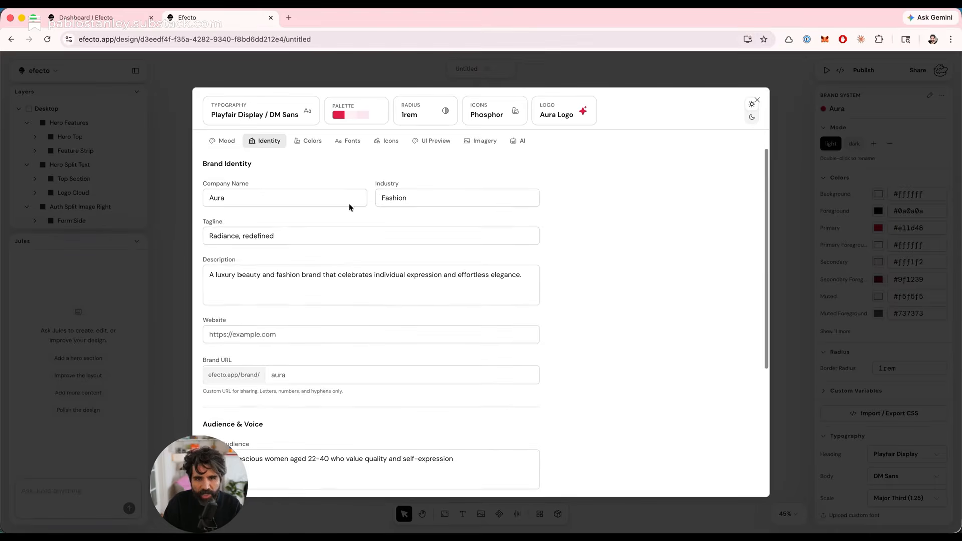
click(371, 116)
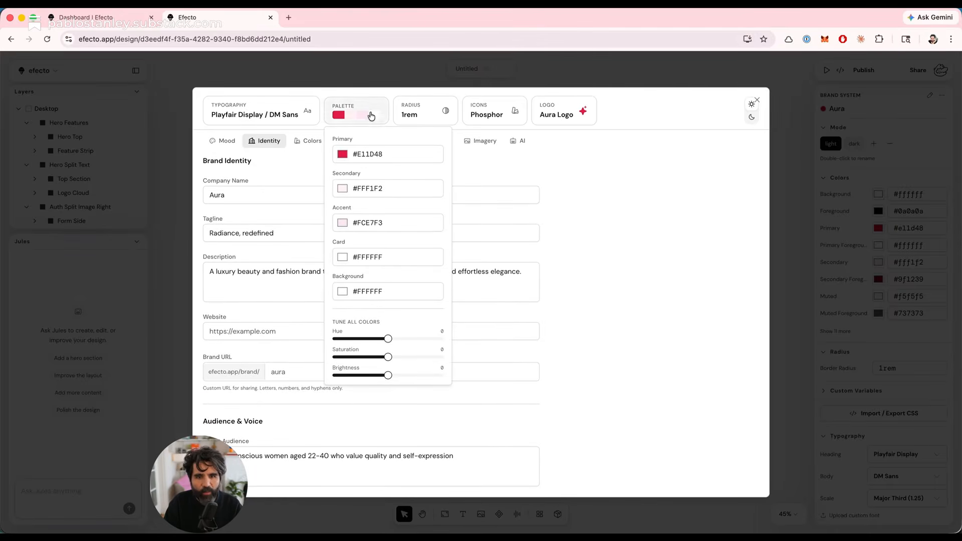
click(423, 116)
click(273, 114)
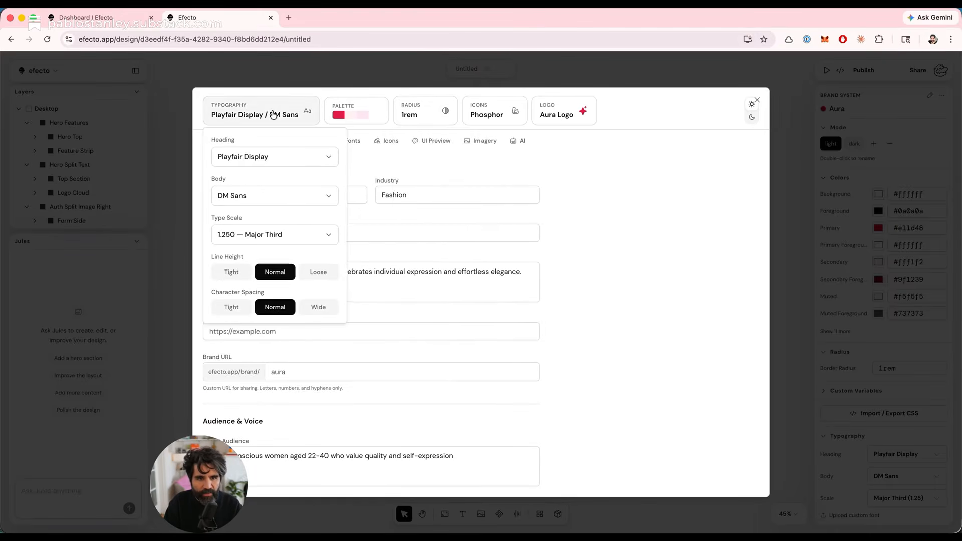
click(222, 142)
click(222, 141)
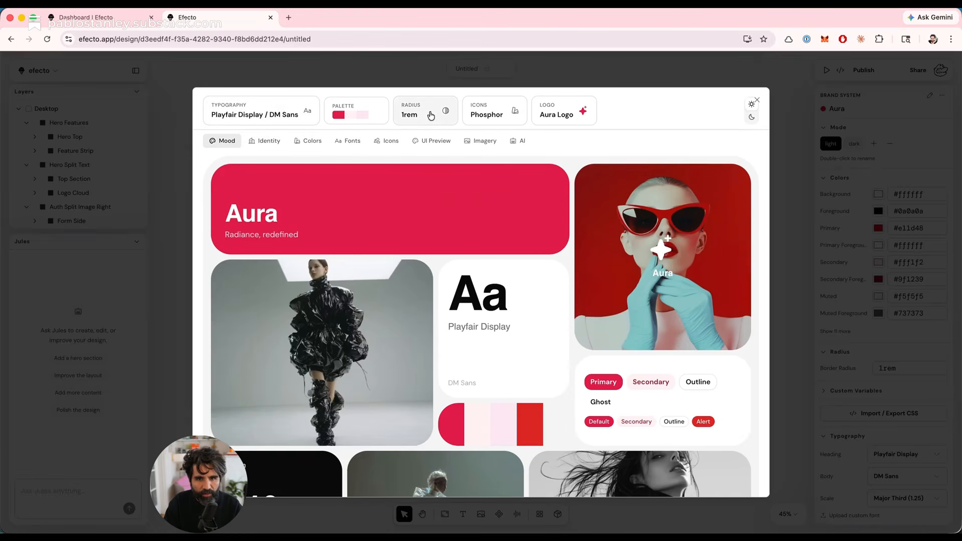
Try different corner radius styles for the Aura brand, set it to Balanced, and check the available icon sets
click(431, 116)
click(430, 178)
click(430, 160)
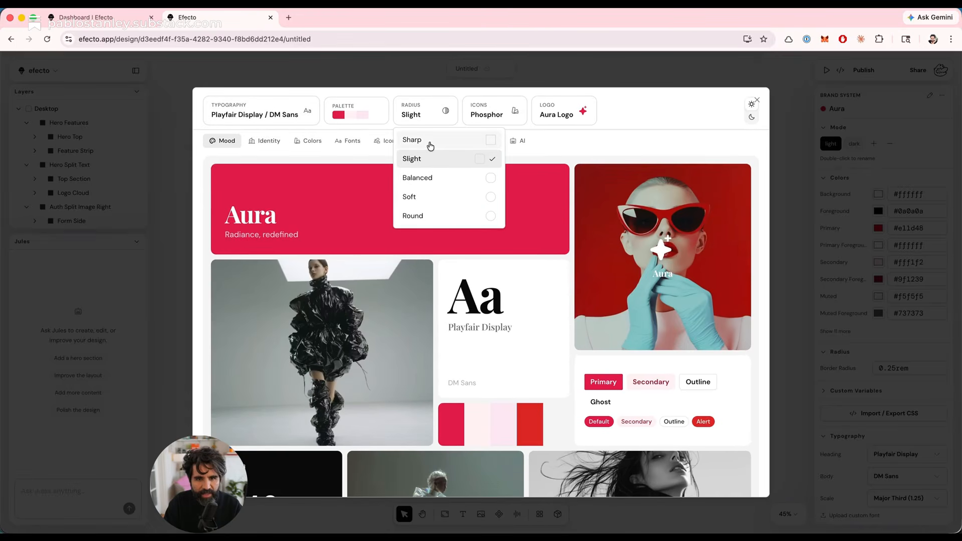
click(430, 143)
click(438, 179)
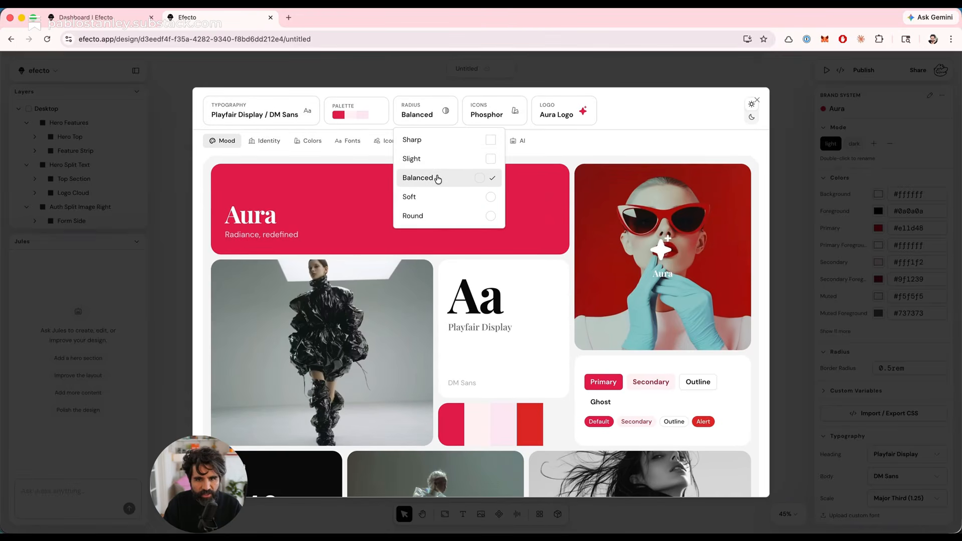
click(489, 113)
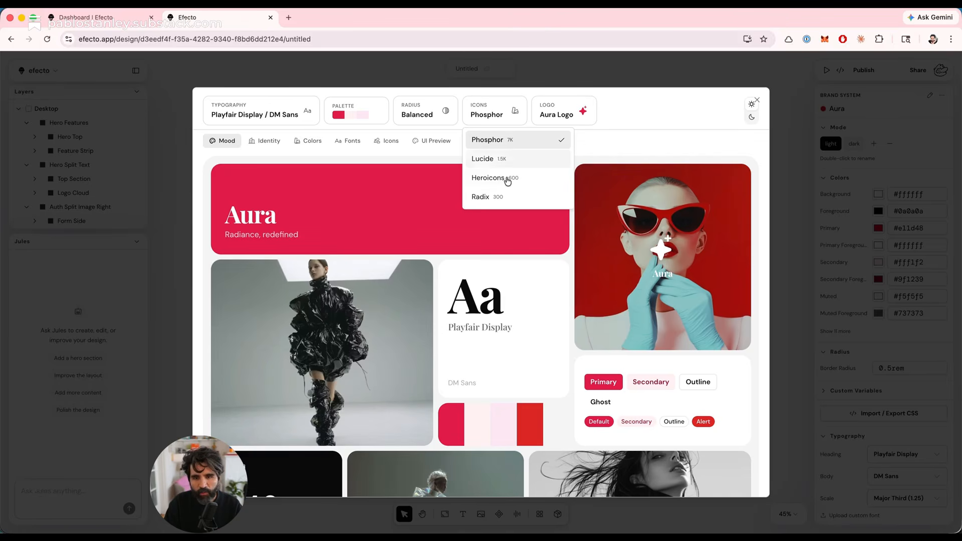
click(506, 118)
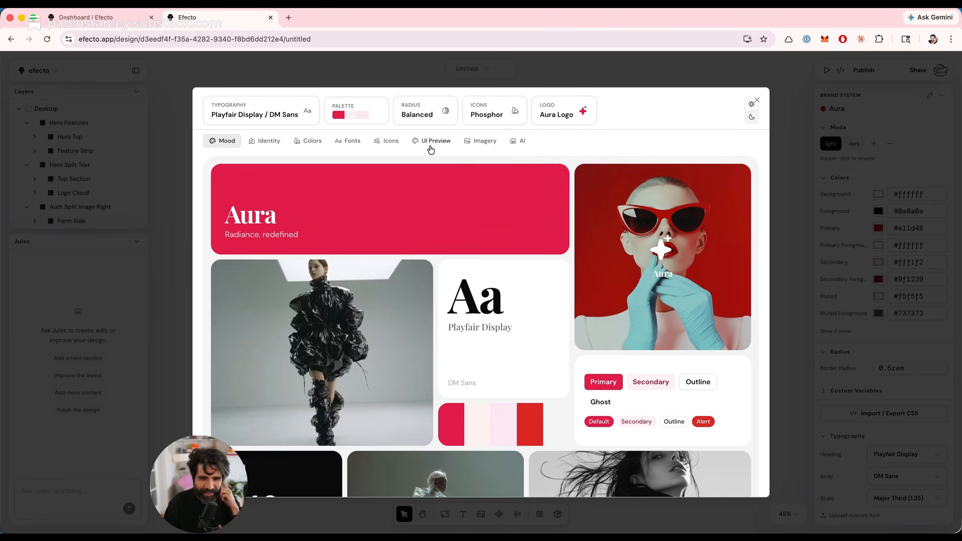
Review the Aura brand's UI preview of sample components and switch on the sample Marketing emails setting
click(430, 146)
scroll(509, 206, down, 10)
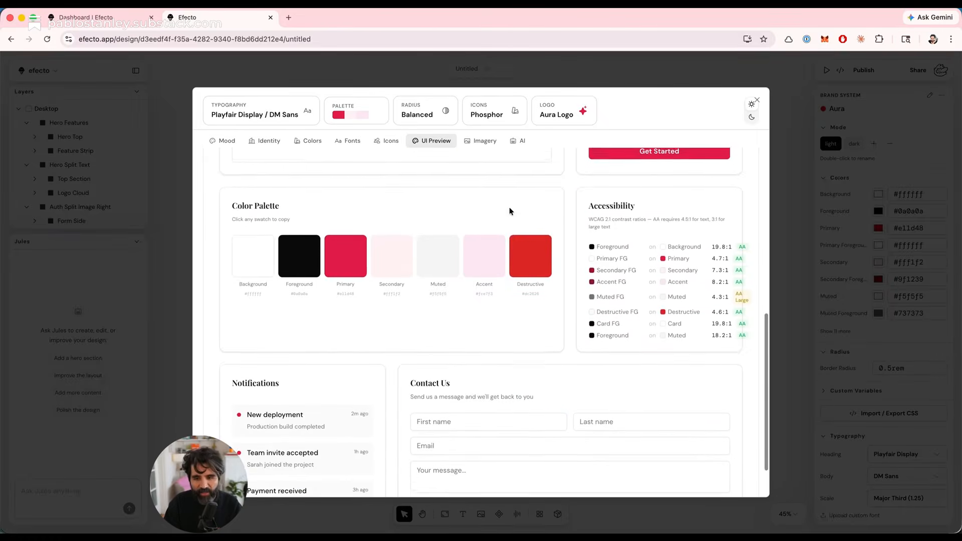
scroll(511, 211, up, 10)
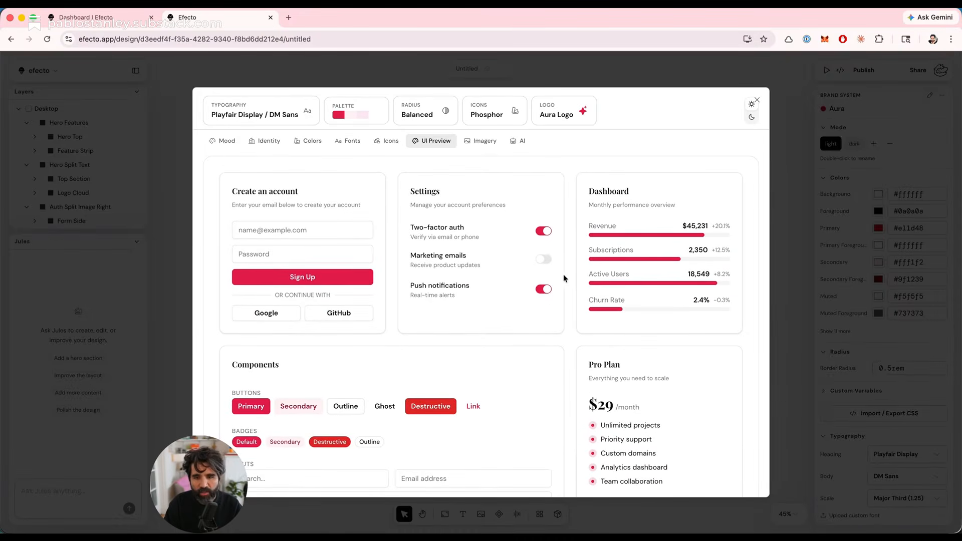
click(544, 232)
click(544, 260)
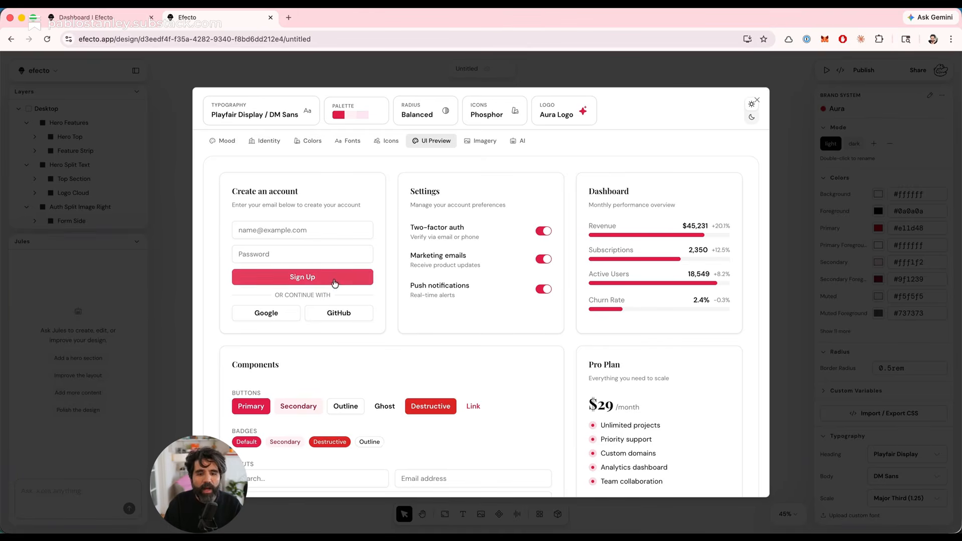
Fill in the e-mail and password fields of the sample sign-up form and switch off the sample Two-factor auth setting
click(317, 230)
click(320, 259)
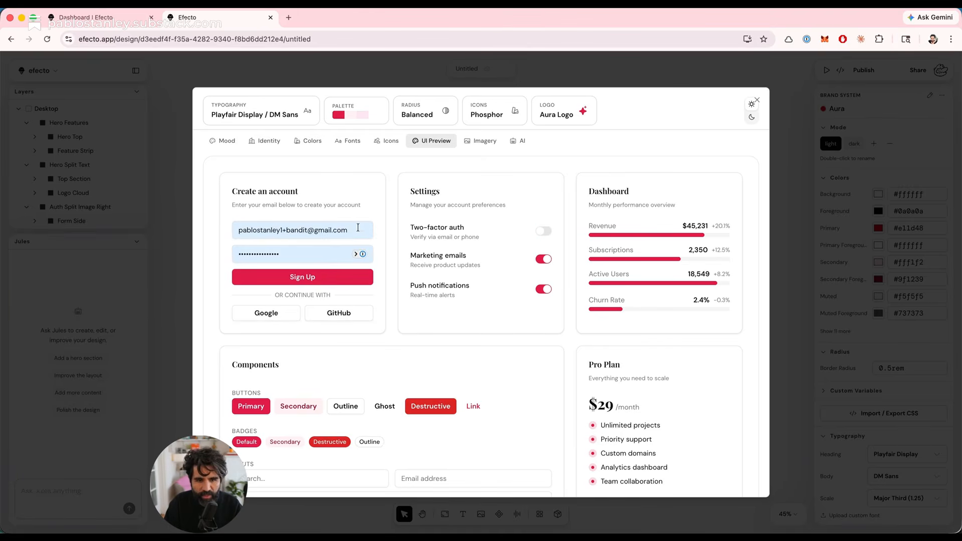
Generate AI brand guidelines from the Aura brand data and read through the generated text
click(520, 141)
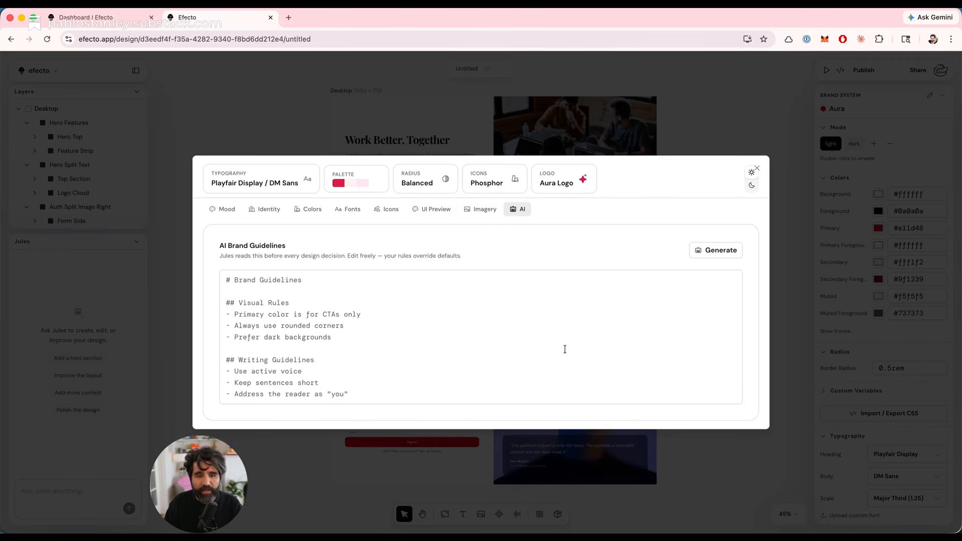
click(718, 254)
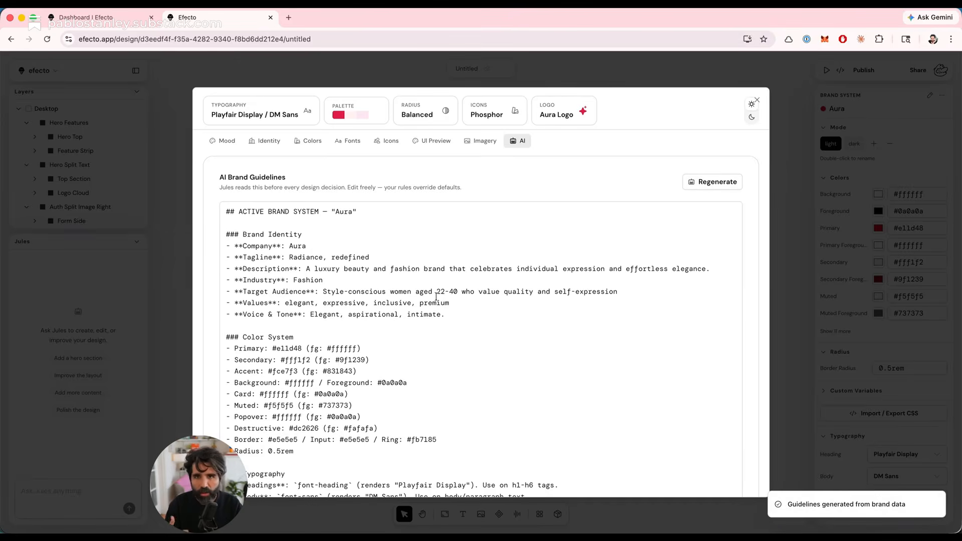
scroll(351, 288, down, 15)
scroll(426, 281, up, 15)
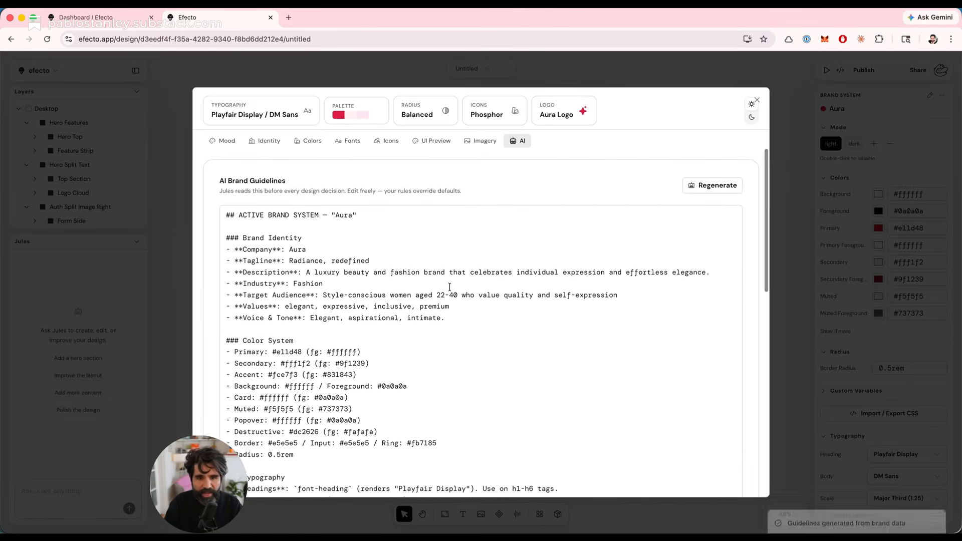
Examine the Aura brand's imagery collection from the first image to the last
click(481, 141)
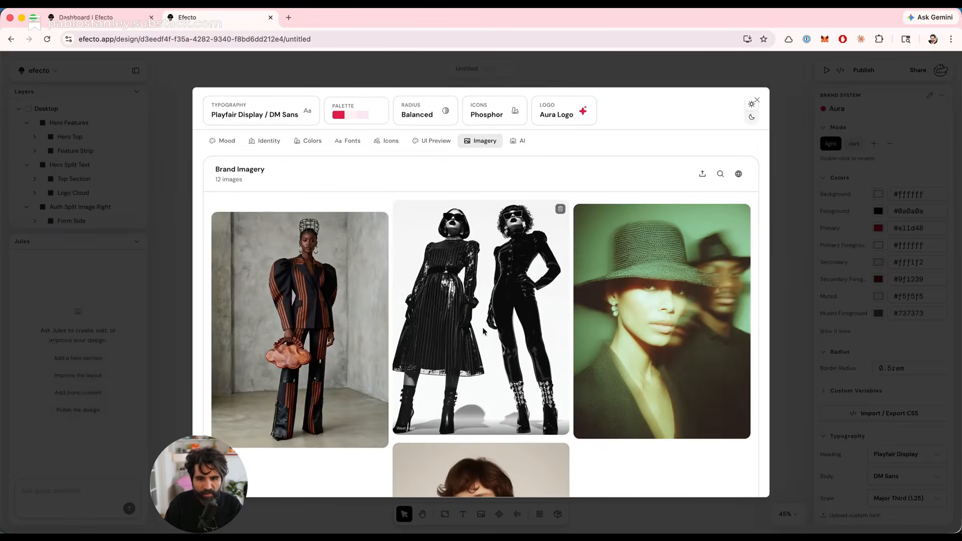
scroll(476, 323, down, 5)
scroll(471, 321, up, 10)
scroll(477, 316, down, 1)
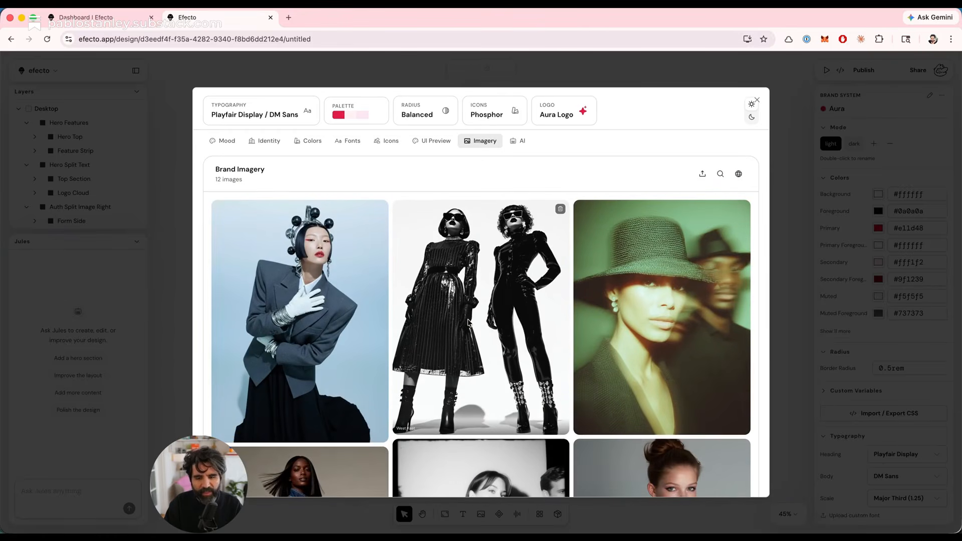
scroll(493, 299, down, 5)
scroll(492, 297, down, 5)
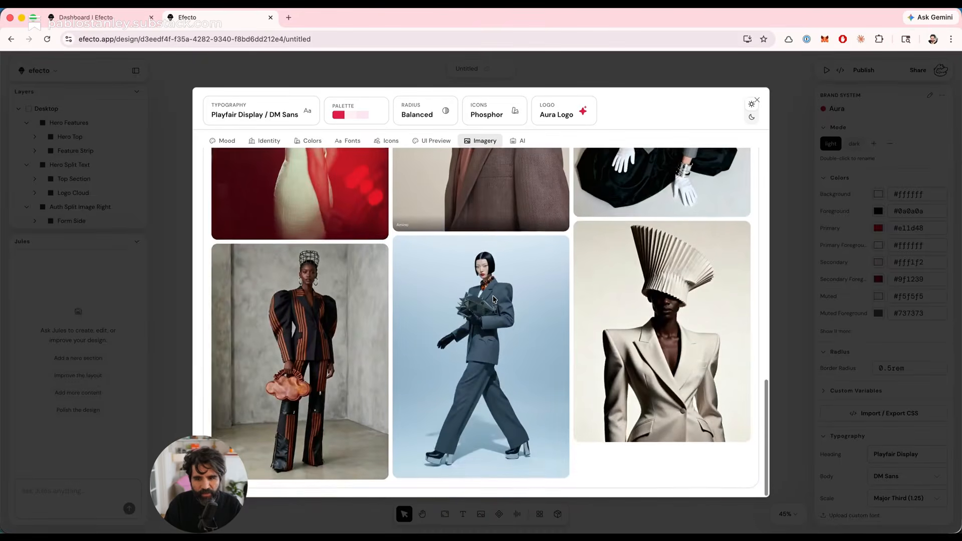
scroll(702, 211, up, 12)
Browse the image search library by photo and illustration type and by landscape and portrait format, without adding any image
click(722, 177)
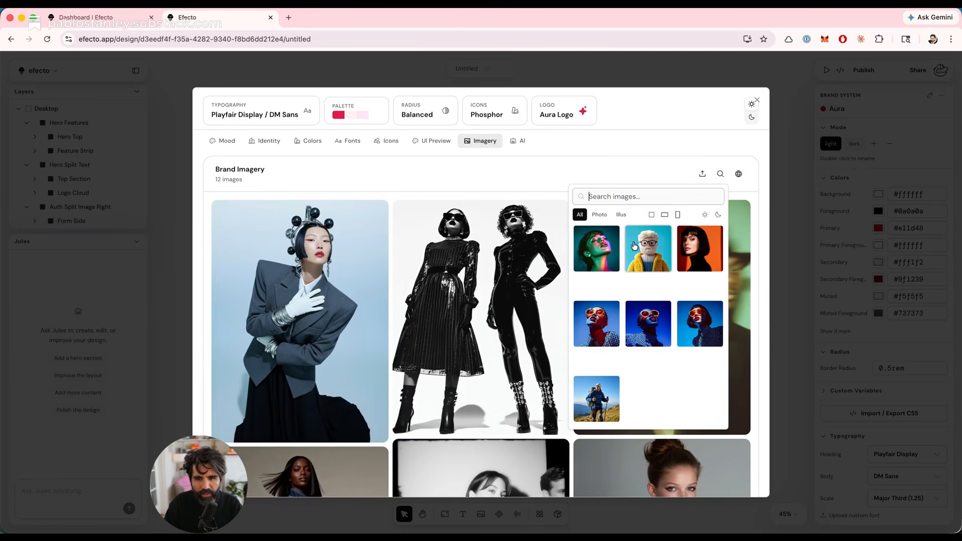
click(607, 216)
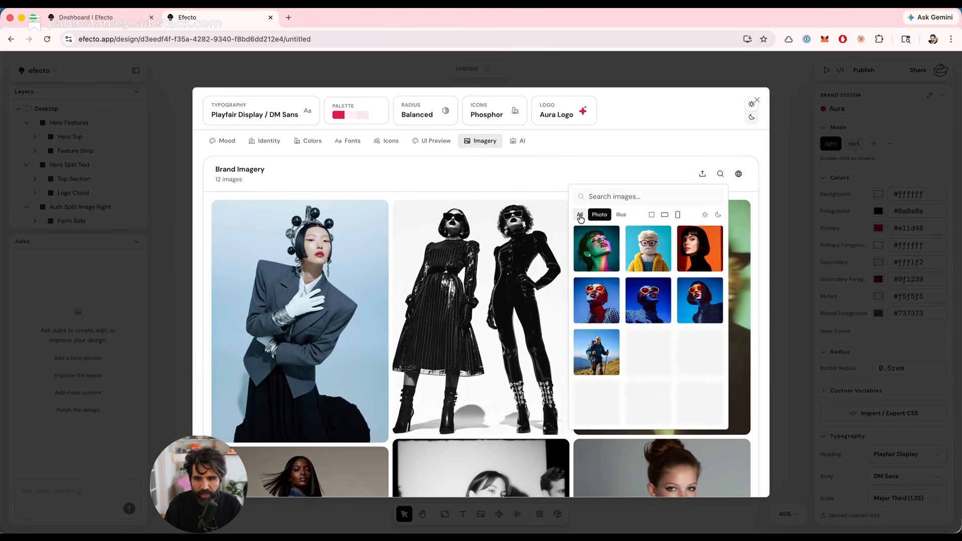
click(664, 216)
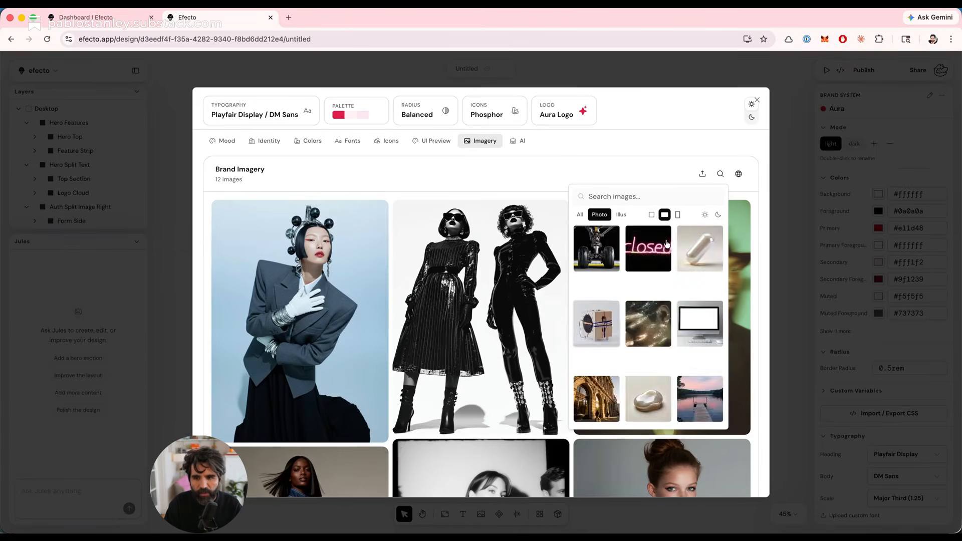
click(678, 215)
click(665, 216)
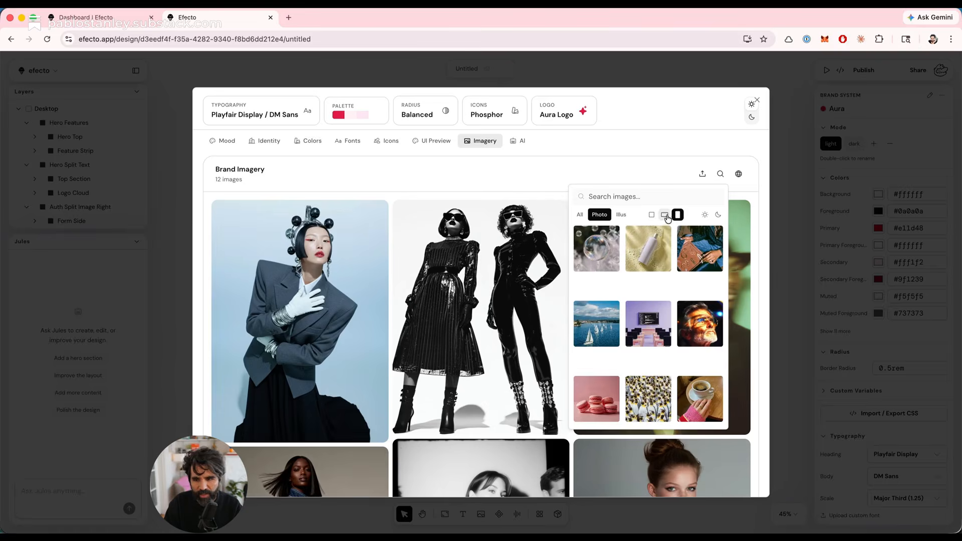
click(615, 218)
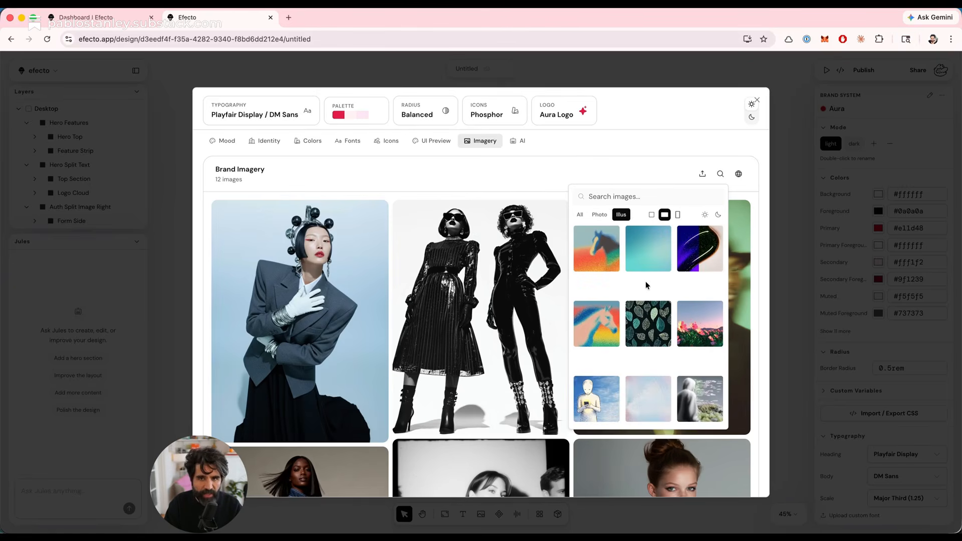
click(599, 214)
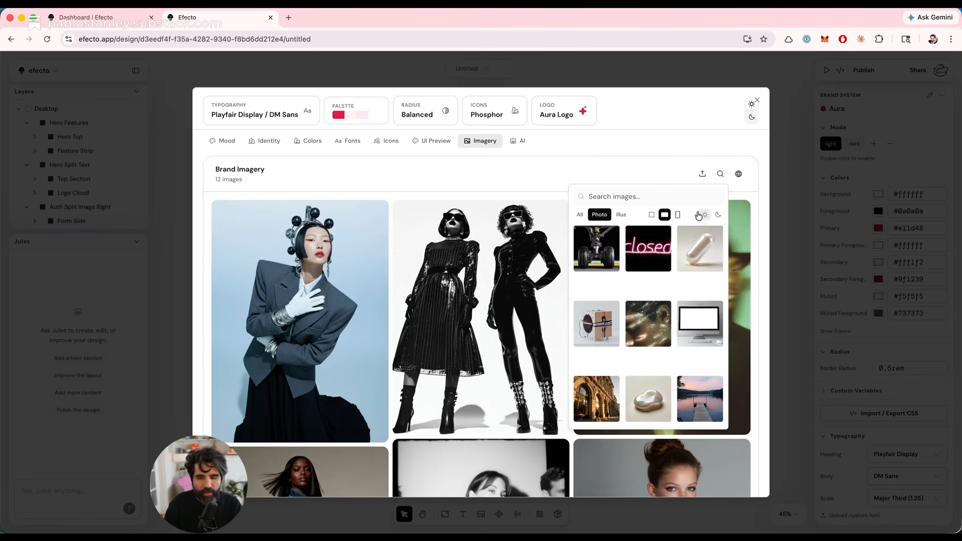
click(675, 149)
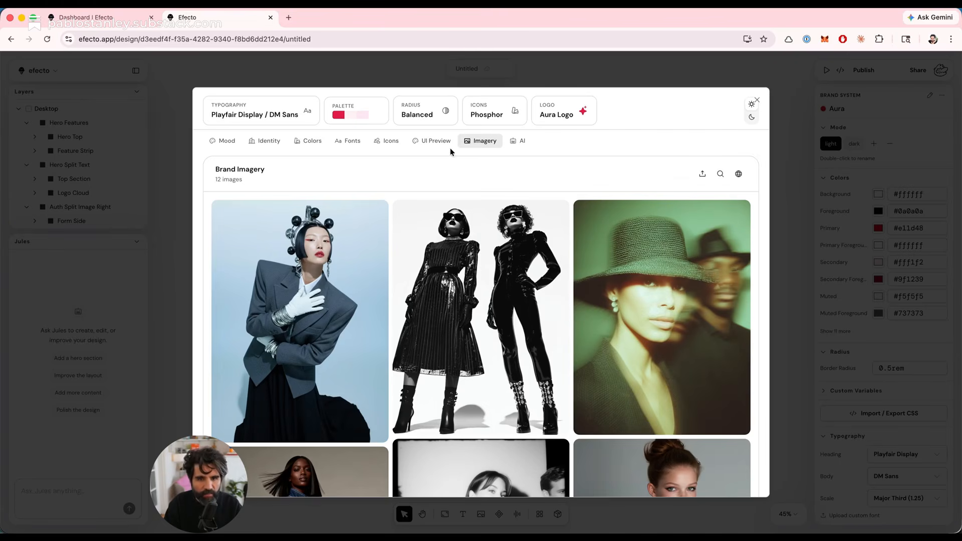
Review the Aura brand's heading typeface and type scale, and close the brand editor
click(352, 144)
scroll(445, 307, down, 1)
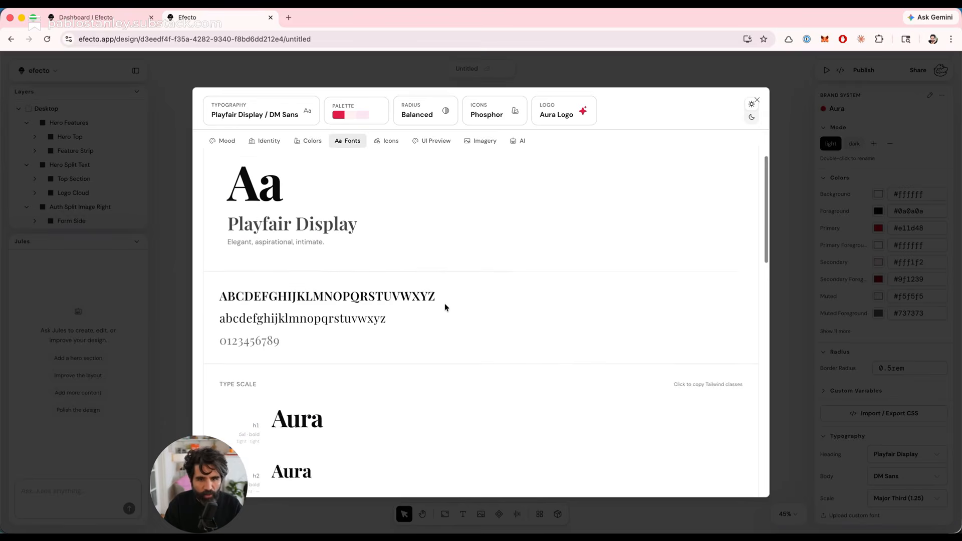
scroll(445, 307, up, 1)
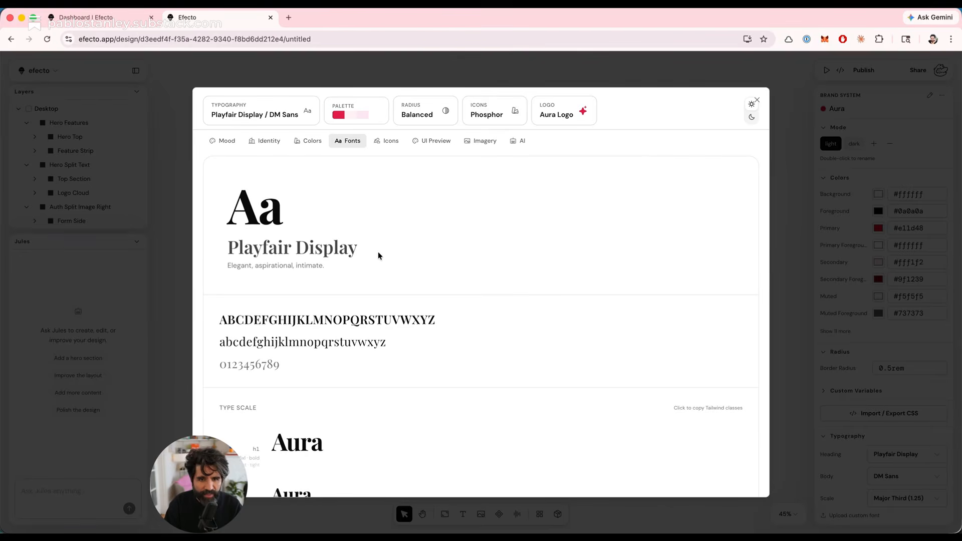
scroll(379, 255, down, 5)
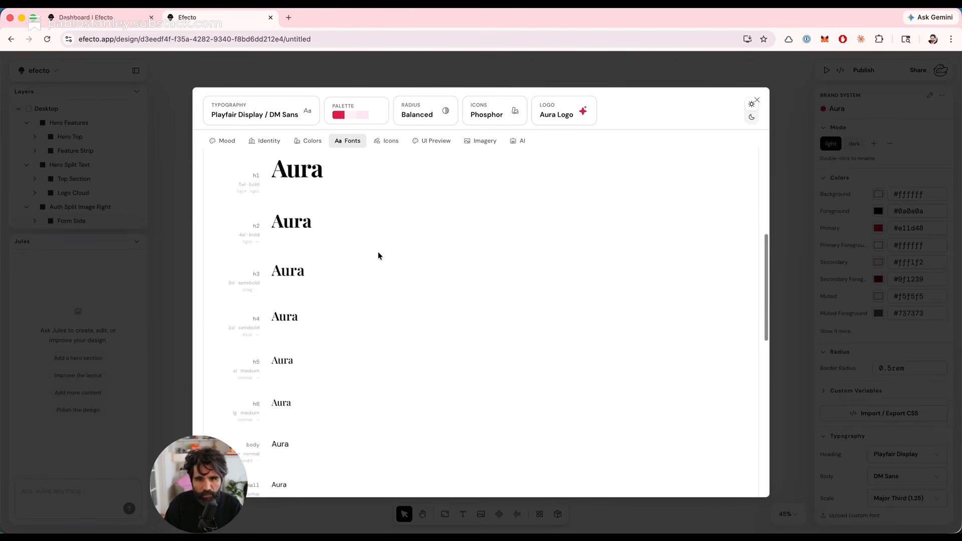
scroll(378, 252, up, 5)
click(756, 99)
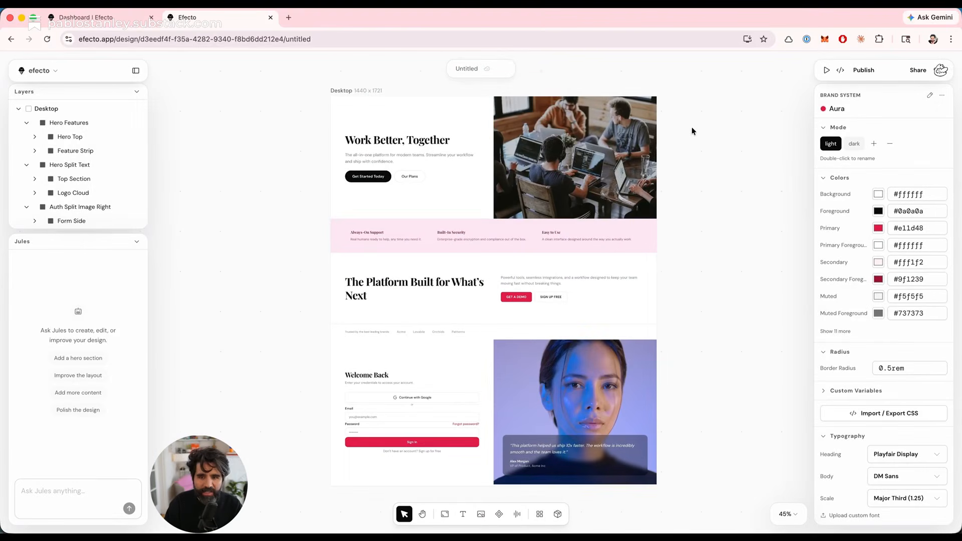
Preview the page in the Aura brand's dark mode and switch it back to light mode
click(854, 145)
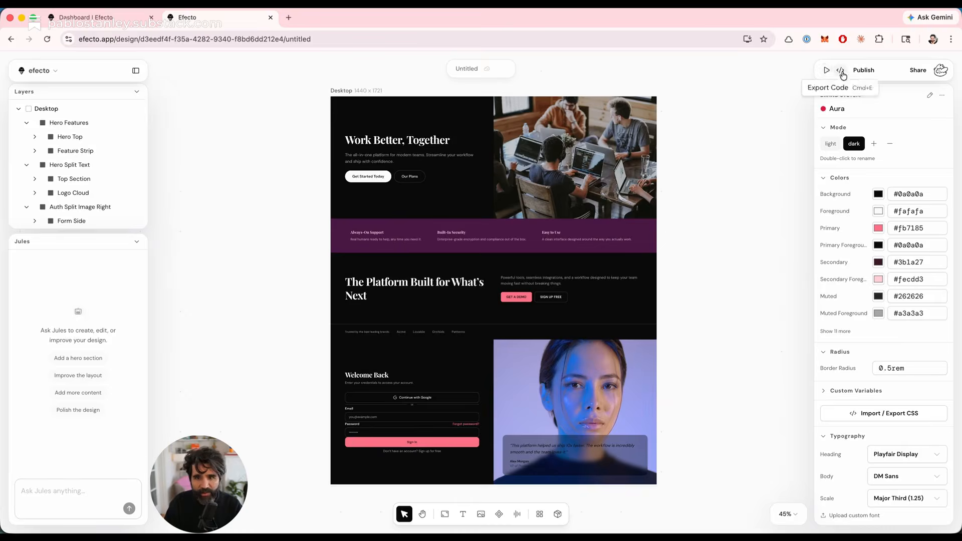
click(840, 70)
click(693, 107)
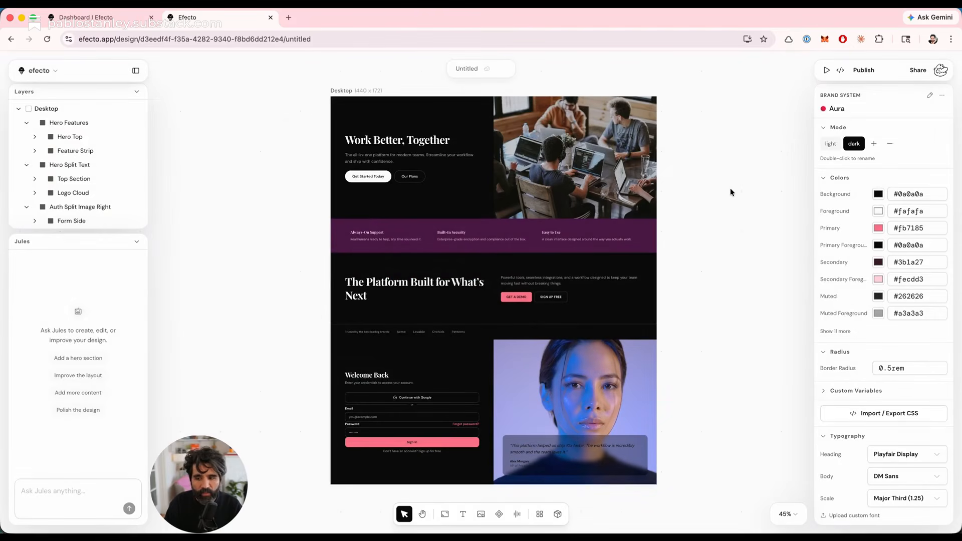
scroll(904, 341, down, 3)
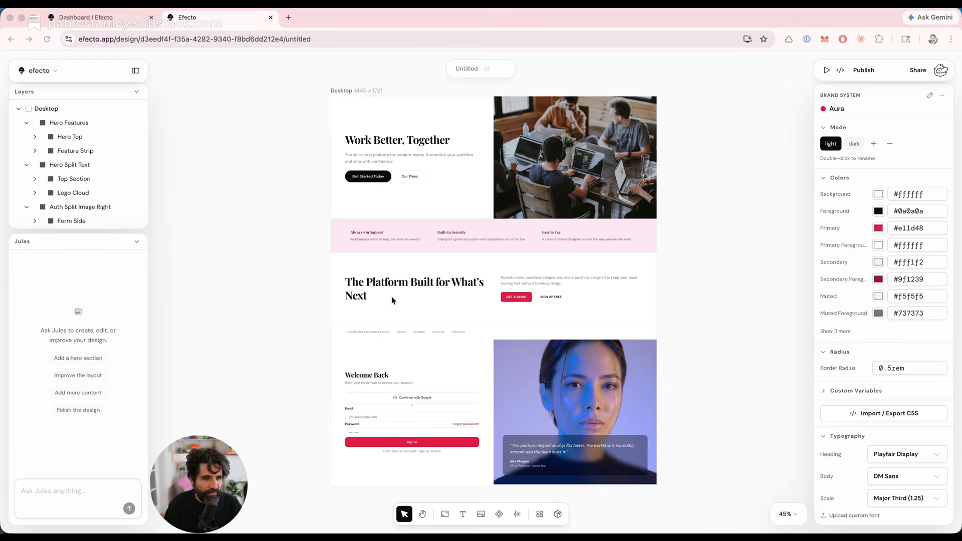
Enlarge the layer list, select the hero image and examine its style properties, collapsing the Fill settings
drag(78, 233, 78, 331)
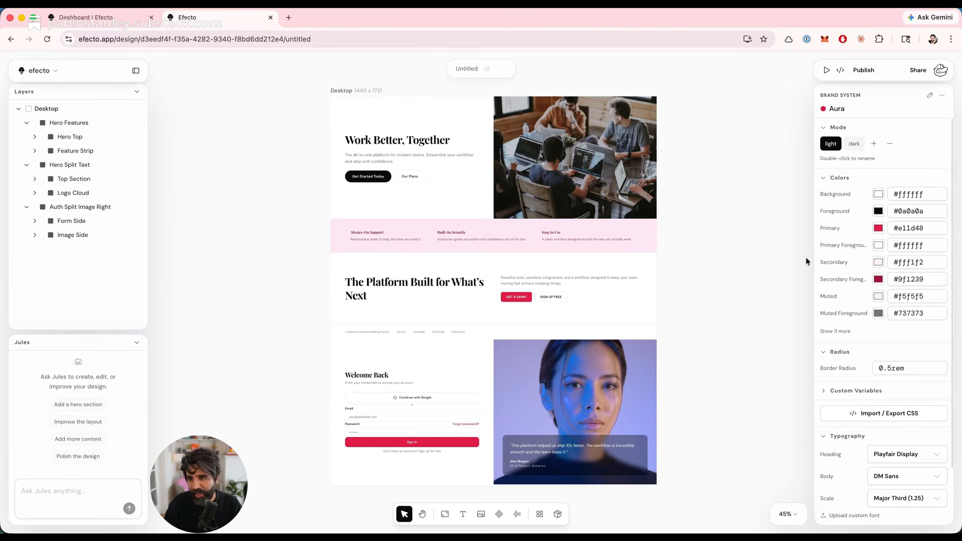
click(646, 165)
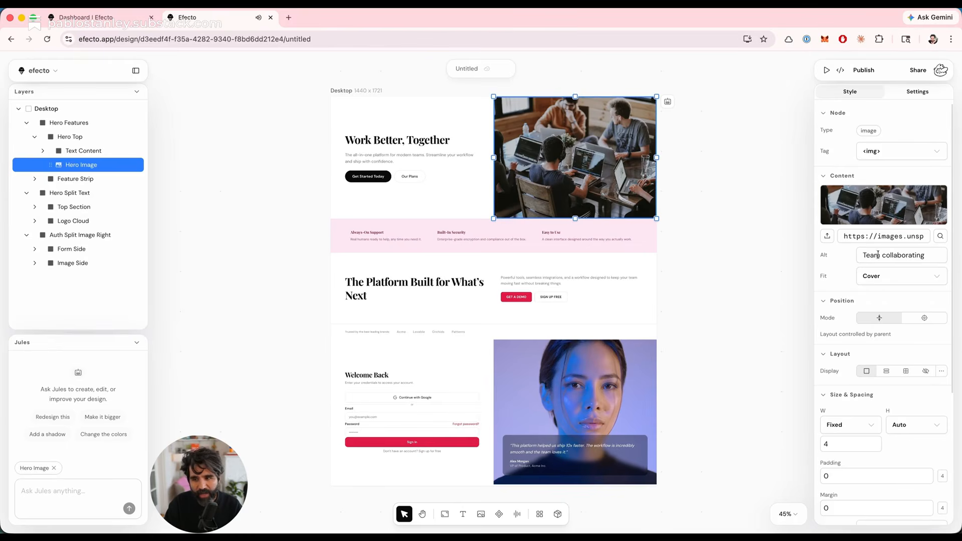
scroll(878, 255, down, 5)
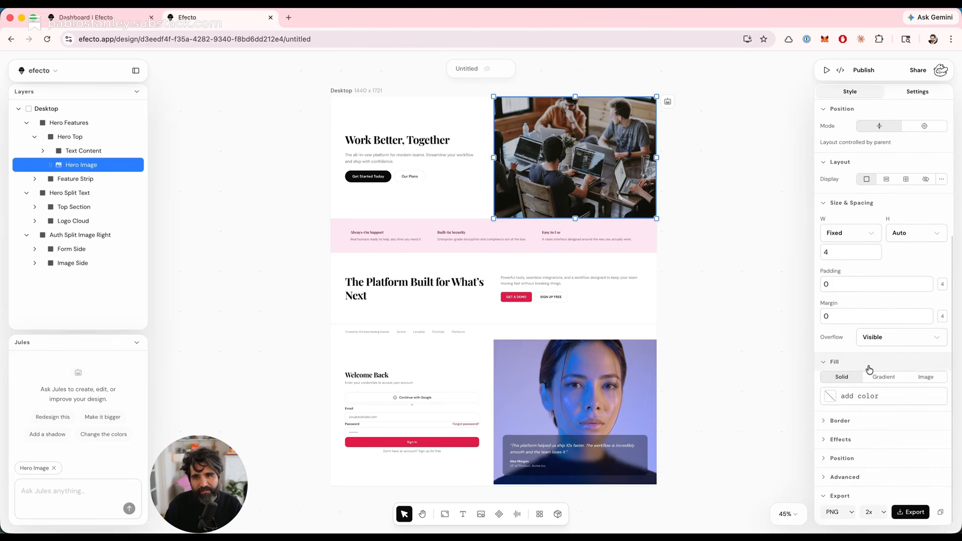
click(869, 369)
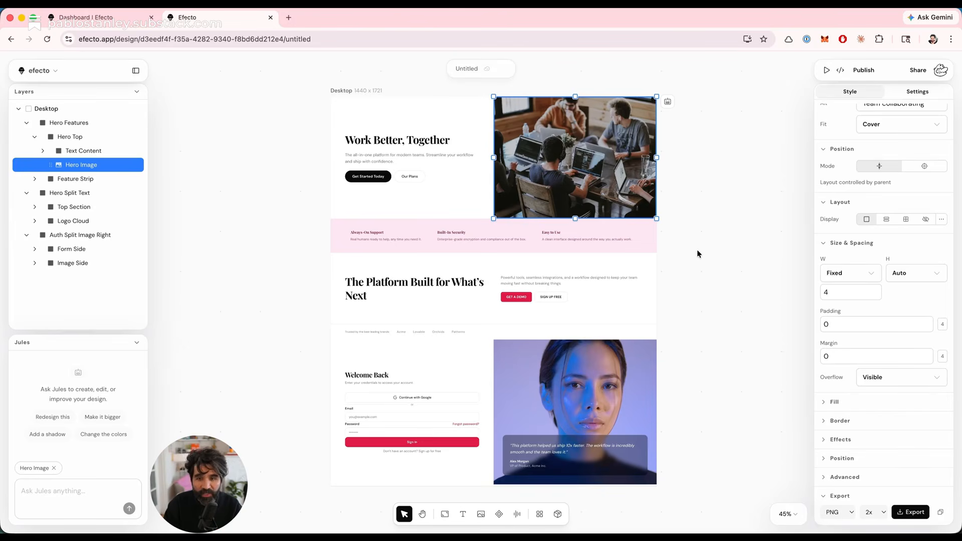
Extend the Desktop artboard downward to a height of about 2843 px to make room below the sign-in section
click(364, 92)
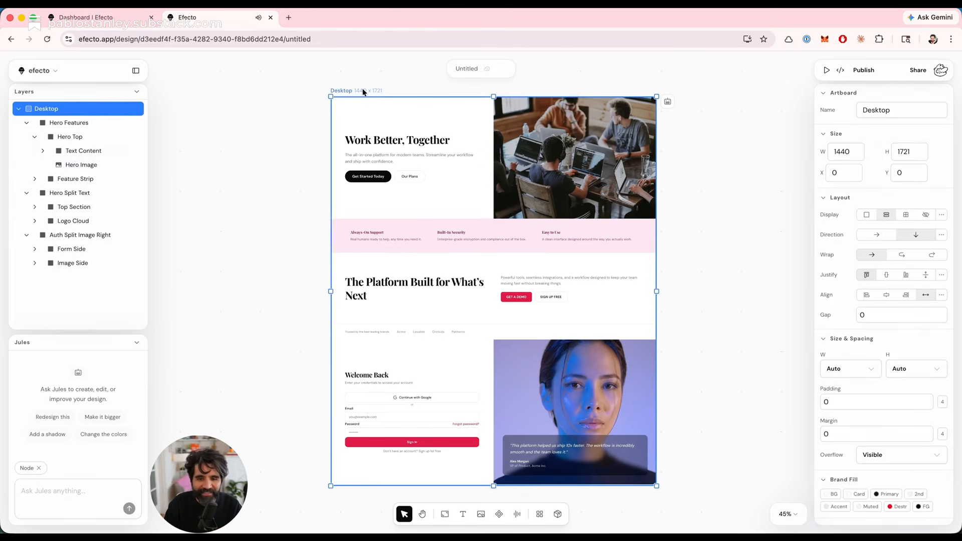
scroll(476, 285, down, 3)
scroll(476, 285, down, 2)
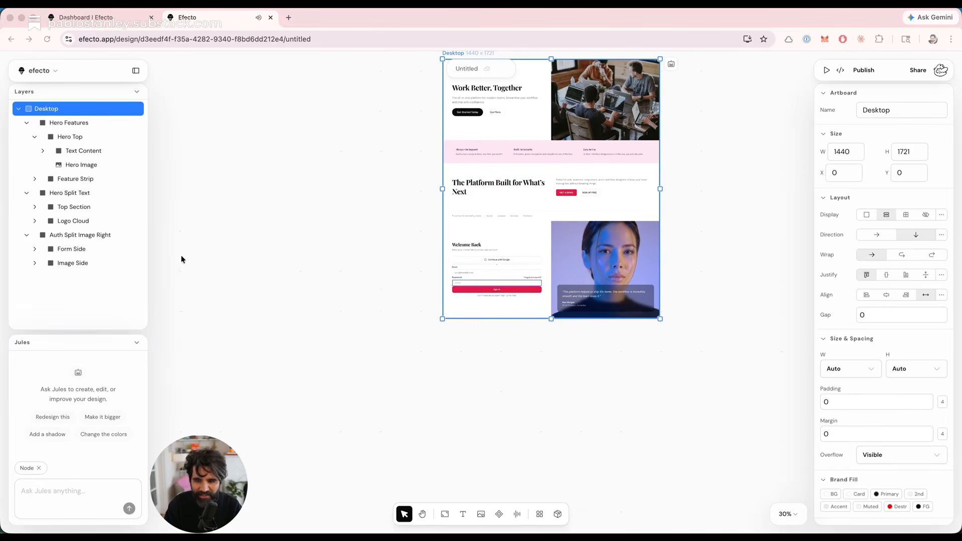
drag(552, 318, 551, 489)
scroll(648, 364, down, 2)
scroll(583, 321, up, 2)
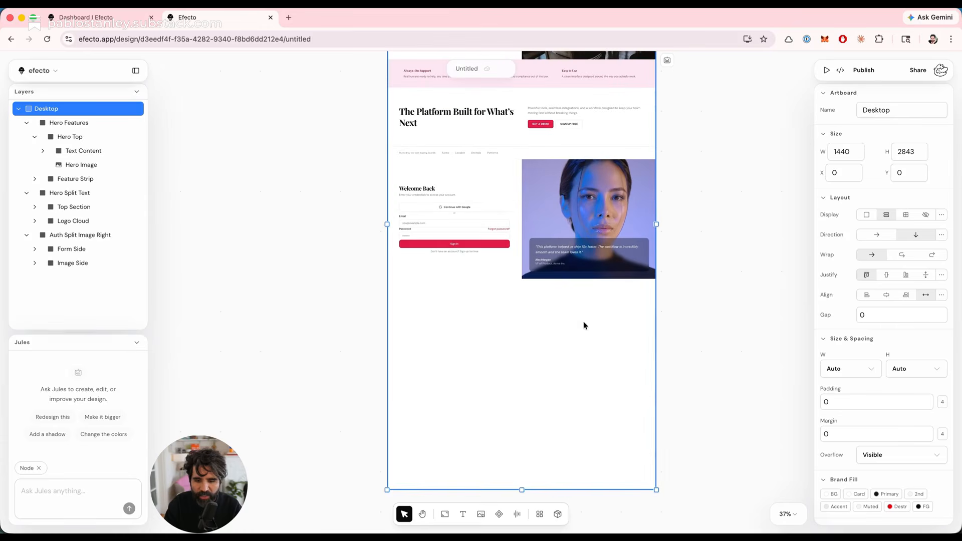
Add a full-width shader below the sign-in section and stretch it to about 850 px tall
click(517, 514)
click(530, 358)
drag(522, 314, 521, 435)
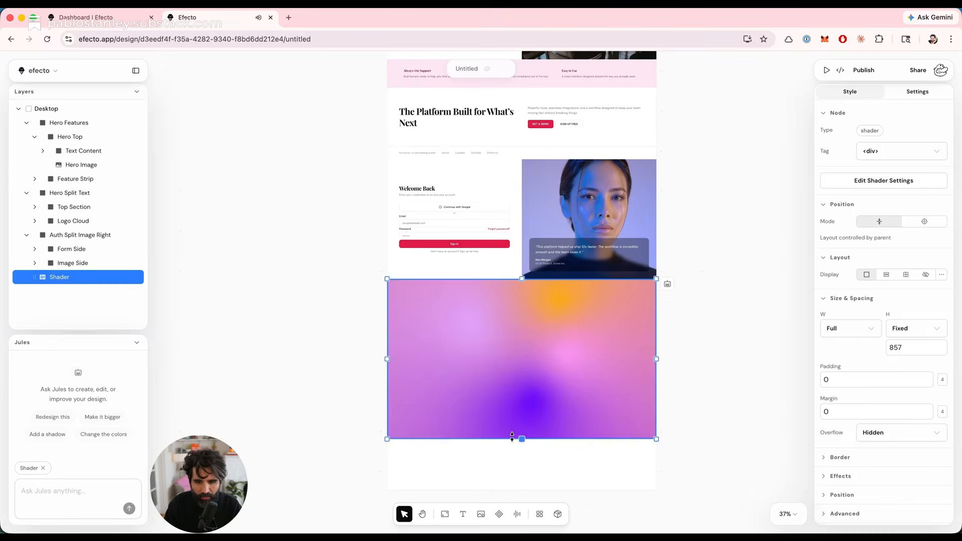
Open the shader's settings and try the Dot Grid, Pulsar, Voronoi and Abyss shader types
click(917, 93)
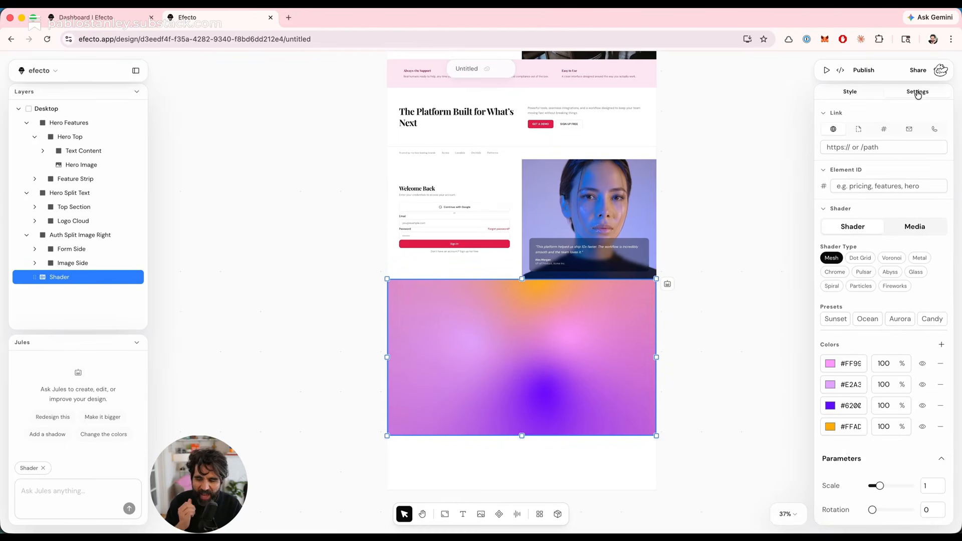
click(859, 258)
click(863, 271)
scroll(614, 386, up, 5)
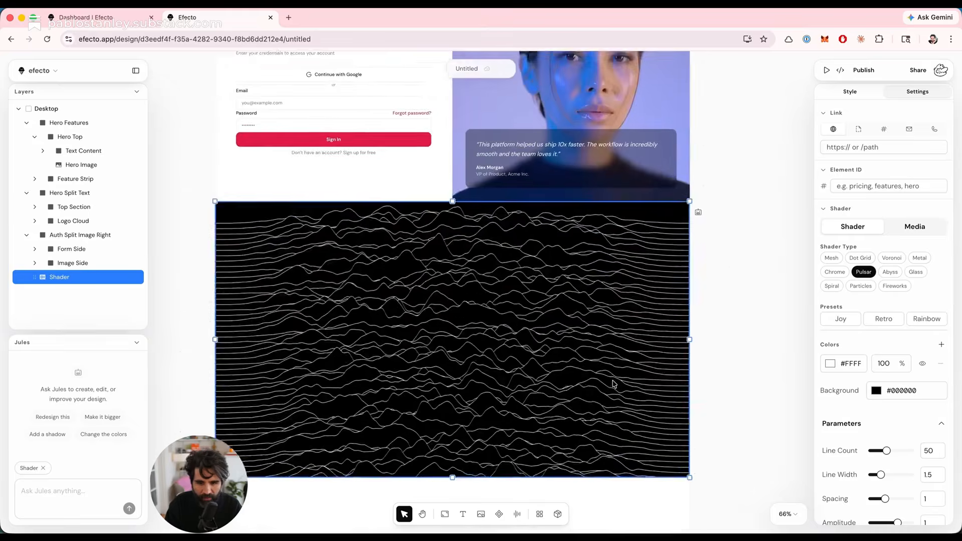
scroll(613, 386, left, 2)
click(860, 258)
click(892, 258)
click(894, 275)
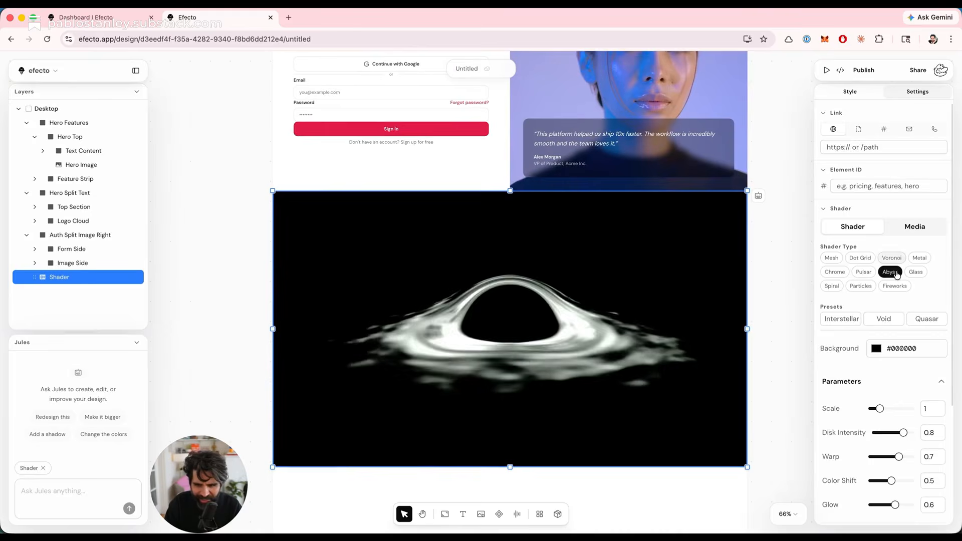
Try the Particles, Pulsar, Fireworks, Glass and Abyss types on the shader, and set it to Dot Grid
click(865, 286)
click(865, 275)
click(895, 287)
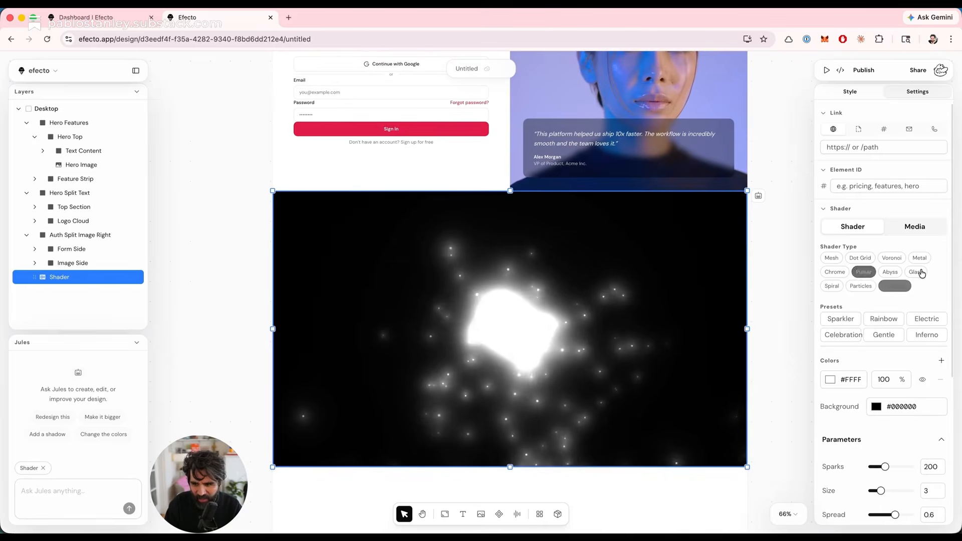
click(915, 271)
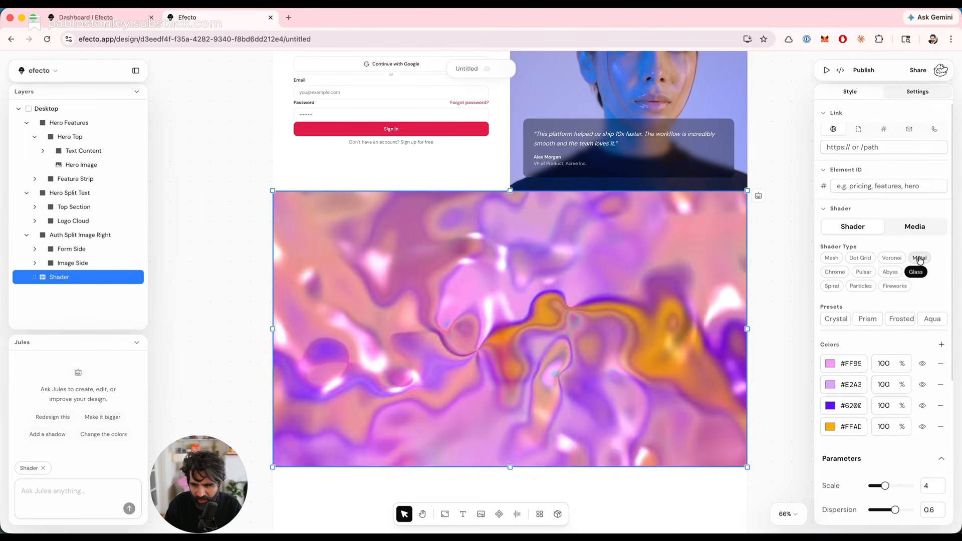
click(890, 273)
click(866, 260)
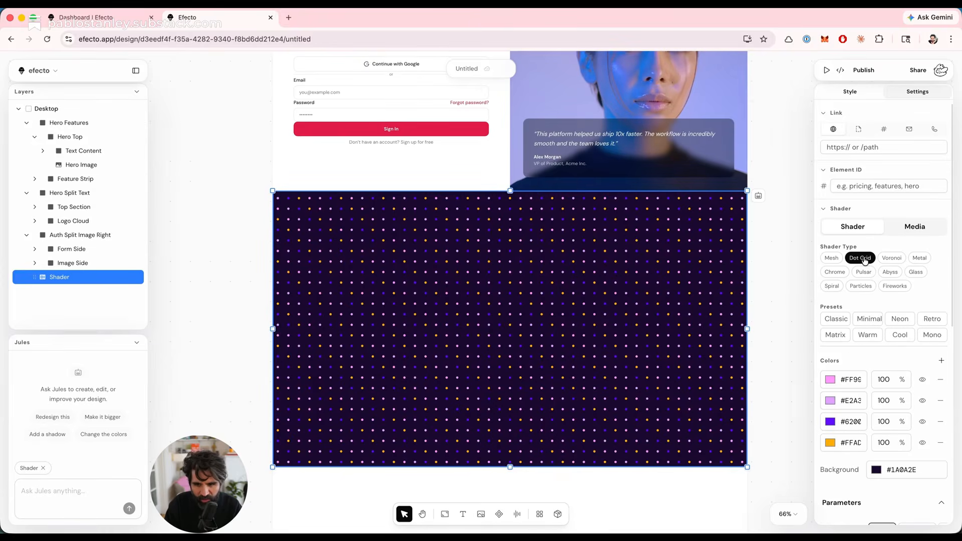
Try the Minimal, Neon and Cool presets on the Dot Grid shader below the sign-in section
scroll(864, 372, down, 1)
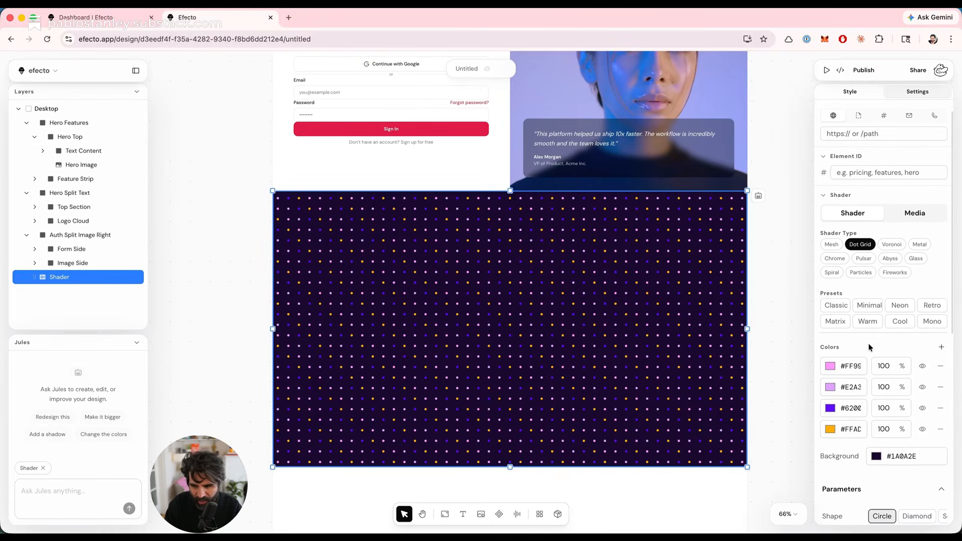
scroll(869, 348, down, 1)
click(869, 304)
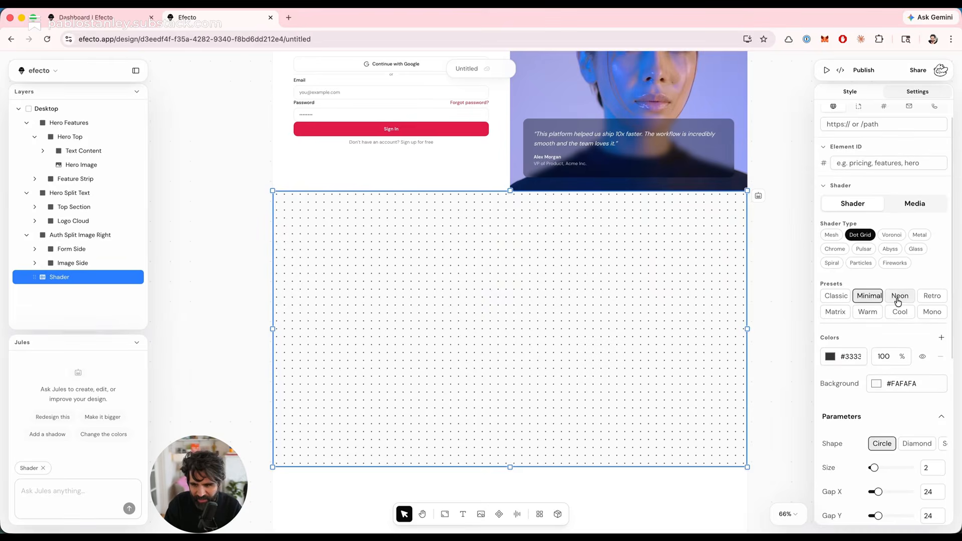
click(898, 301)
click(907, 314)
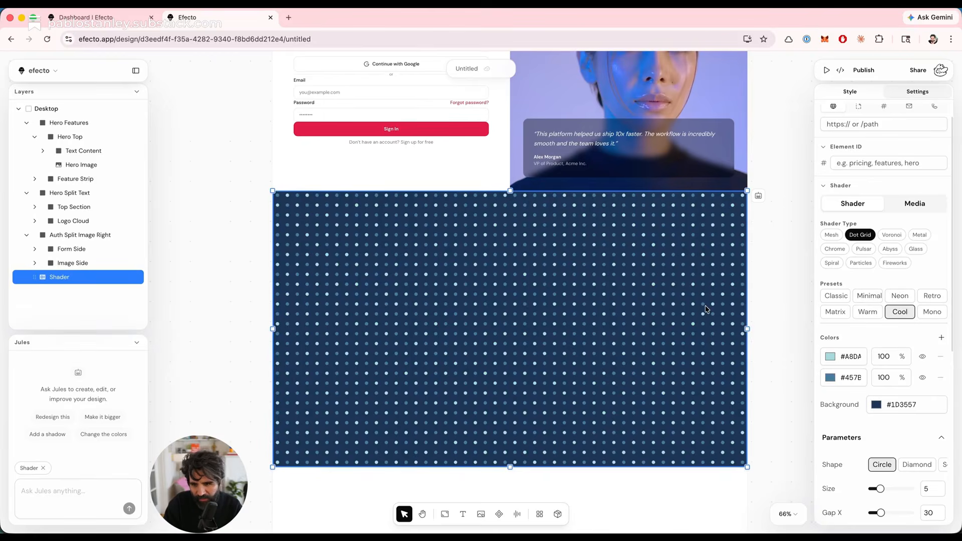
scroll(706, 310, up, 3)
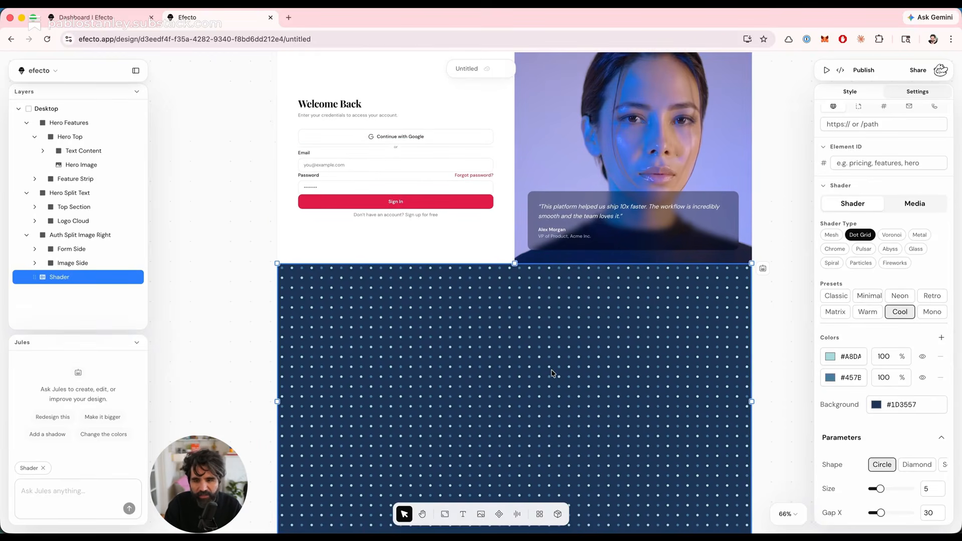
scroll(839, 392, up, 1)
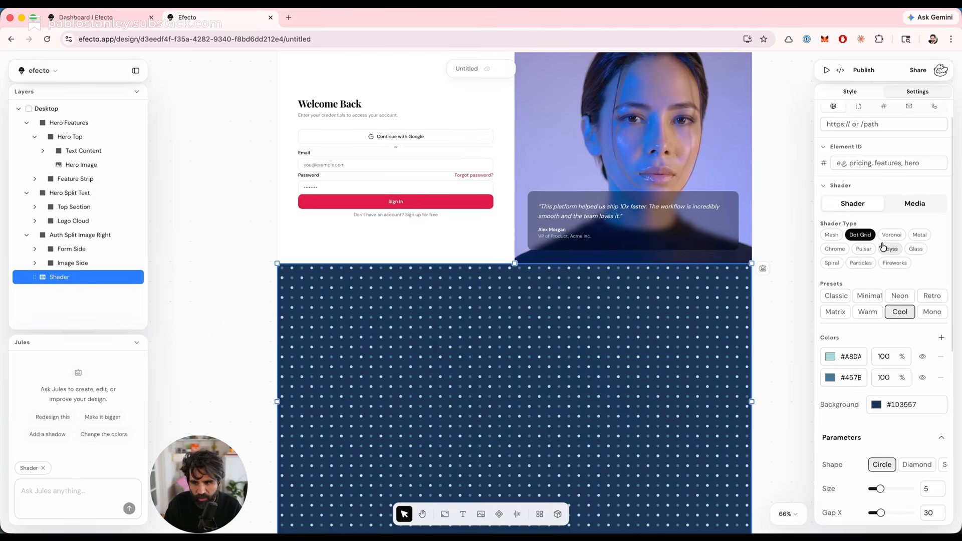
Switch the shader below the sign-in section from a generated pattern to Media, using the portrait image
click(917, 208)
scroll(675, 352, down, 4)
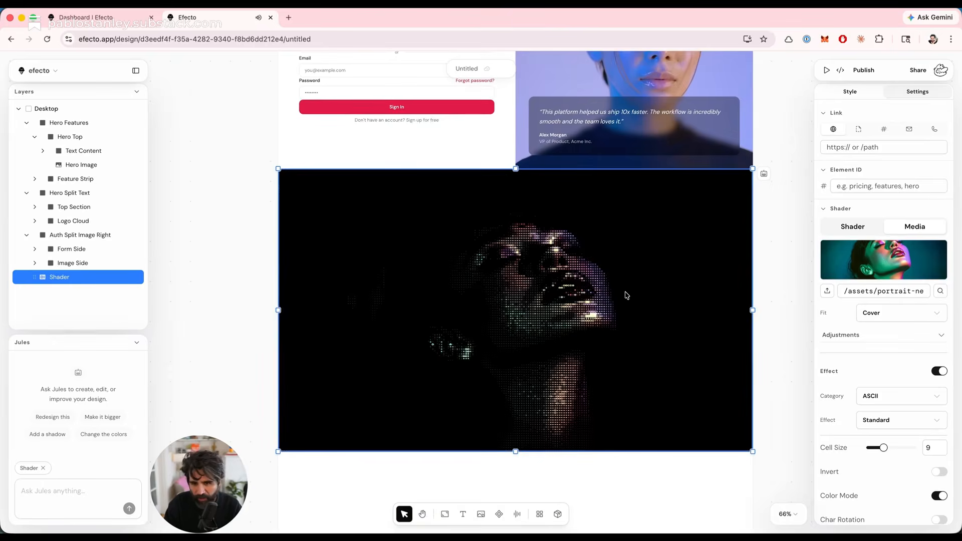
scroll(480, 280, down, 1)
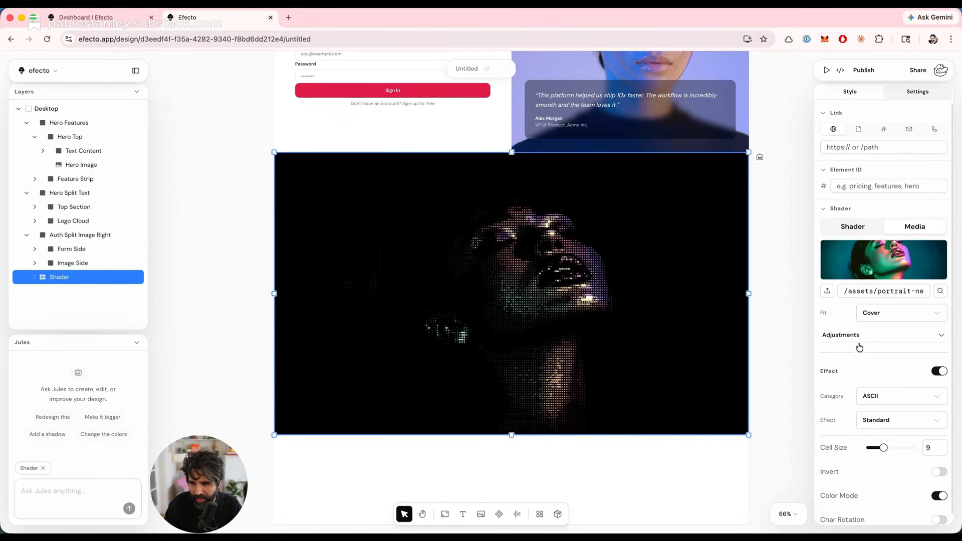
scroll(883, 326, down, 1)
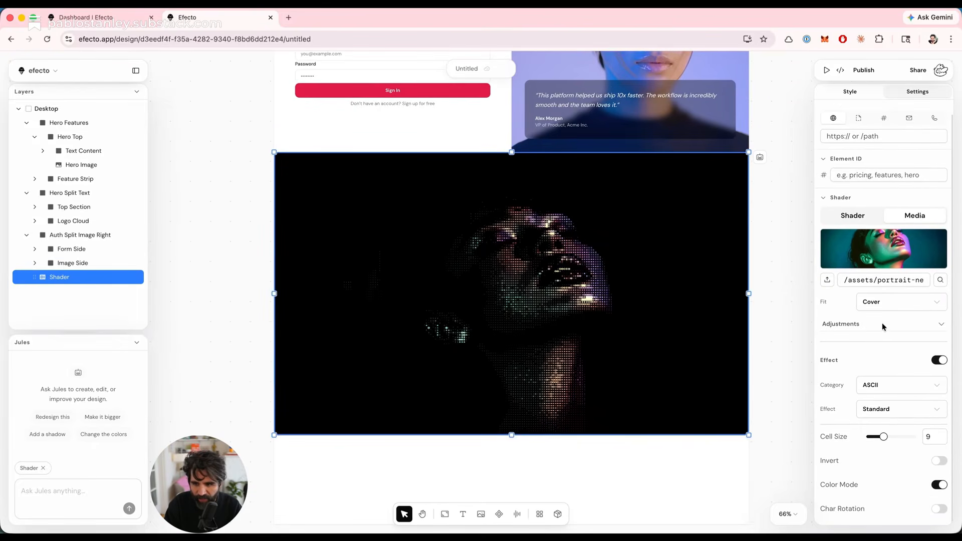
Try the Halftone effect on the shader's portrait, using the CMYK variant with a dot size of 18
click(880, 388)
click(886, 441)
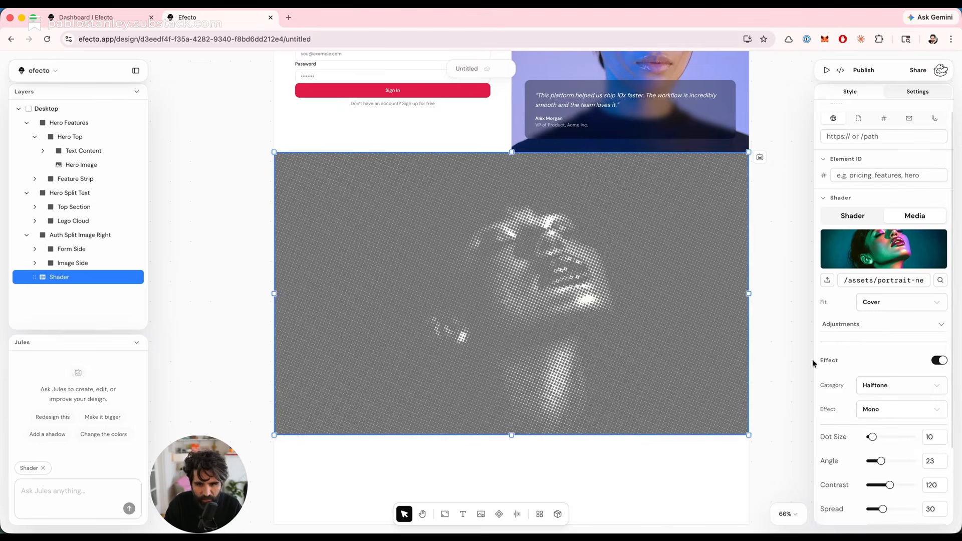
scroll(431, 308, up, 3)
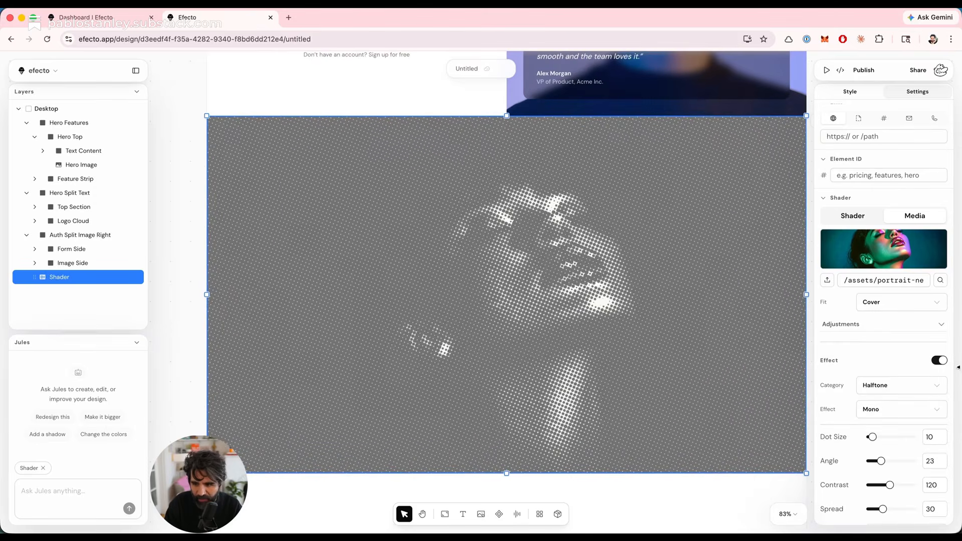
click(892, 415)
click(893, 450)
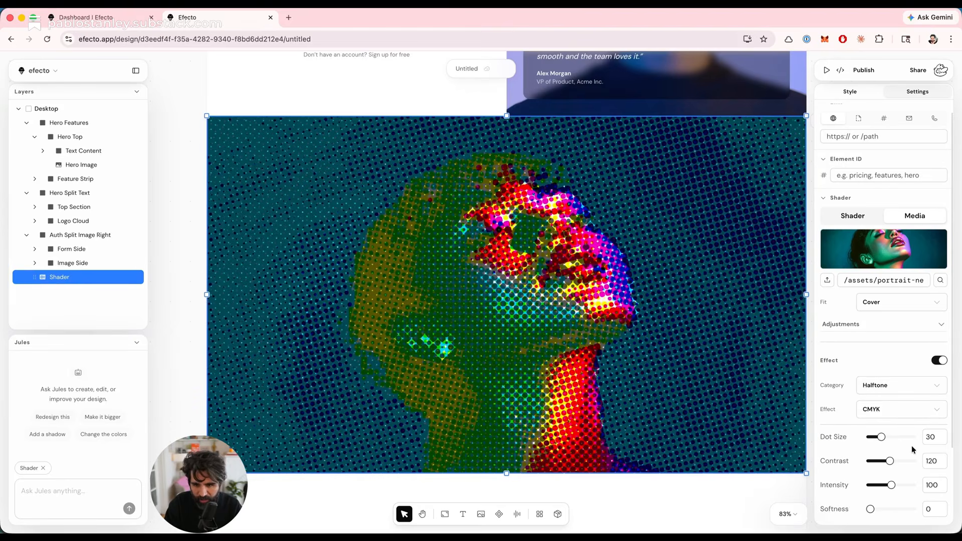
scroll(913, 450, down, 1)
mouse_move(881, 422)
mouse_down()
mouse_move(906, 422)
mouse_move(876, 422)
mouse_up()
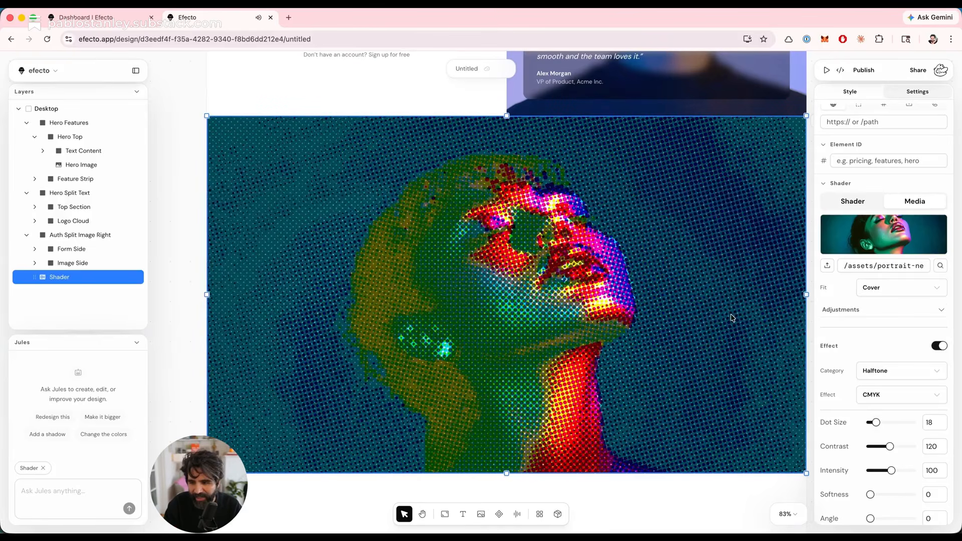
Set the effect category of the shader's portrait to Glitch, keeping the fit on Cover
scroll(892, 242, up, 1)
click(906, 314)
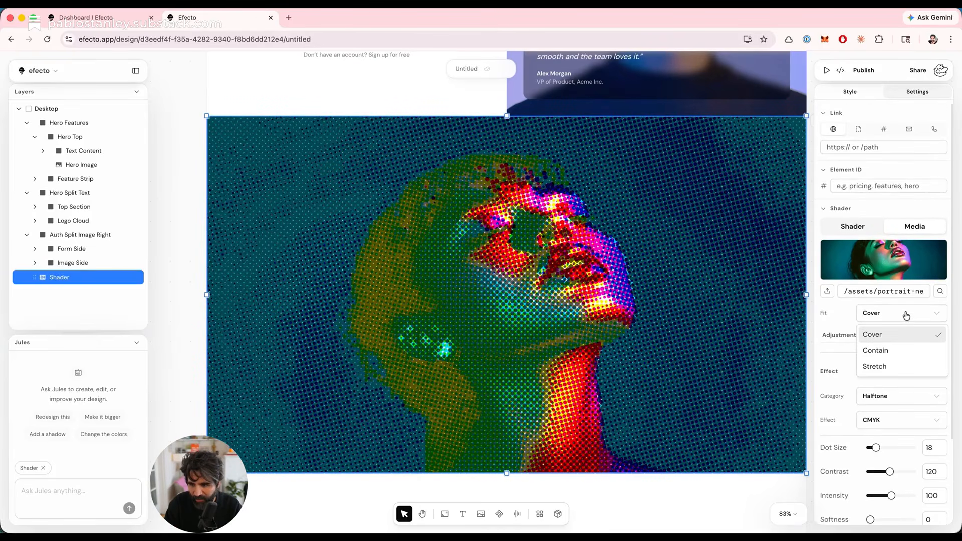
click(848, 323)
click(897, 396)
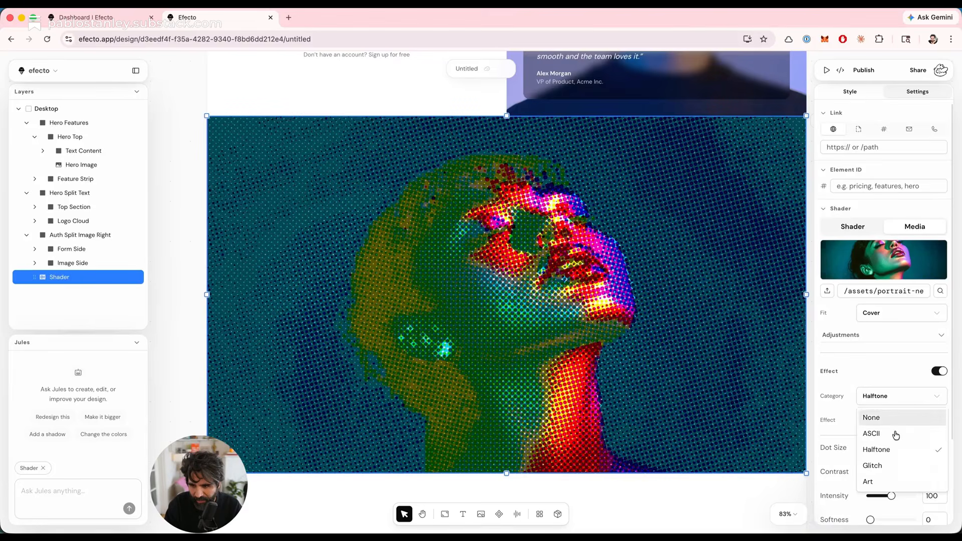
click(893, 465)
scroll(692, 278, down, 2)
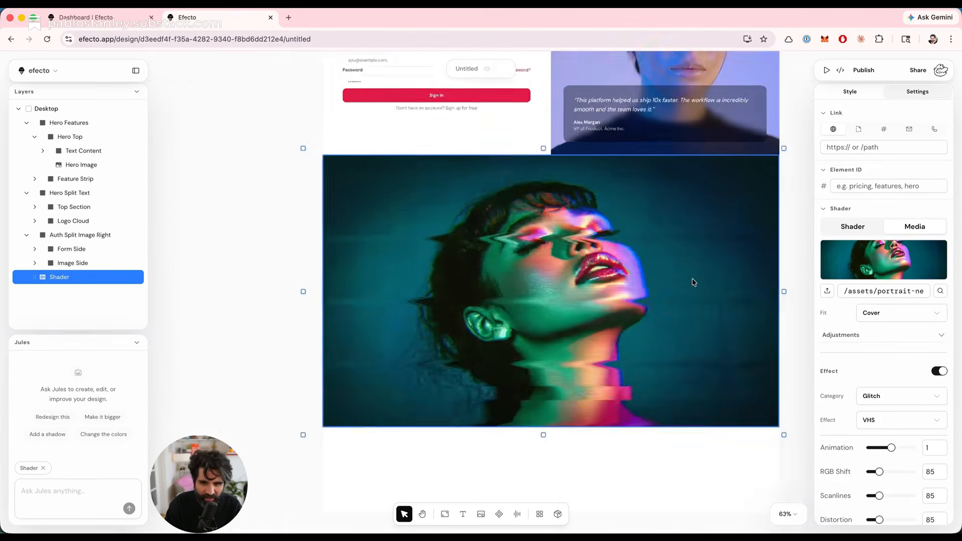
scroll(693, 282, down, 2)
Preview the Desktop artboard as a live page, look through it down to the glitched portrait, and exit the preview
scroll(693, 282, up, 4)
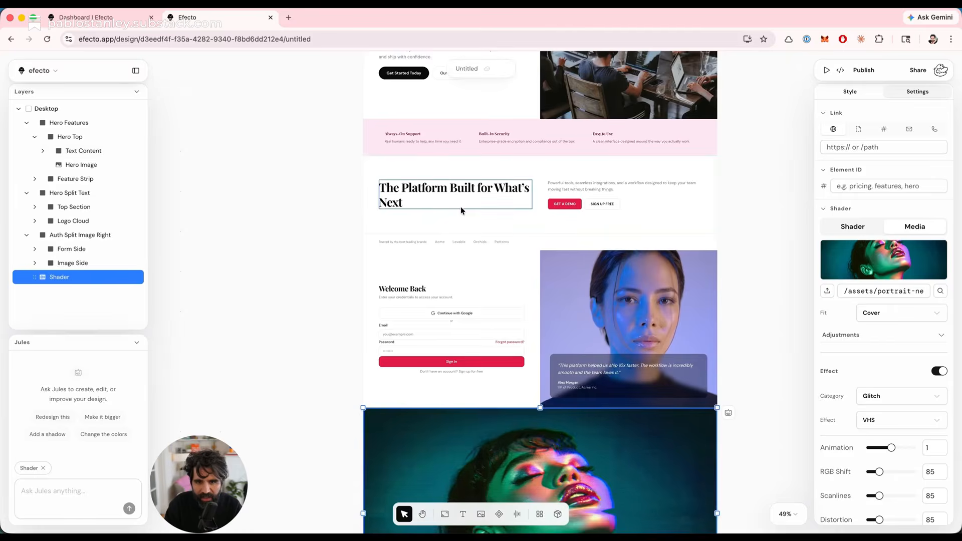
scroll(360, 131, up, 3)
click(360, 134)
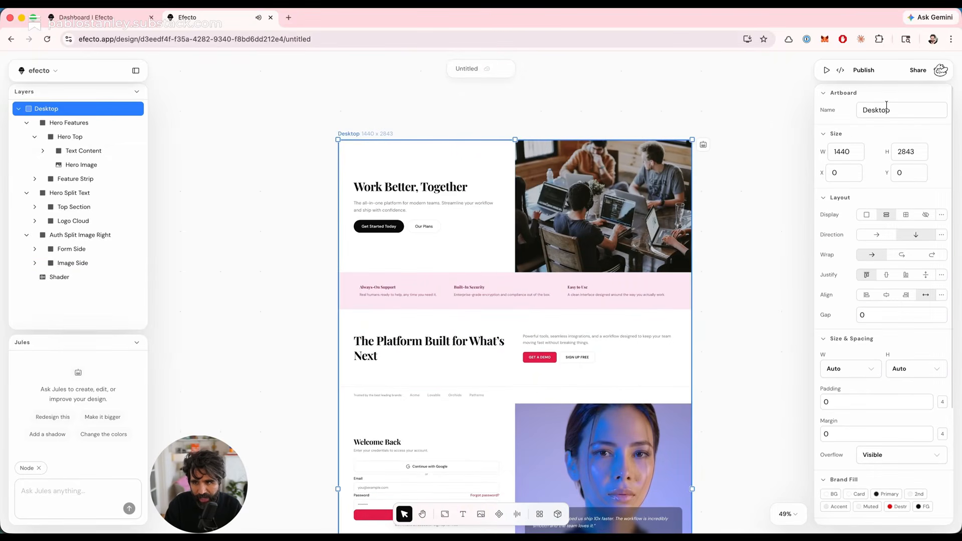
click(827, 72)
scroll(568, 238, down, 15)
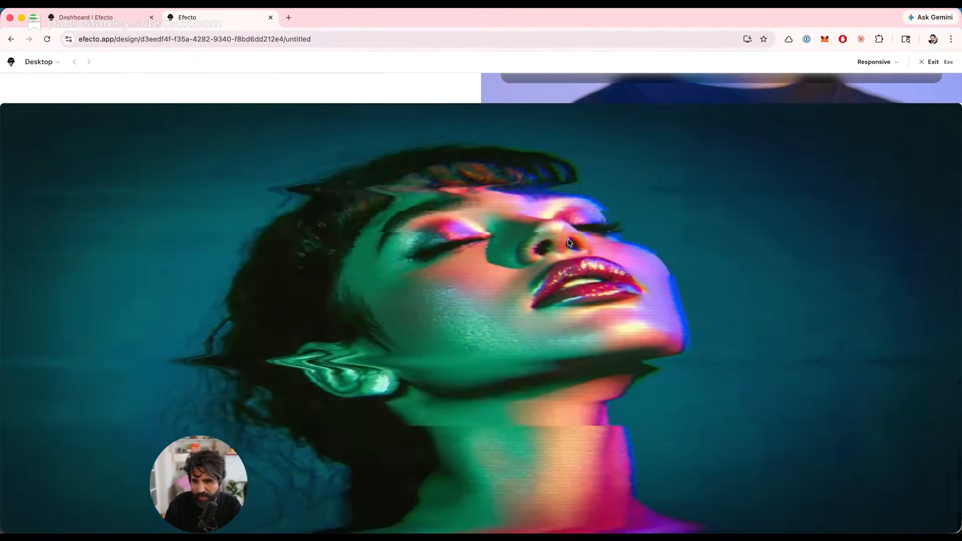
scroll(568, 243, up, 15)
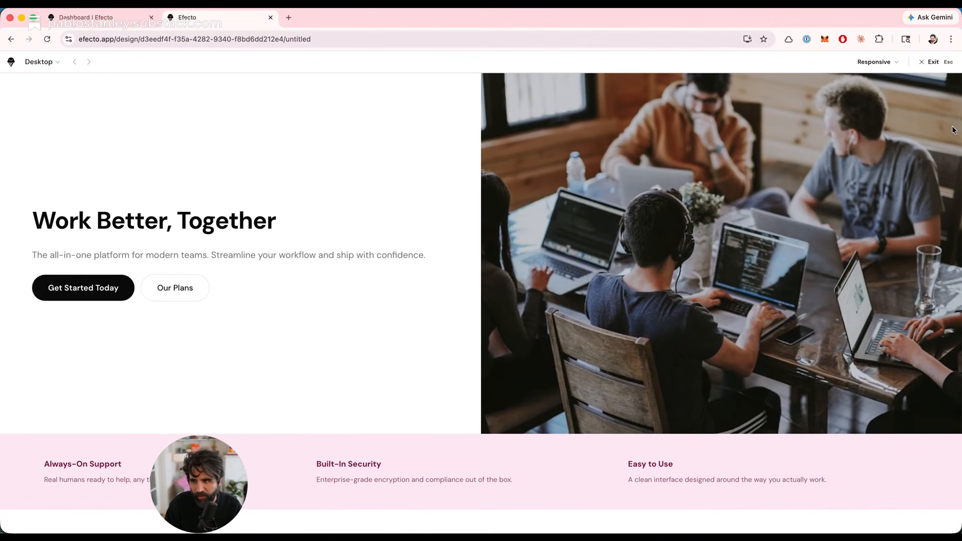
click(933, 62)
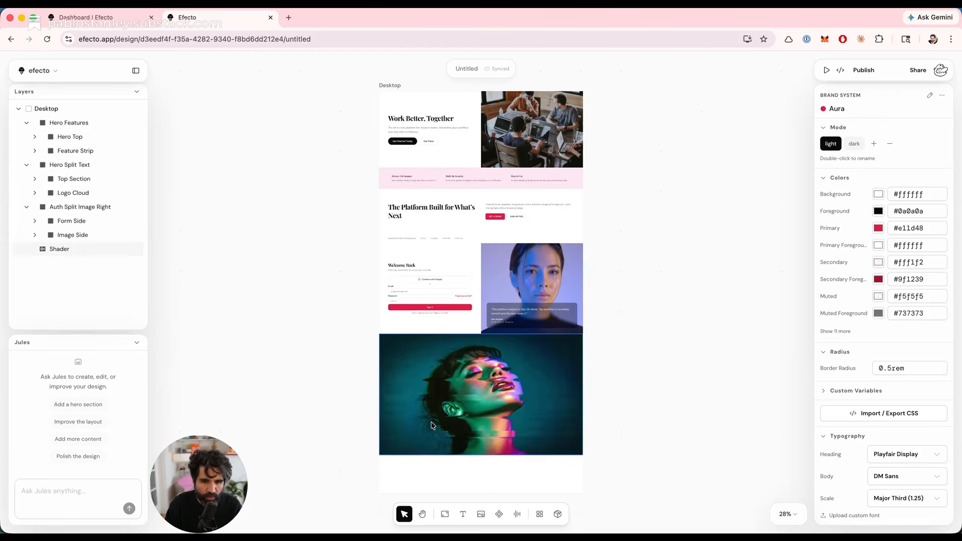
scroll(433, 425, up, 5)
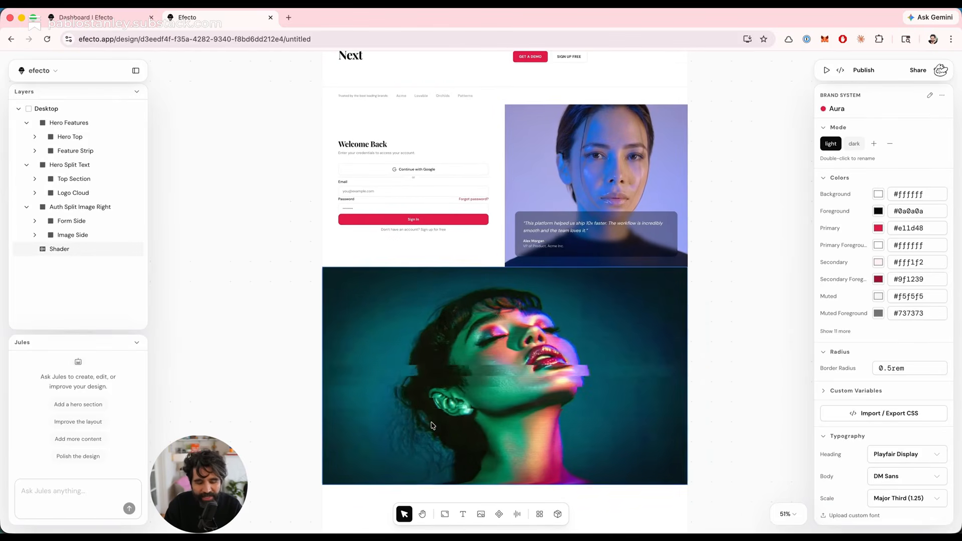